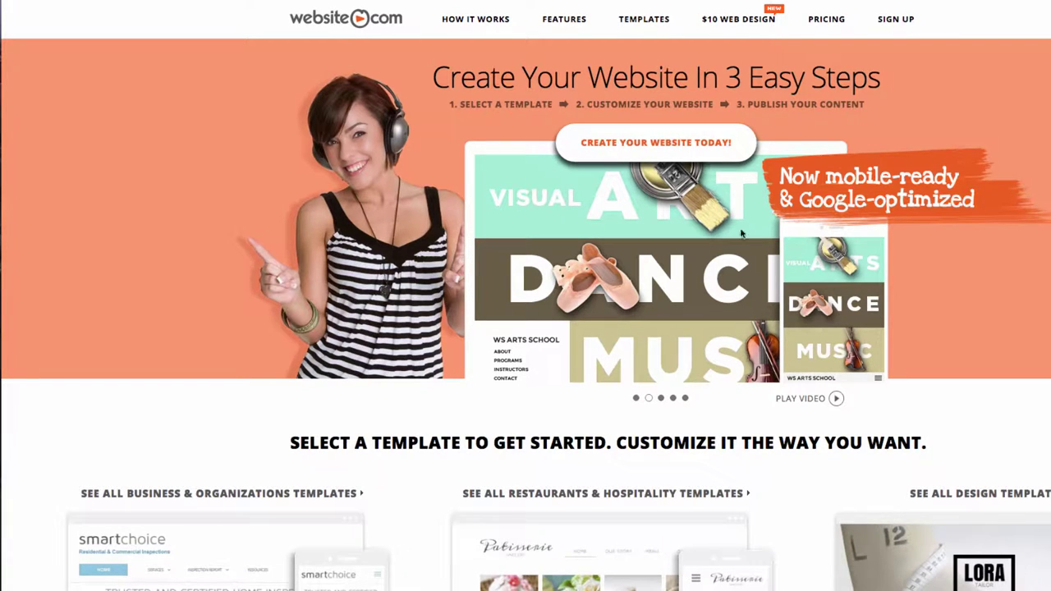
# Filter the template library to Business & Organizations > Contractor designs.
pyautogui.click(649, 25)
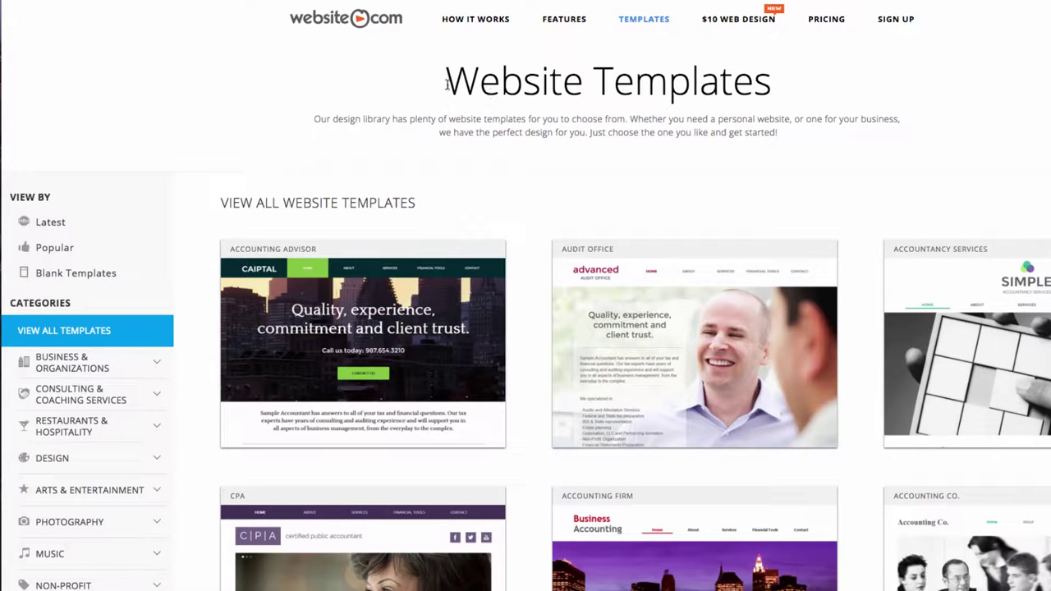
pyautogui.moveTo(448, 86); pyautogui.dragTo(776, 87)
pyautogui.click(786, 97)
pyautogui.click(104, 365)
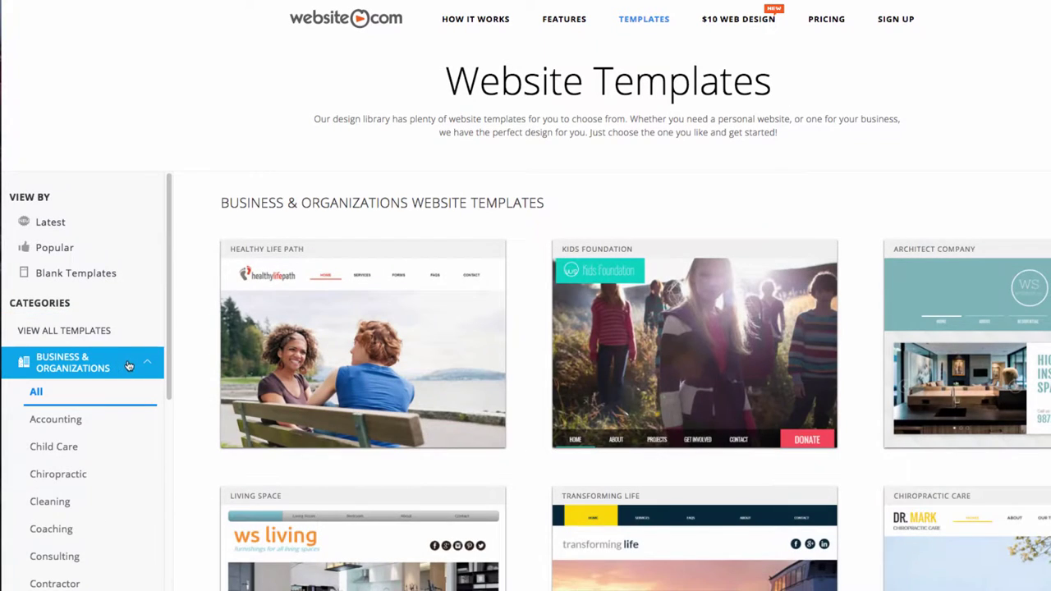
pyautogui.scroll(-2, 82, 444)
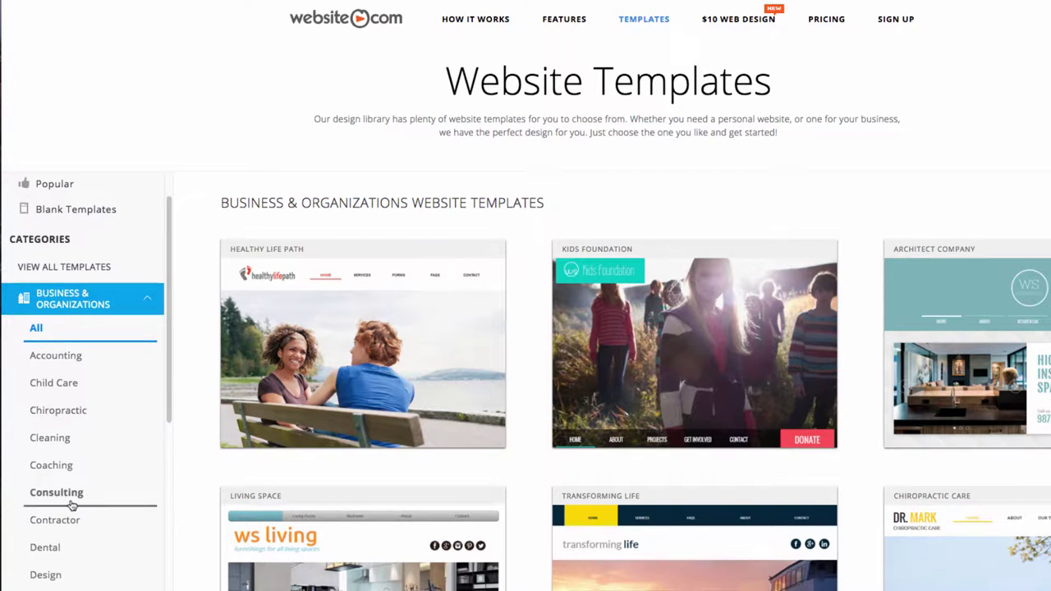
pyautogui.click(68, 520)
# Preview the Home Energy template and start signing up with its design.
pyautogui.moveTo(480, 364)
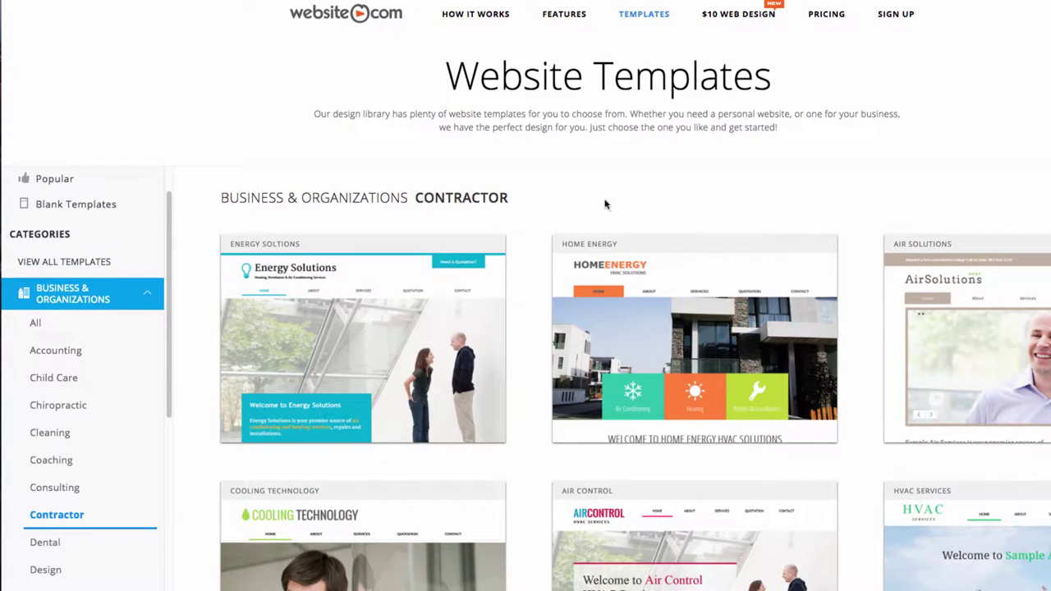
pyautogui.scroll(-3, 629, 220)
pyautogui.moveTo(629, 223)
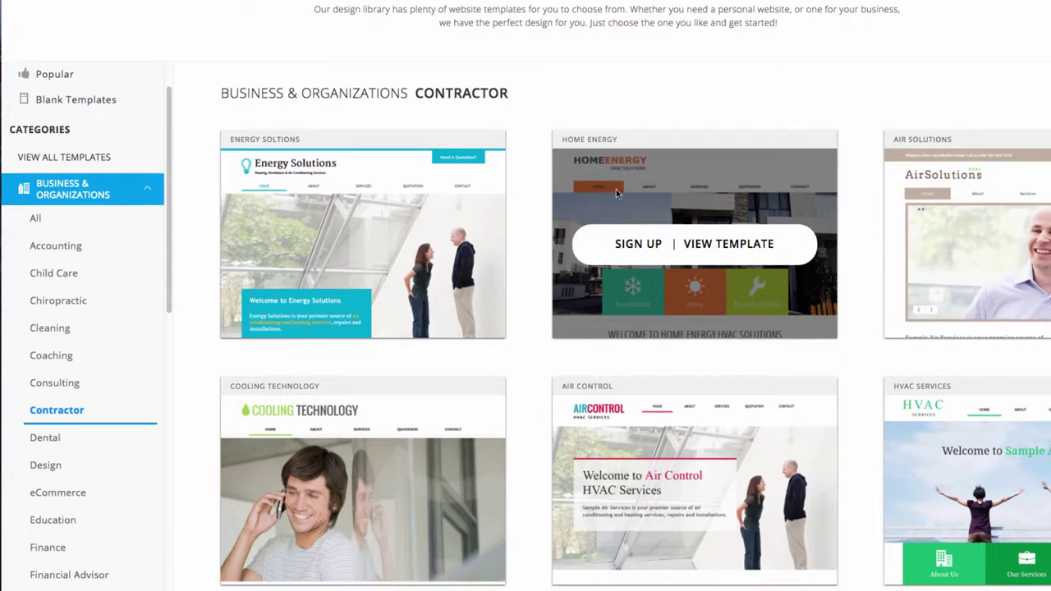
pyautogui.click(706, 247)
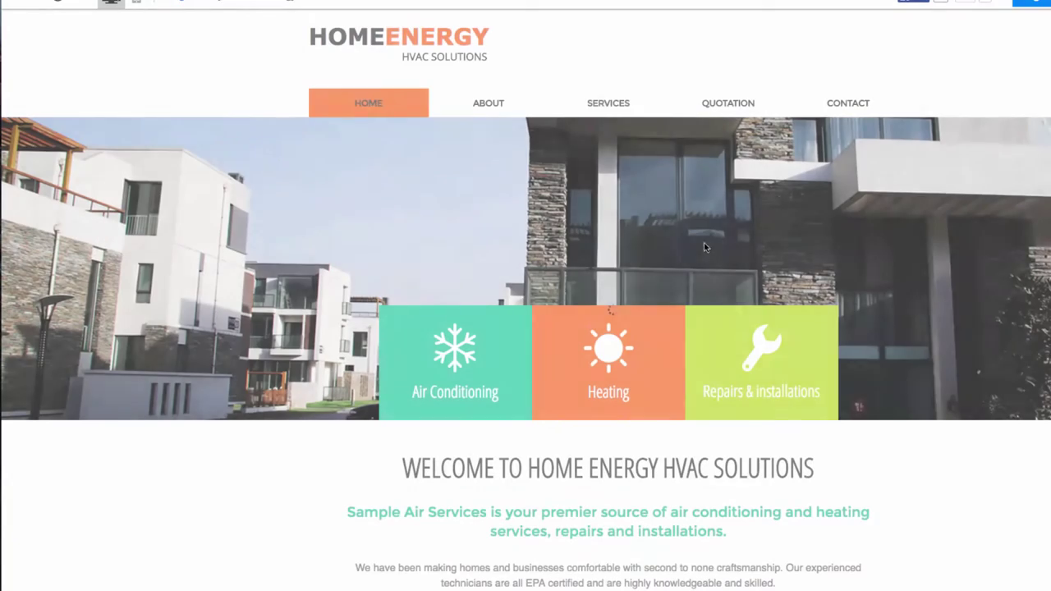
pyautogui.scroll(-3, 704, 247)
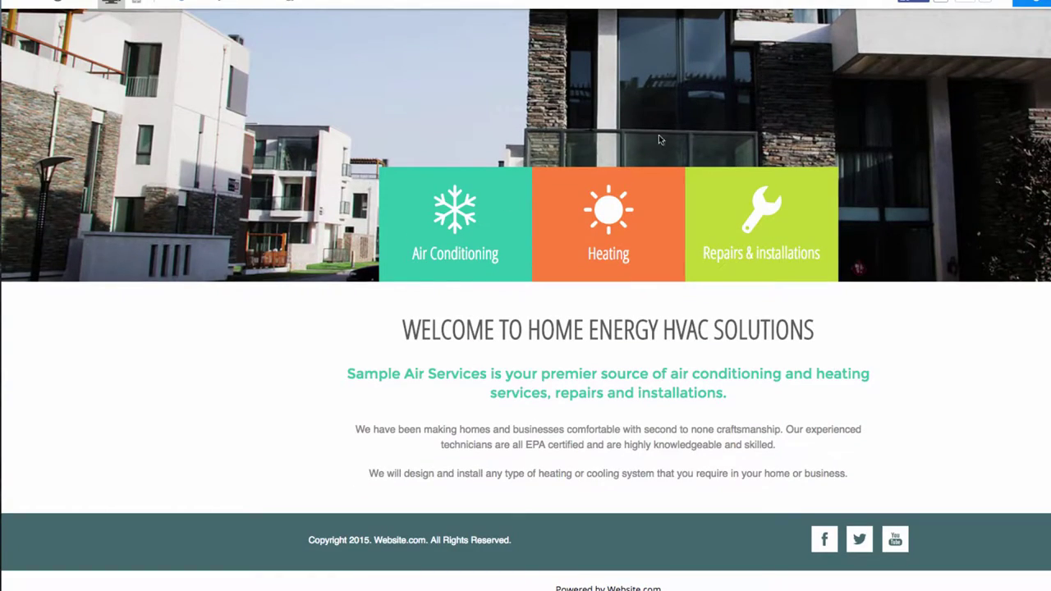
pyautogui.scroll(3, 658, 139)
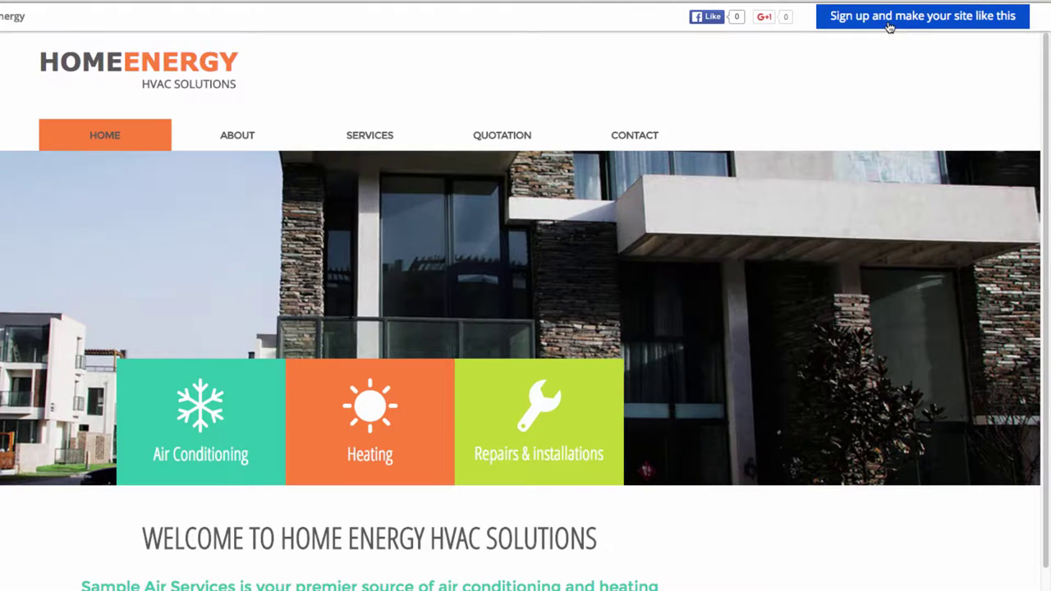
pyautogui.click(888, 25)
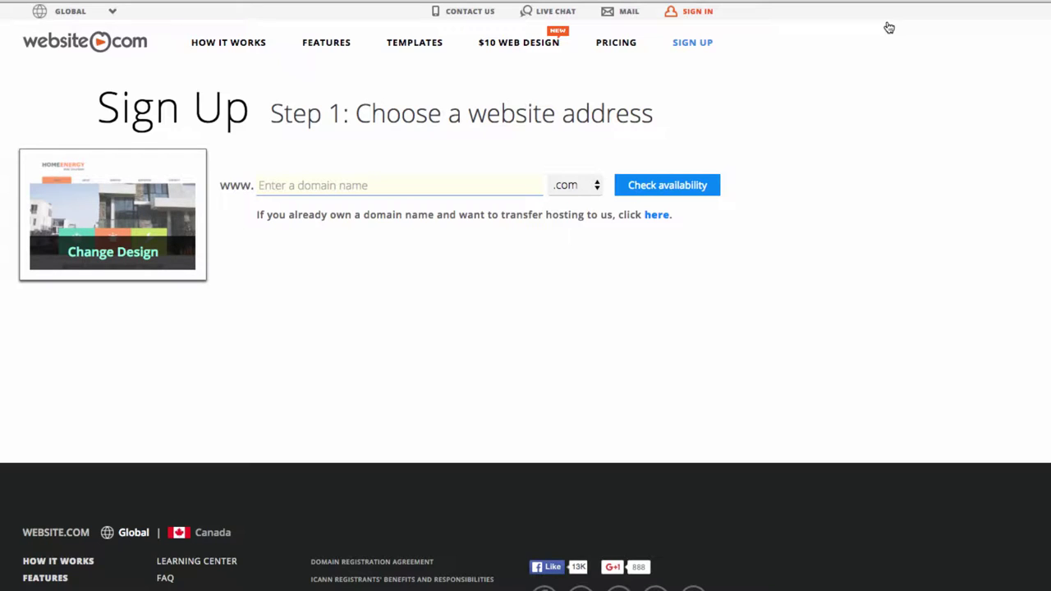
# Check that the domain mcarthurcontracting.com is available.
pyautogui.write('m')
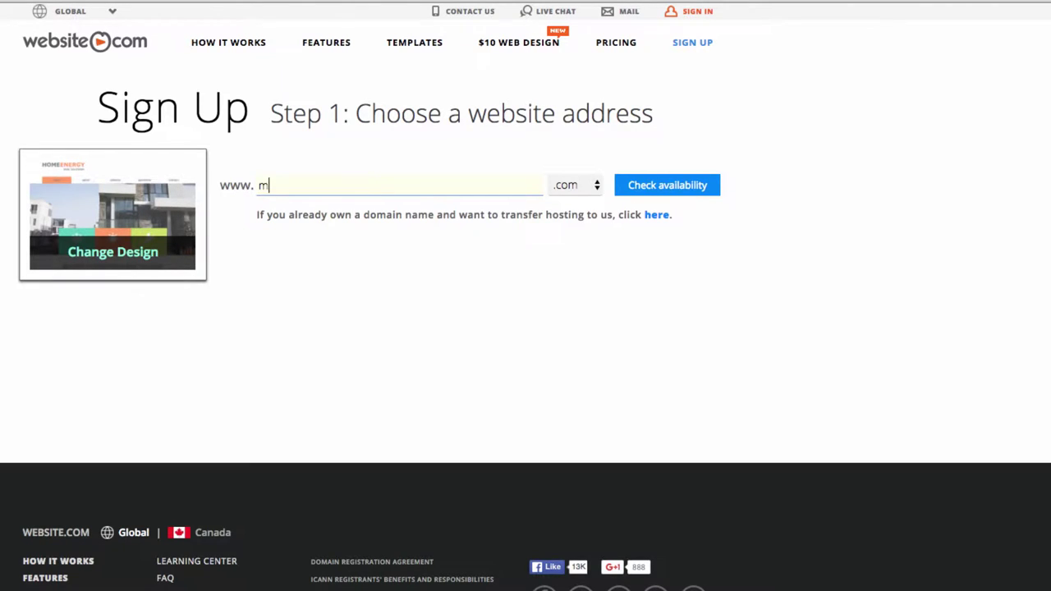
pyautogui.write('carthurcontracting')
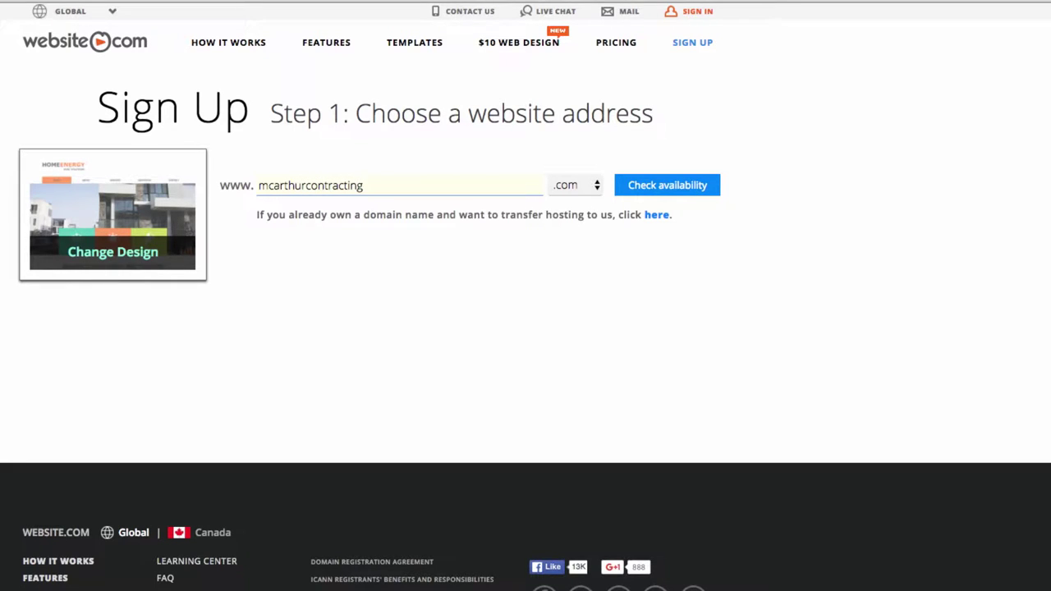
pyautogui.click(669, 190)
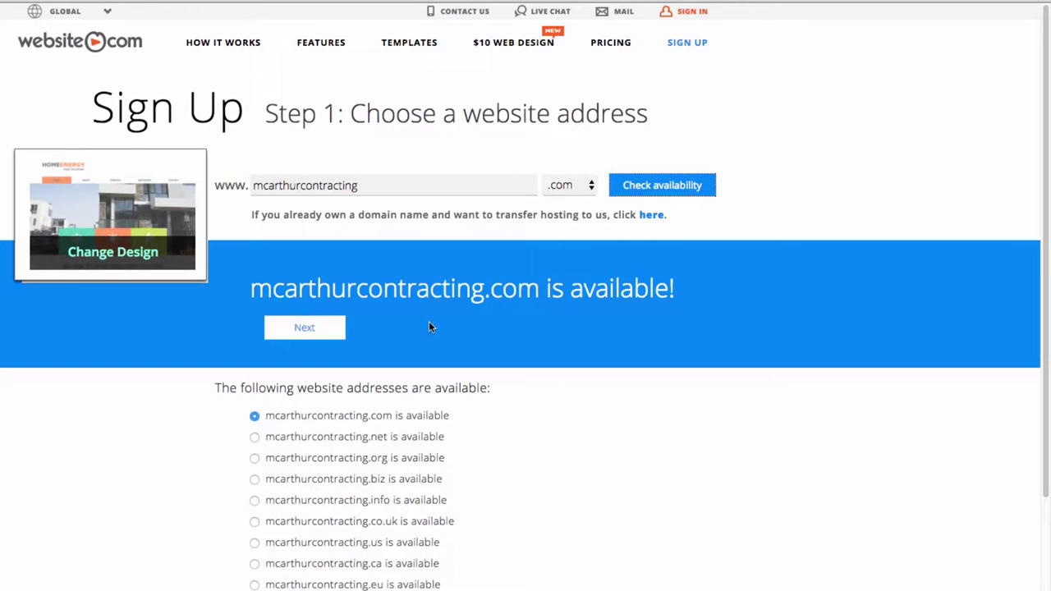
# Keep the .com address and fill in login: username, password twice, first-job security question and answer.
pyautogui.click(304, 328)
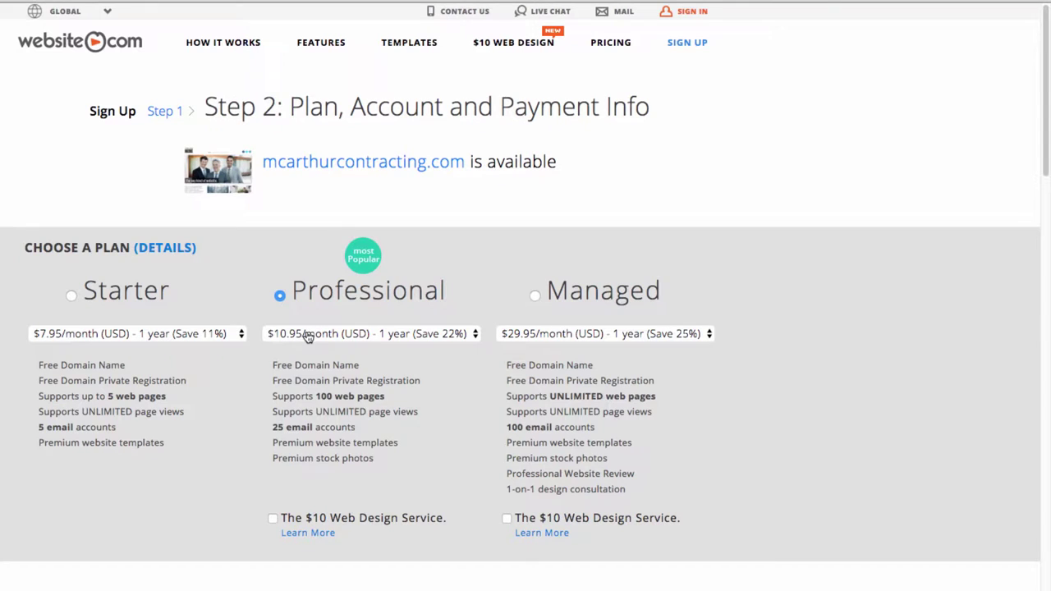
pyautogui.scroll(-2, 462, 314)
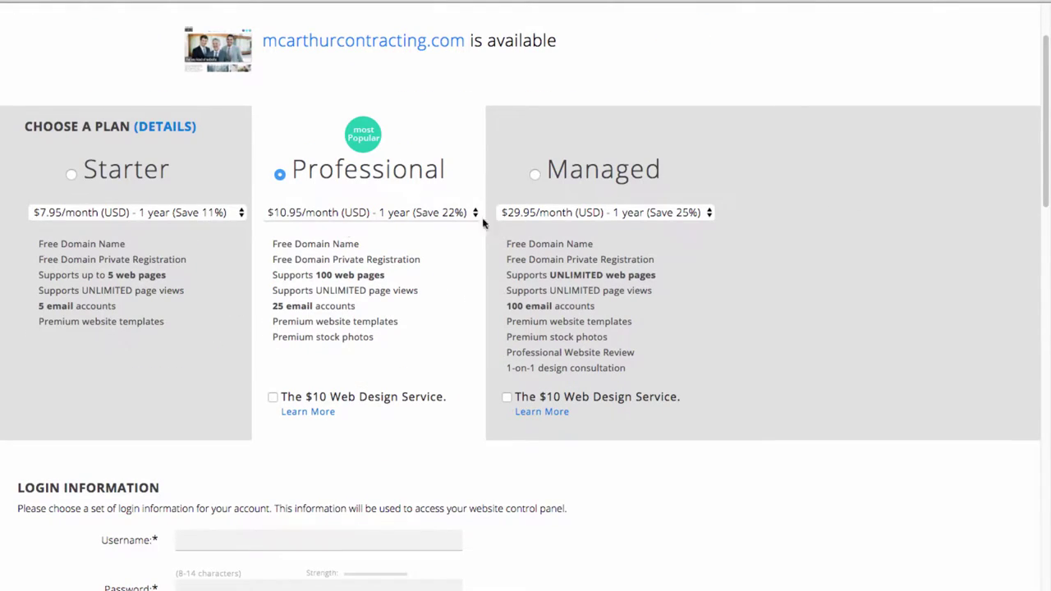
pyautogui.scroll(-6, 137, 264)
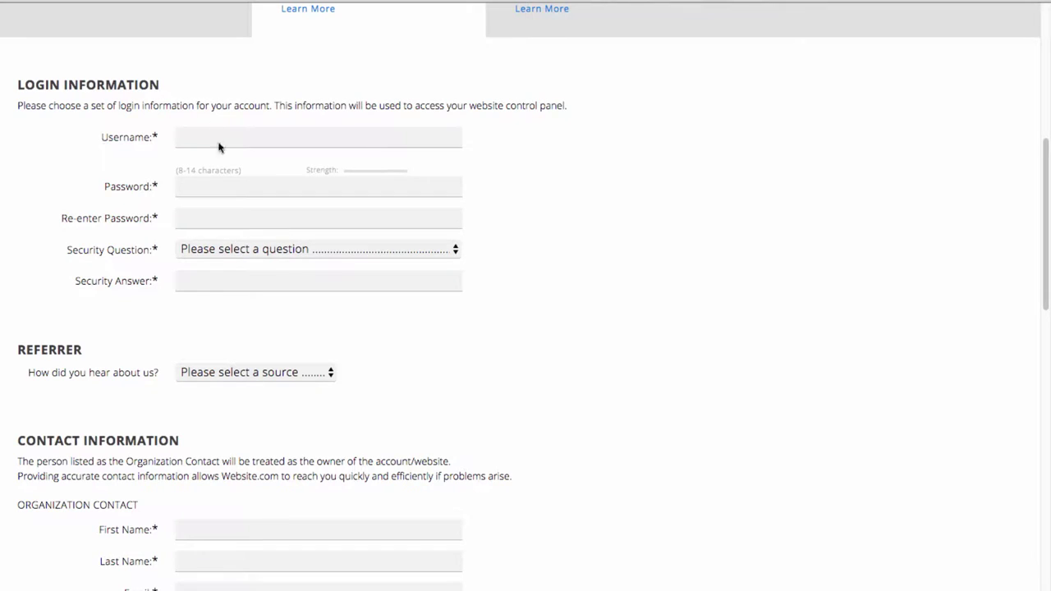
pyautogui.scroll(-4, 211, 181)
pyautogui.scroll(10, 230, 381)
pyautogui.scroll(-6, 333, 361)
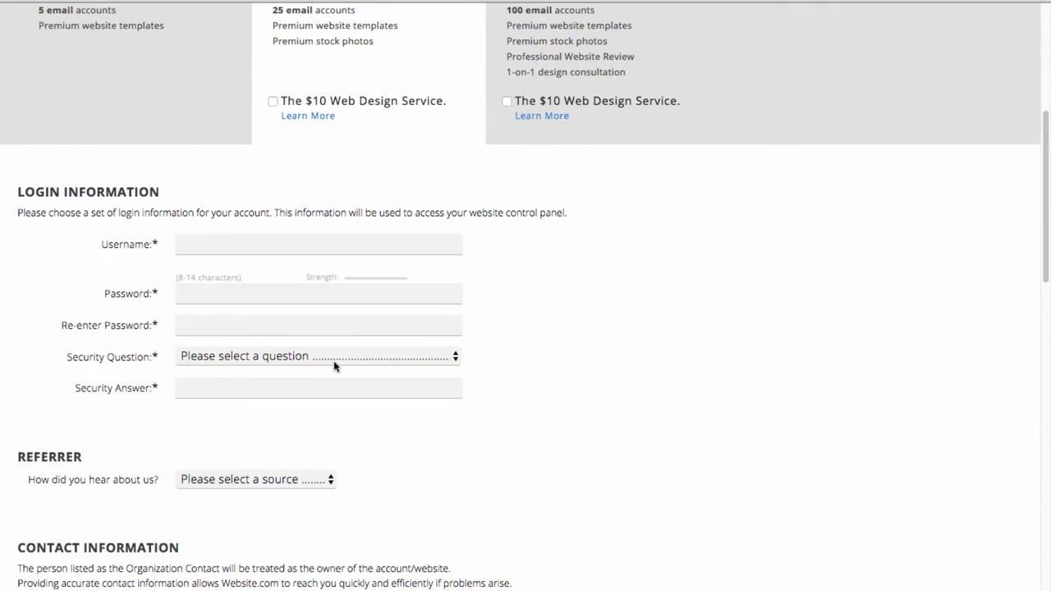
pyautogui.click(222, 243)
pyautogui.write('McArthurContracting')
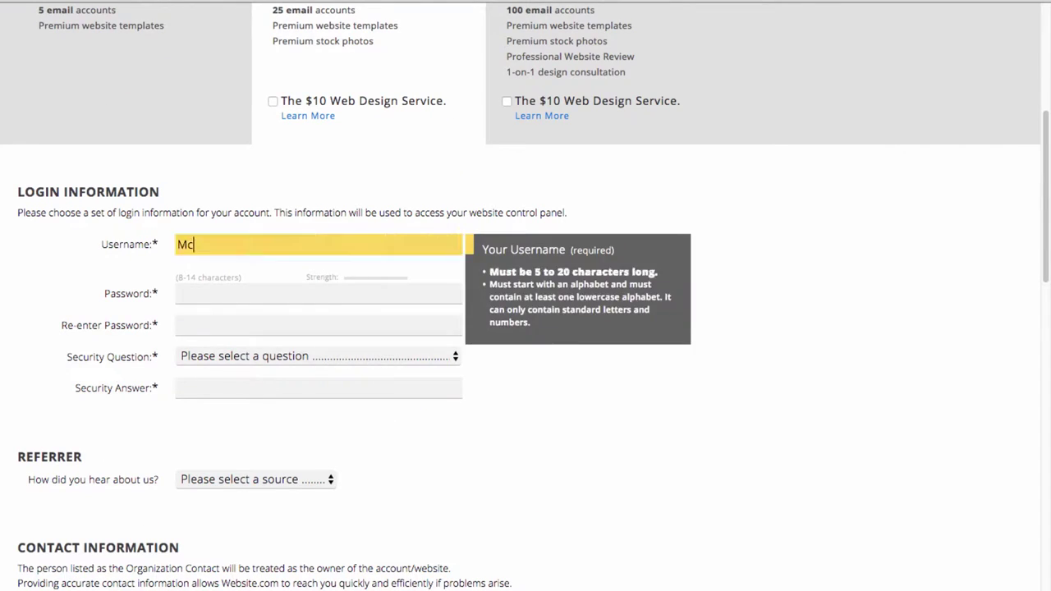
pyautogui.press('Tab')
pyautogui.write('•••••••••')
pyautogui.press('Tab')
pyautogui.write('•••••••••')
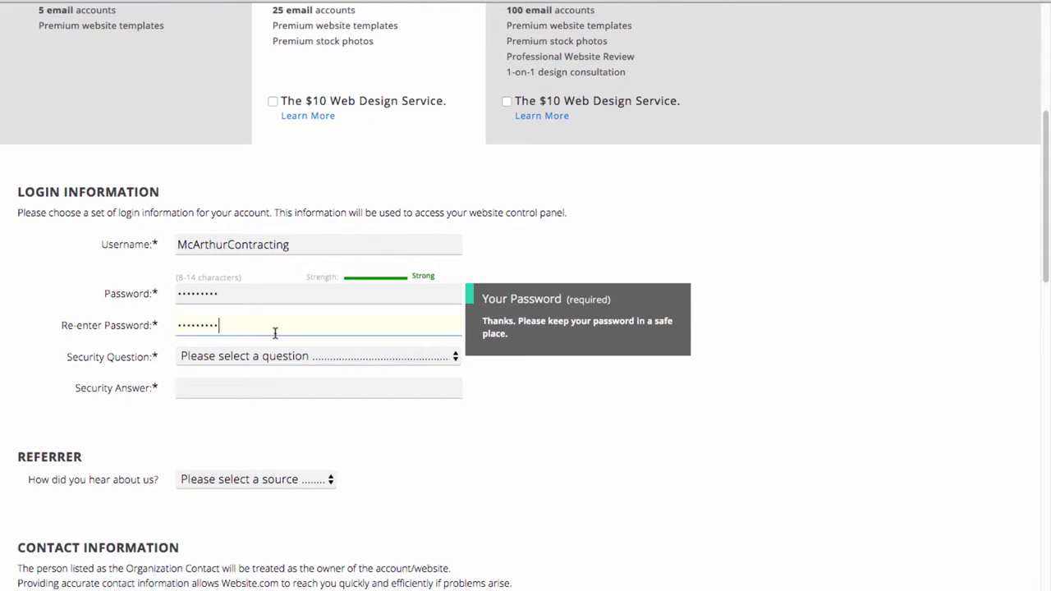
pyautogui.click(319, 356)
pyautogui.click(328, 495)
pyautogui.press('Tab')
pyautogui.scroll(-3, 212, 377)
# Enter the contact's first and last name, e-mail and company McArthur Contracting.
pyautogui.click(212, 380)
pyautogui.write('Domain')
pyautogui.press('Tab')
pyautogui.write('Admin')
pyautogui.press('Tab')
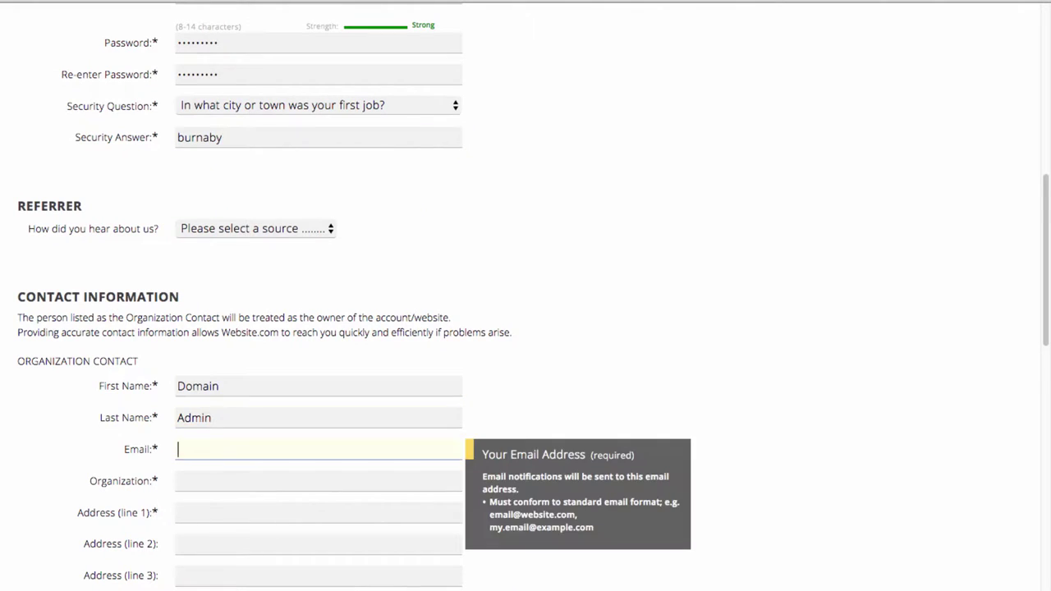
pyautogui.write('admin@website.com')
pyautogui.press('Tab')
pyautogui.write('McArthur Contracting')
# Enter the contact's street address, city, British Columbia province, postal code and phone number.
pyautogui.click(230, 509)
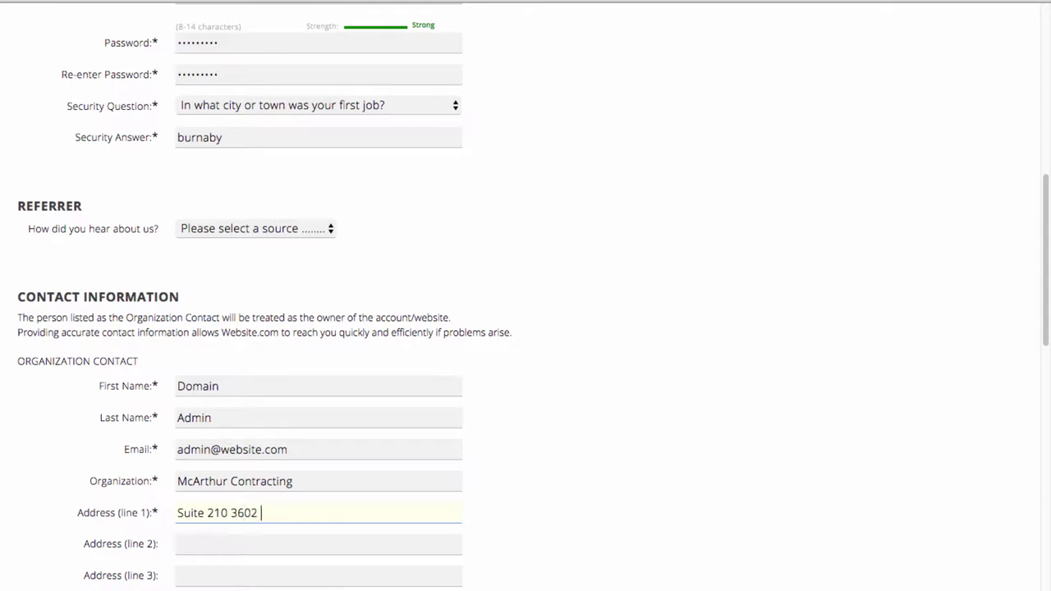
pyautogui.press('Tab')
pyautogui.press('Tab')
pyautogui.press('Tab')
pyautogui.write('Burnaby')
pyautogui.press('Tab')
pyautogui.press('Tab')
pyautogui.press('b')
pyautogui.press('Tab')
pyautogui.write('v5g4w9')
pyautogui.press('Tab')
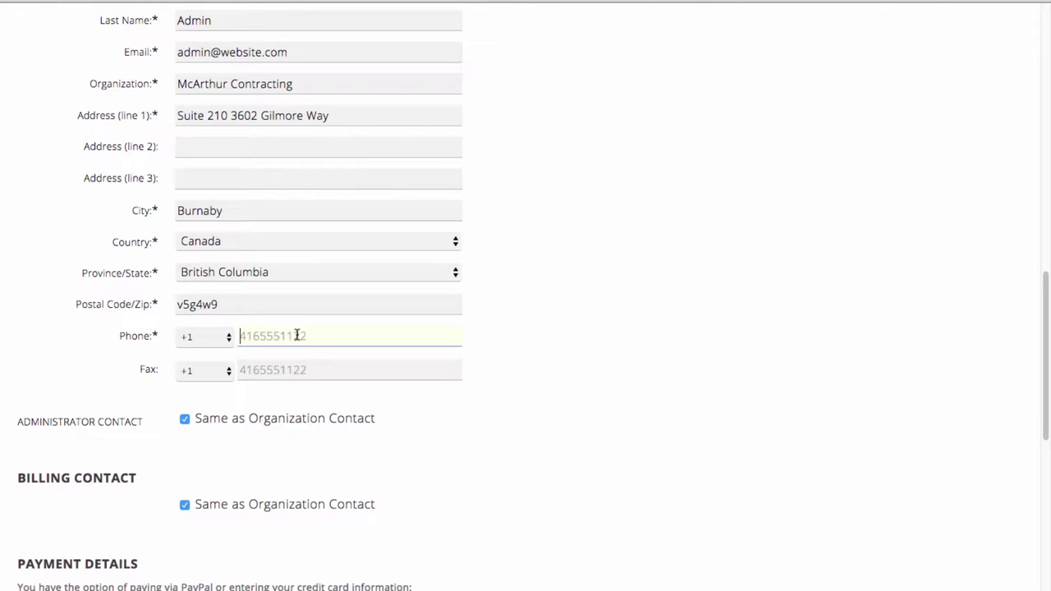
pyautogui.write('604637')
# Pay by VISA with card number, security code and cardholder name, then create the account.
pyautogui.scroll(-10, 400, 425)
pyautogui.click(180, 187)
pyautogui.click(272, 242)
pyautogui.write('4')
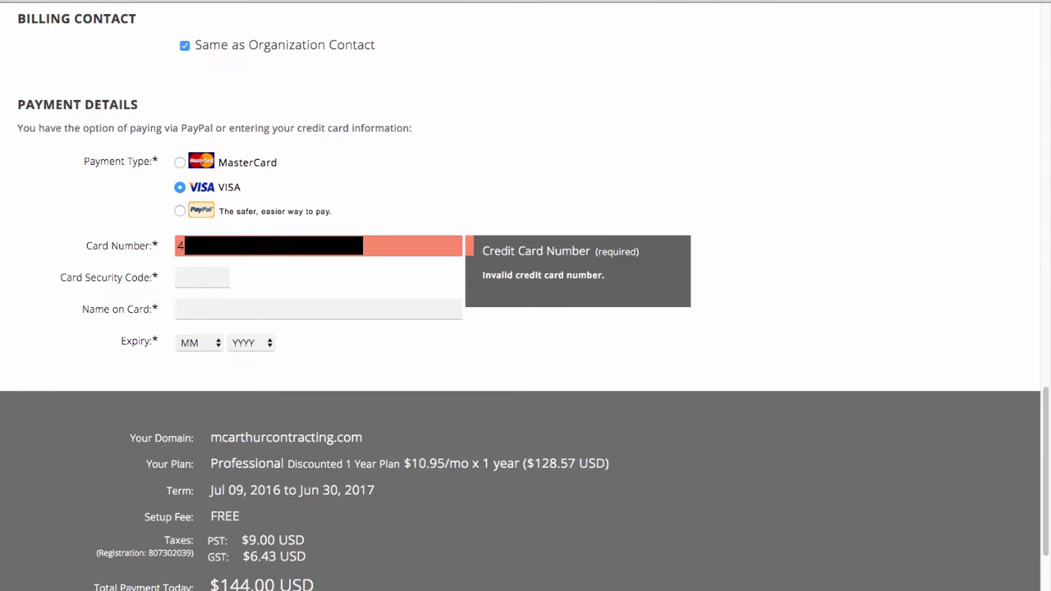
pyautogui.press('Tab')
pyautogui.write('123')
pyautogui.press('Tab')
pyautogui.write('Domain Admin')
pyautogui.press('Tab')
pyautogui.scroll(-5, 803, 375)
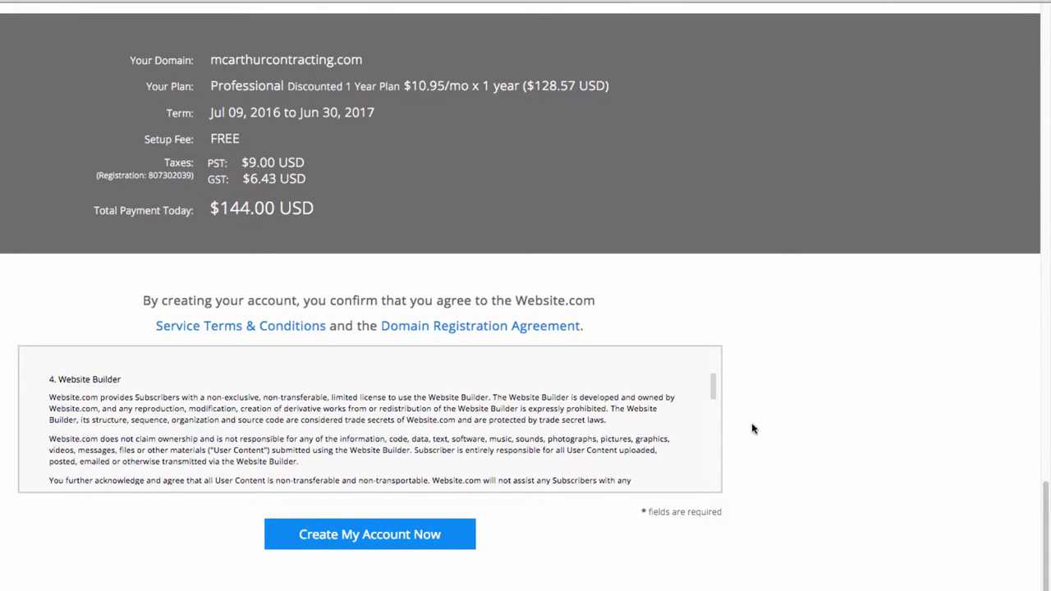
pyautogui.click(353, 537)
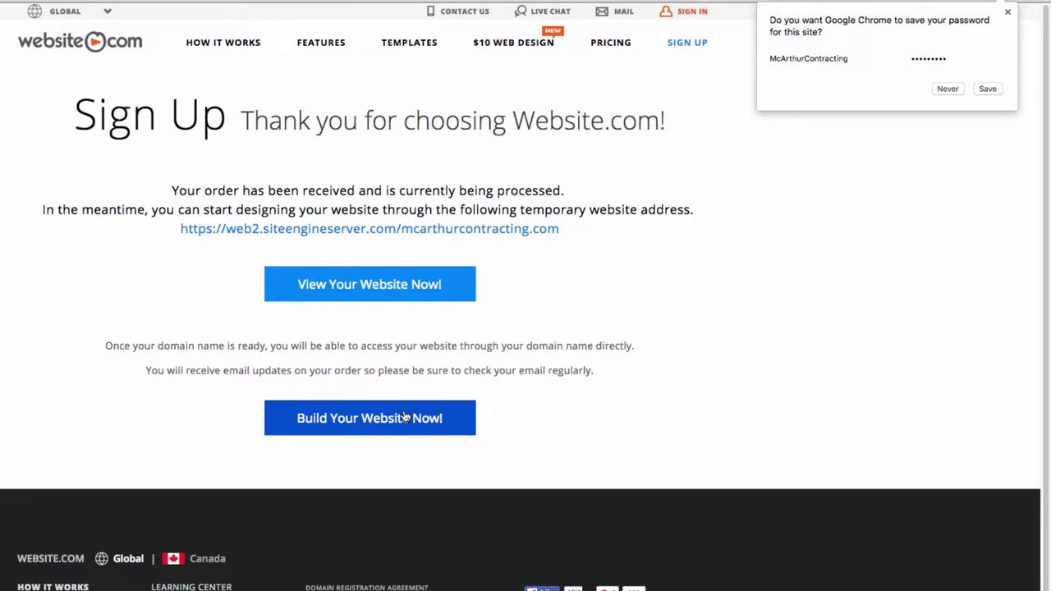
# Dismiss the save-password prompt and launch the site builder for the new site.
pyautogui.click(405, 417)
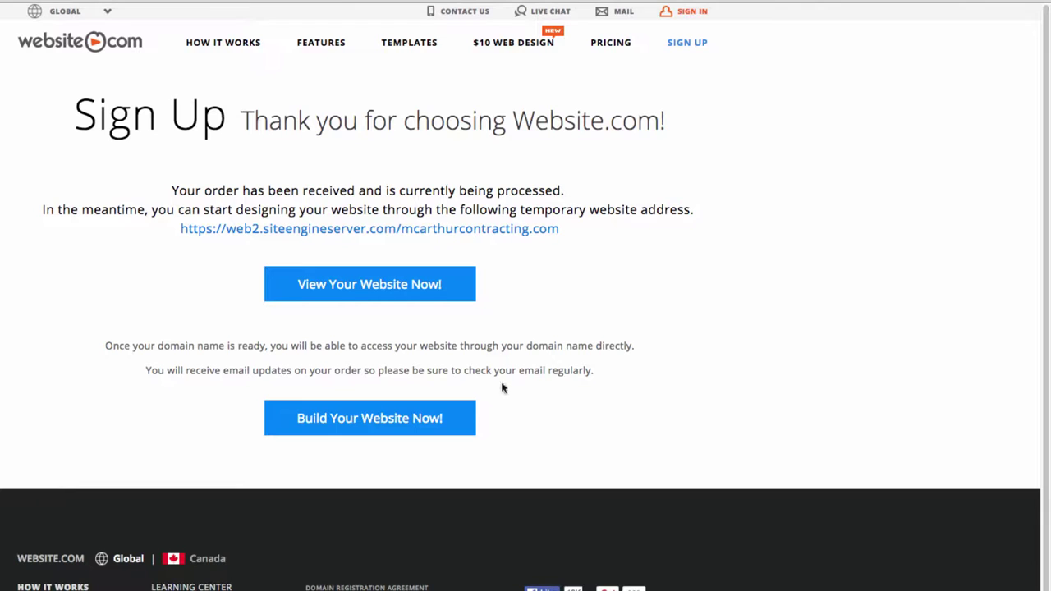
pyautogui.click(366, 425)
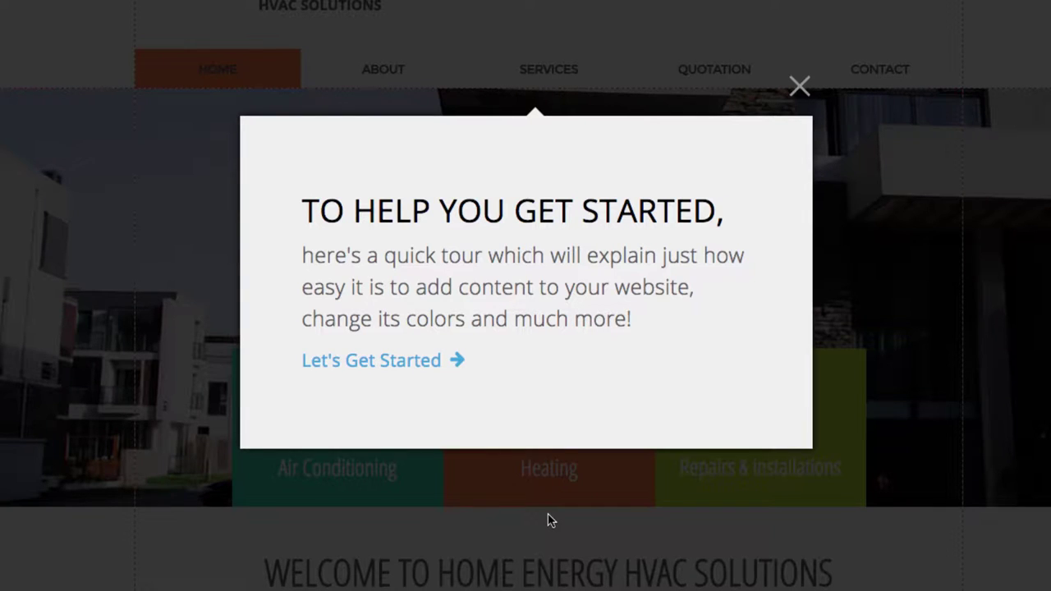
# Step through all six Quick Tour tooltips and close the tour.
pyautogui.click(379, 366)
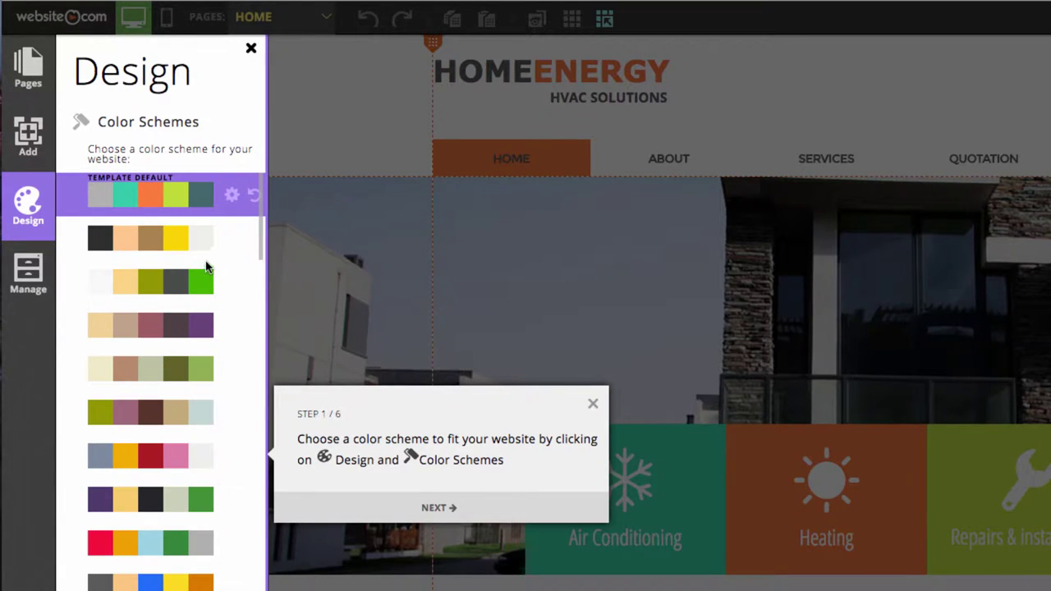
pyautogui.click(436, 508)
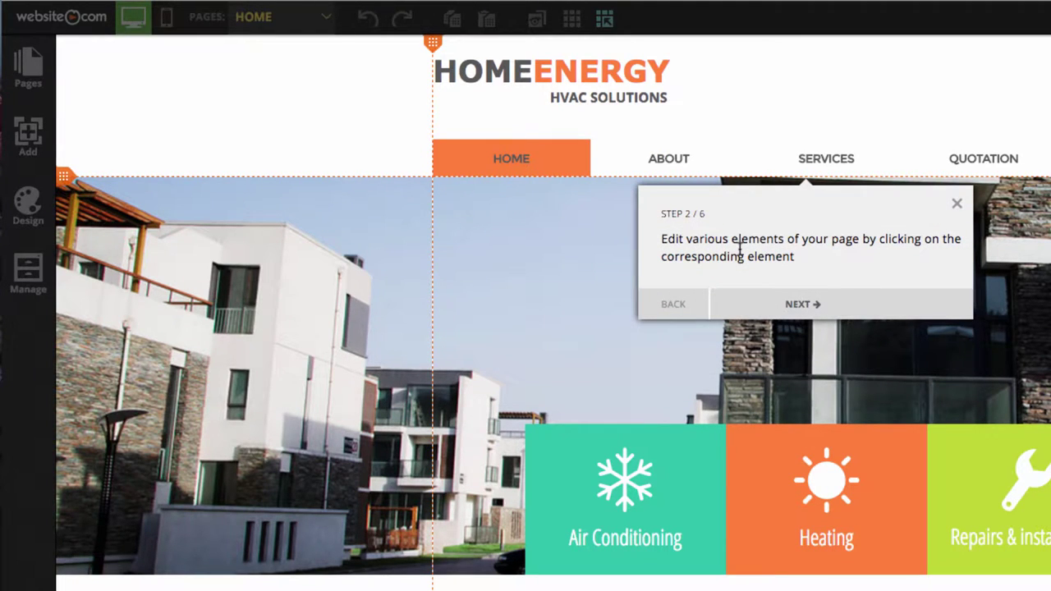
pyautogui.click(800, 302)
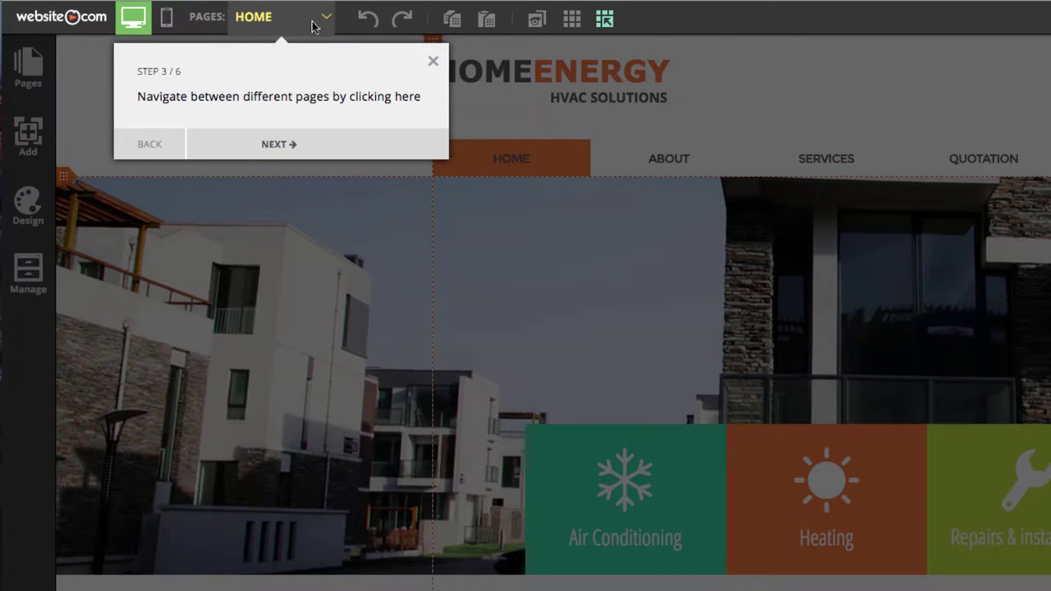
pyautogui.click(297, 145)
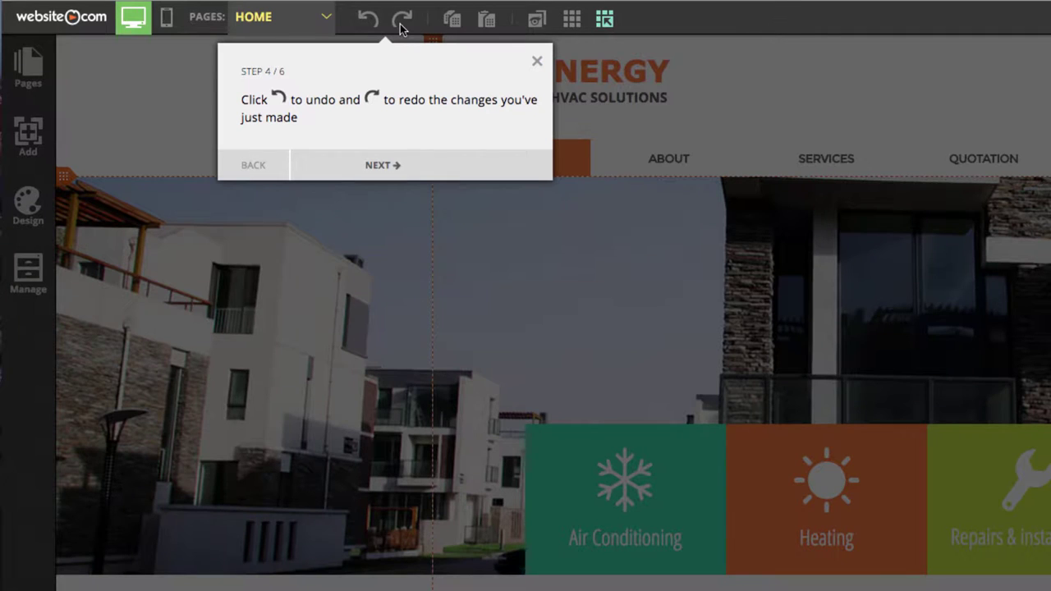
pyautogui.click(403, 165)
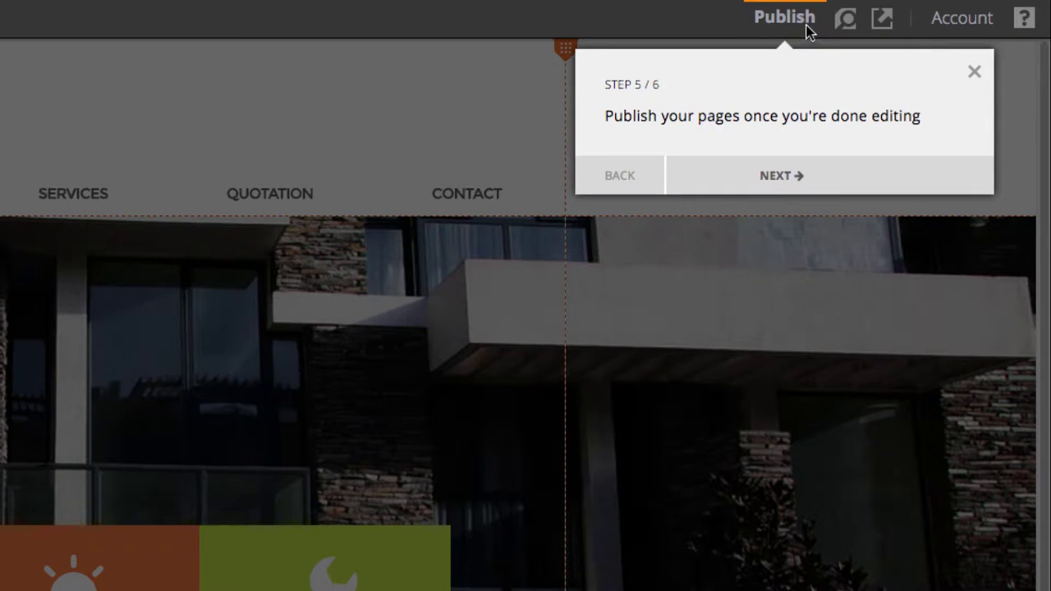
pyautogui.click(801, 181)
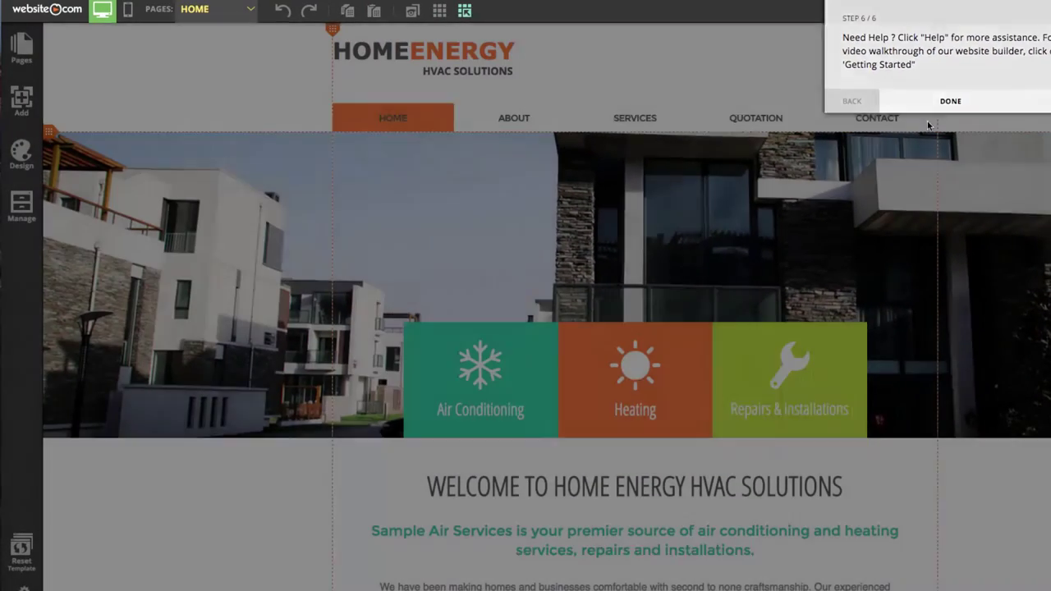
pyautogui.click(945, 102)
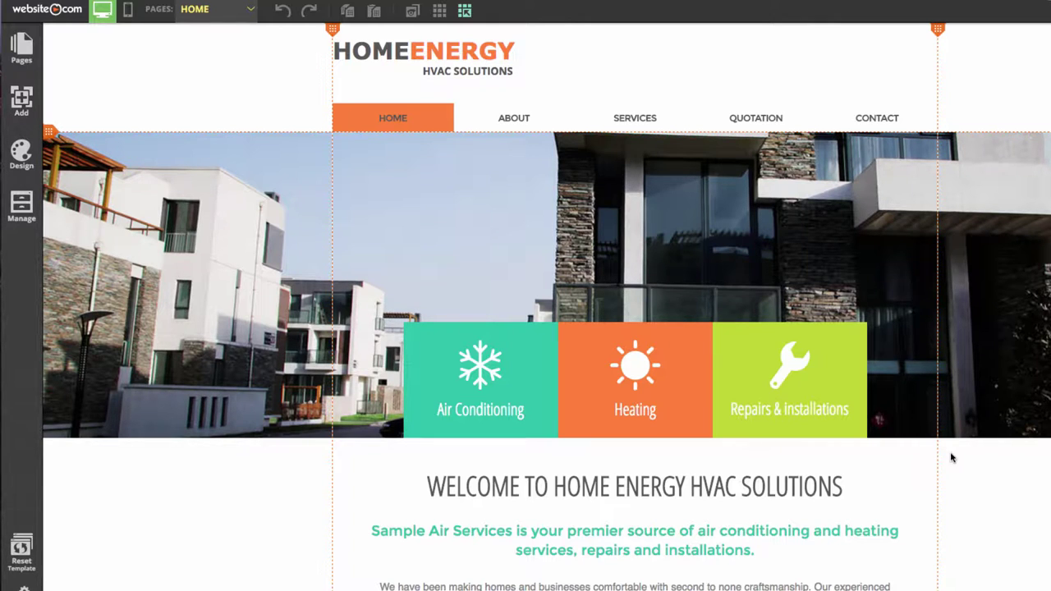
# Browse the Add panel's Text, Image and Gallery options, then show the Design color schemes.
pyautogui.scroll(-2, 977, 476)
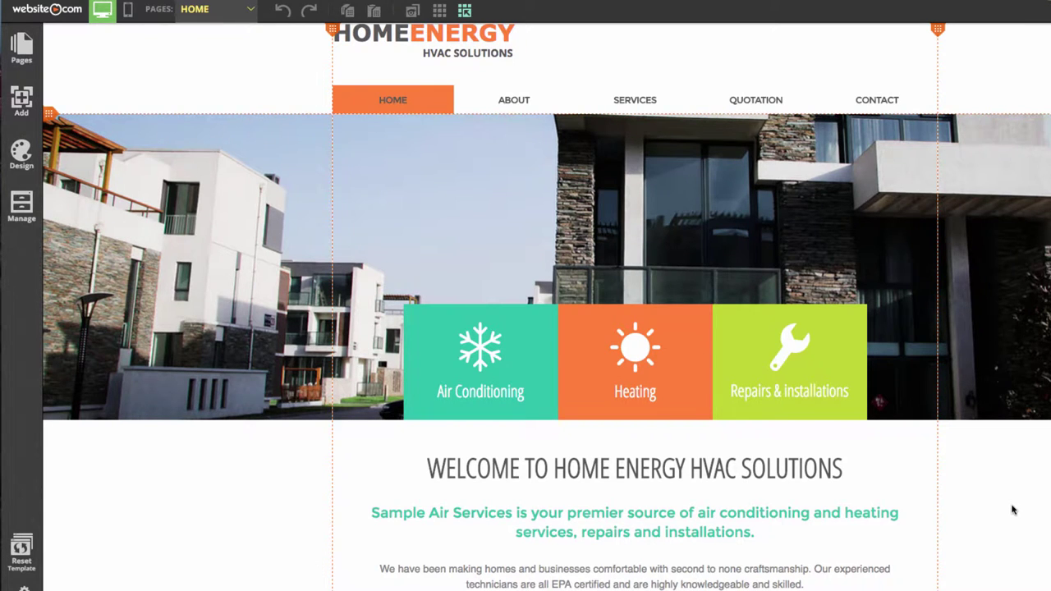
pyautogui.scroll(-3, 1011, 507)
pyautogui.scroll(4, 1008, 507)
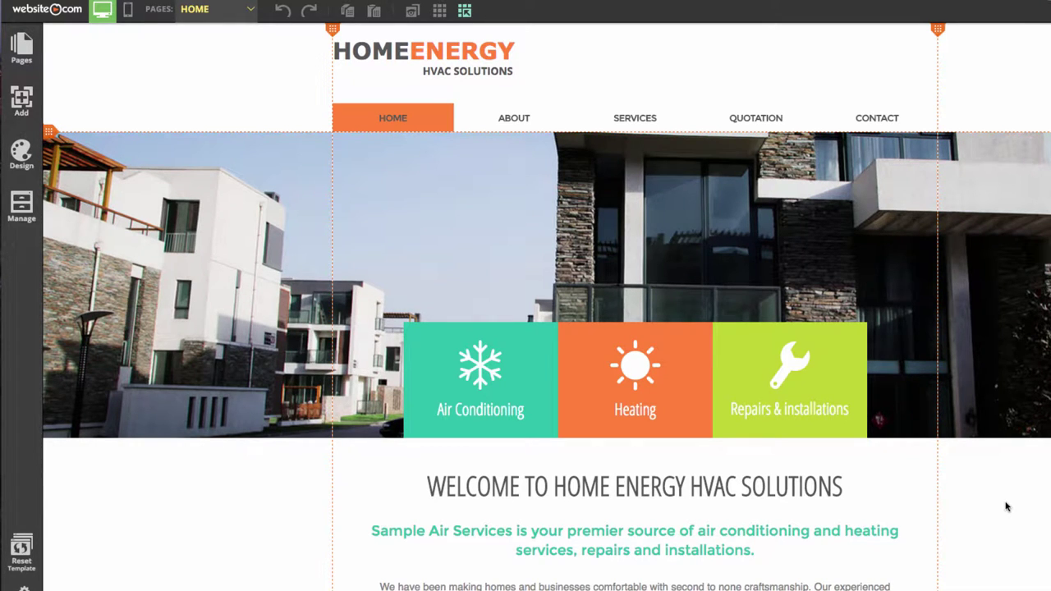
pyautogui.click(30, 105)
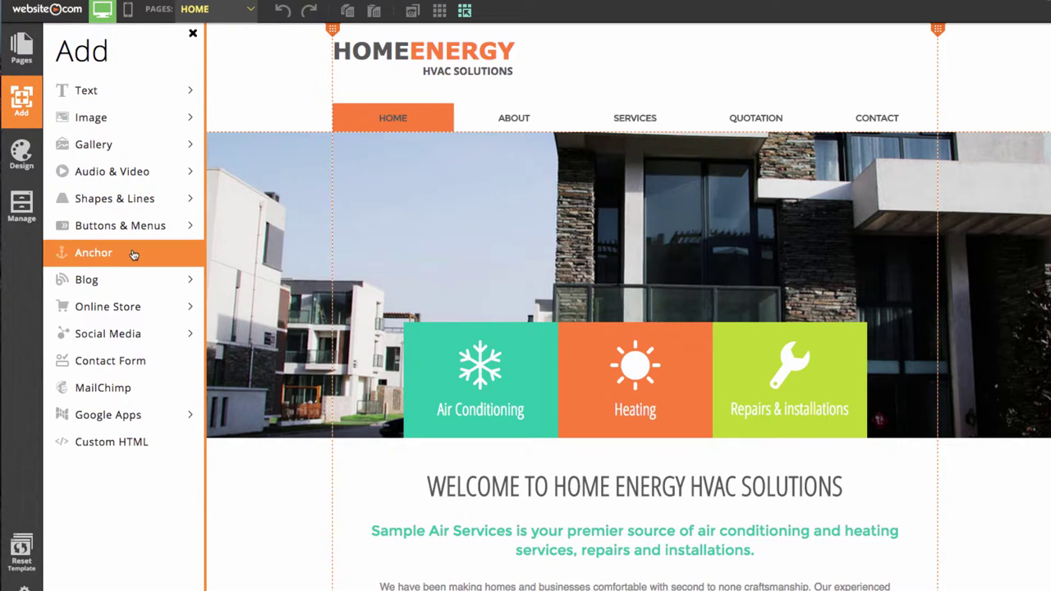
pyautogui.click(110, 90)
pyautogui.click(110, 91)
pyautogui.click(118, 120)
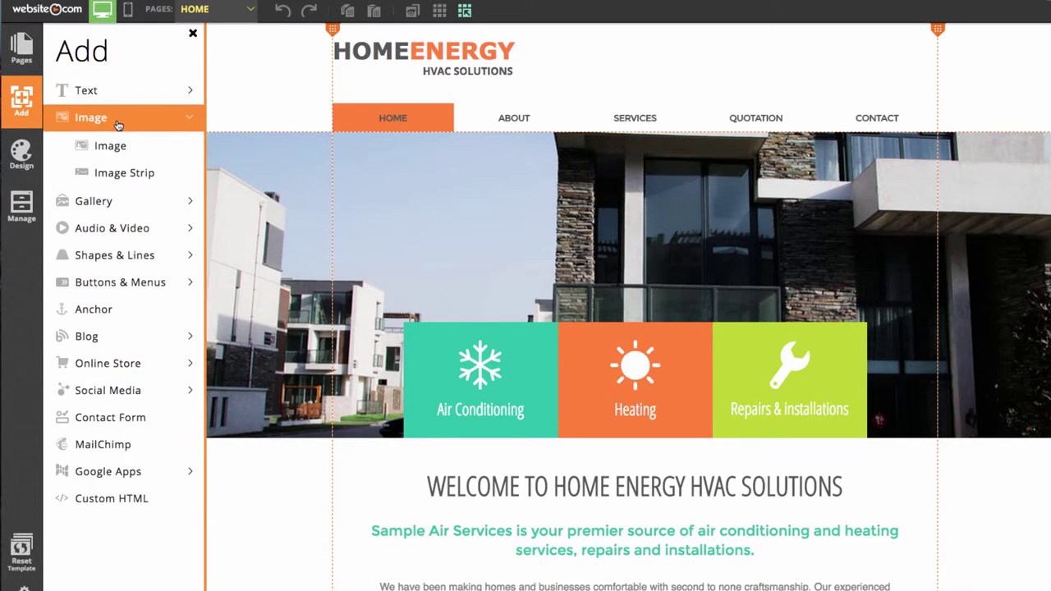
pyautogui.click(118, 121)
pyautogui.click(121, 146)
pyautogui.click(123, 147)
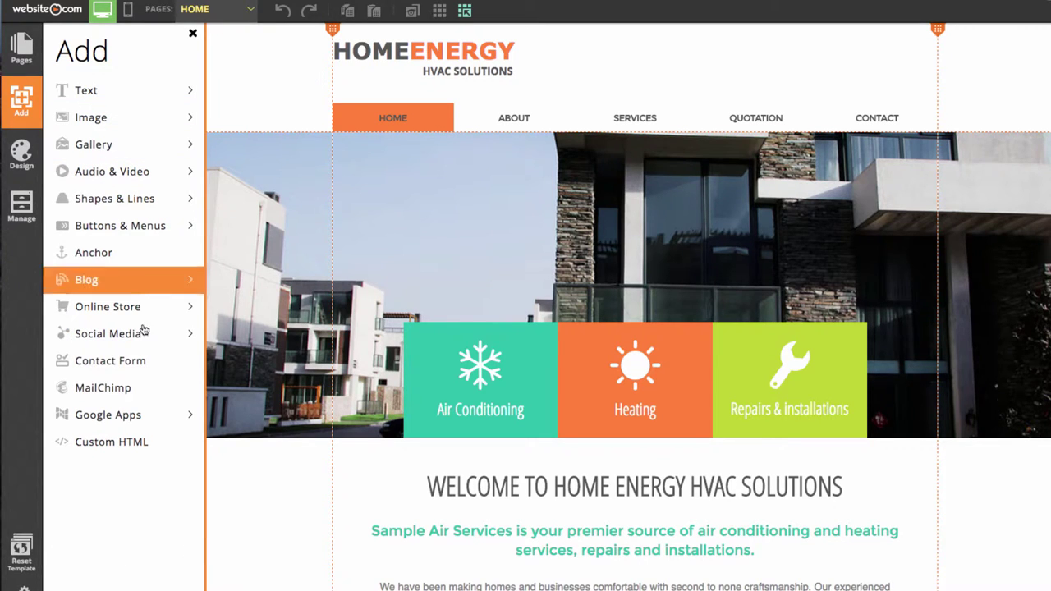
pyautogui.click(37, 174)
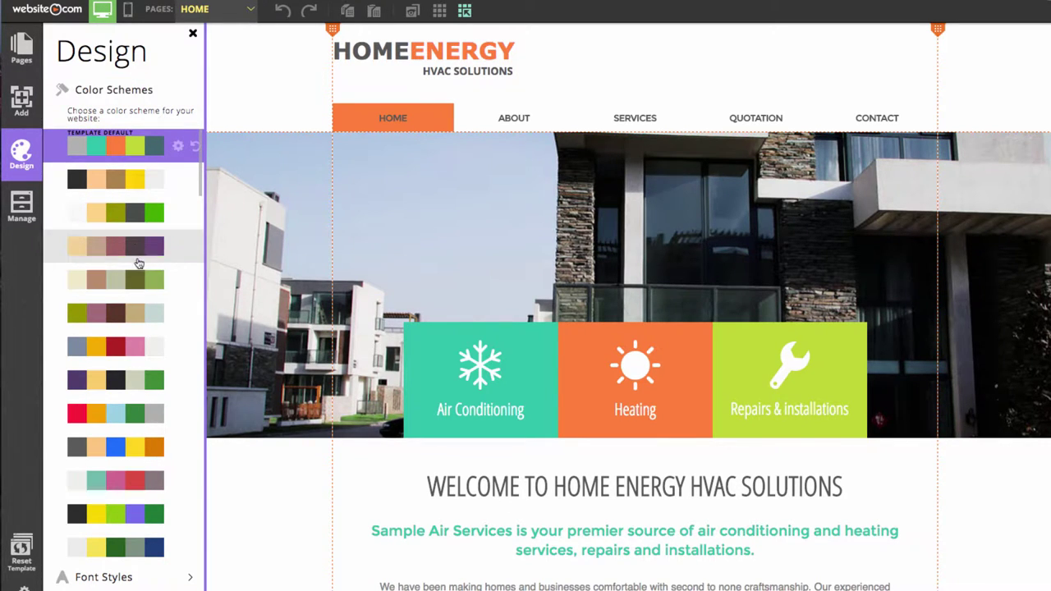
# Preview color schemes six through ten, revert to Template Default, and close the Design panel.
pyautogui.click(139, 312)
pyautogui.click(134, 348)
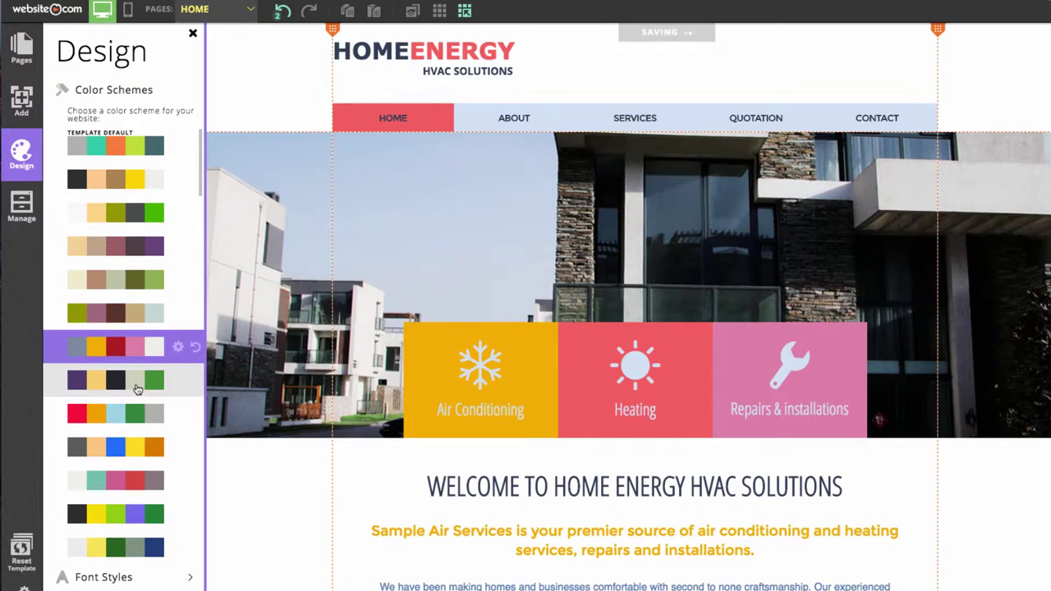
pyautogui.click(138, 380)
pyautogui.click(139, 419)
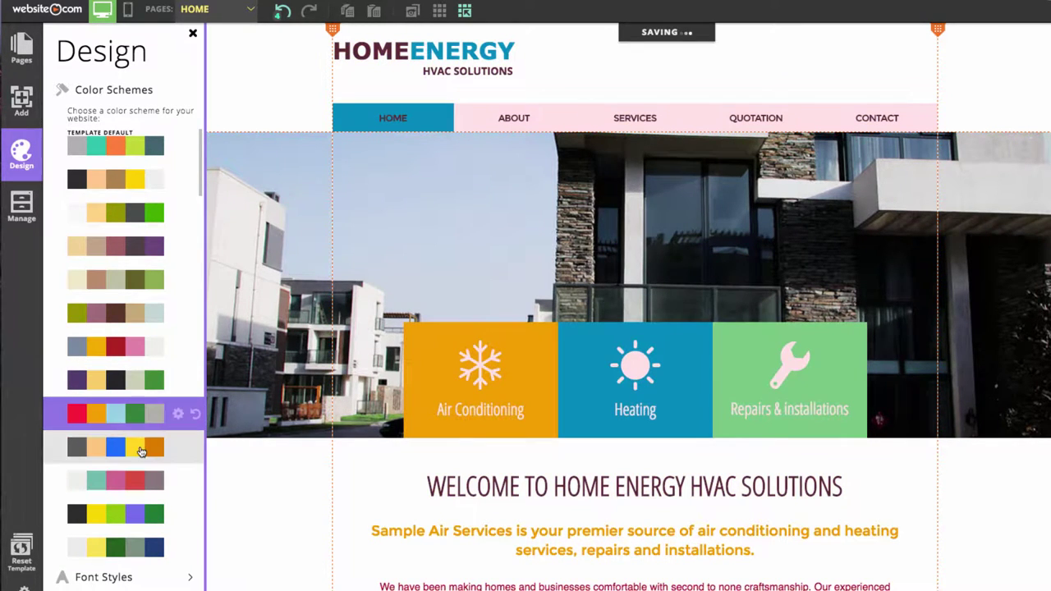
pyautogui.click(140, 449)
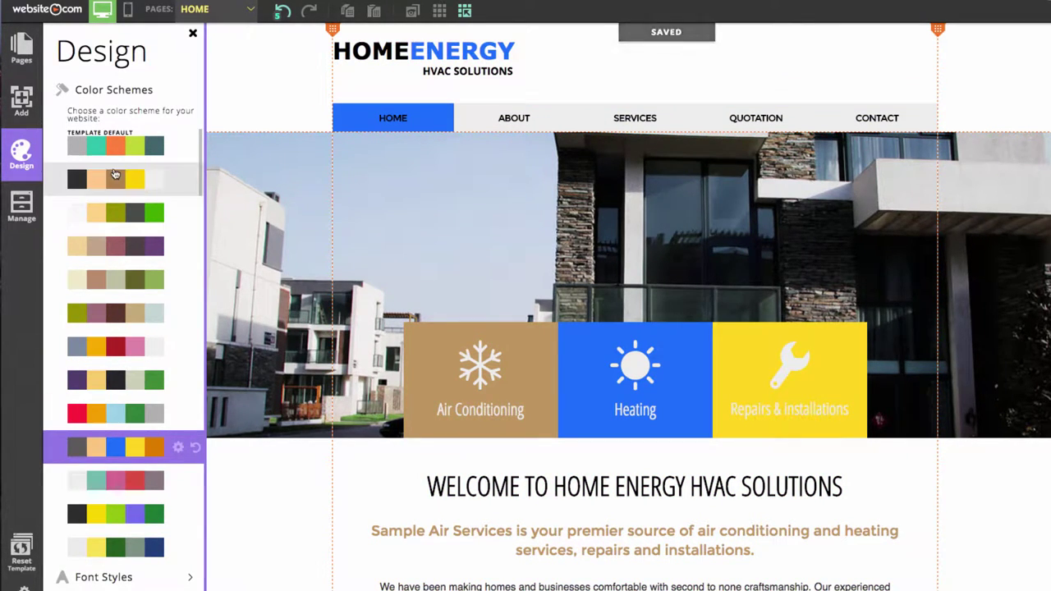
pyautogui.click(113, 144)
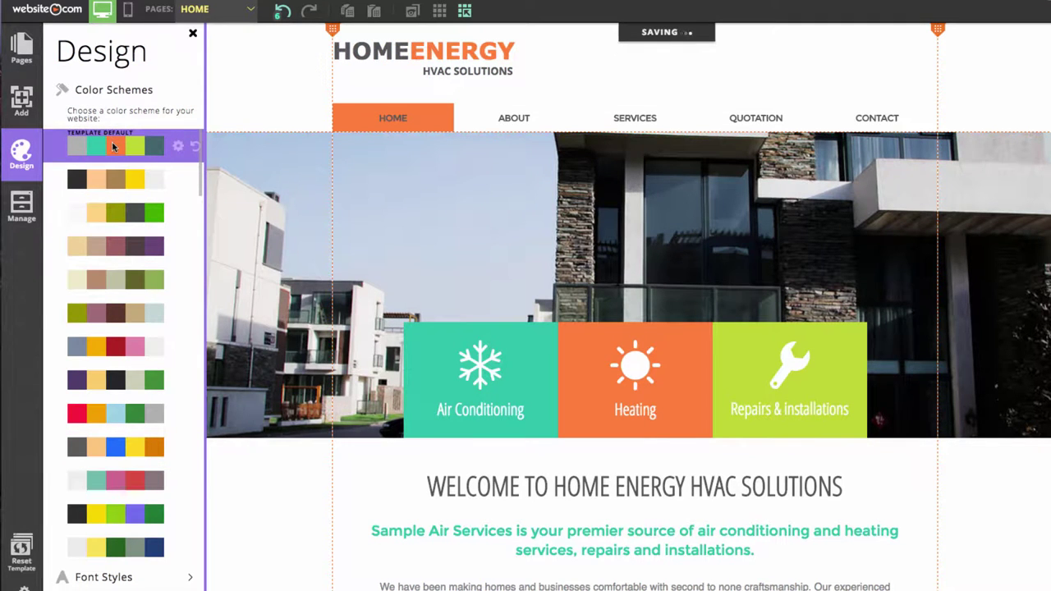
pyautogui.click(22, 156)
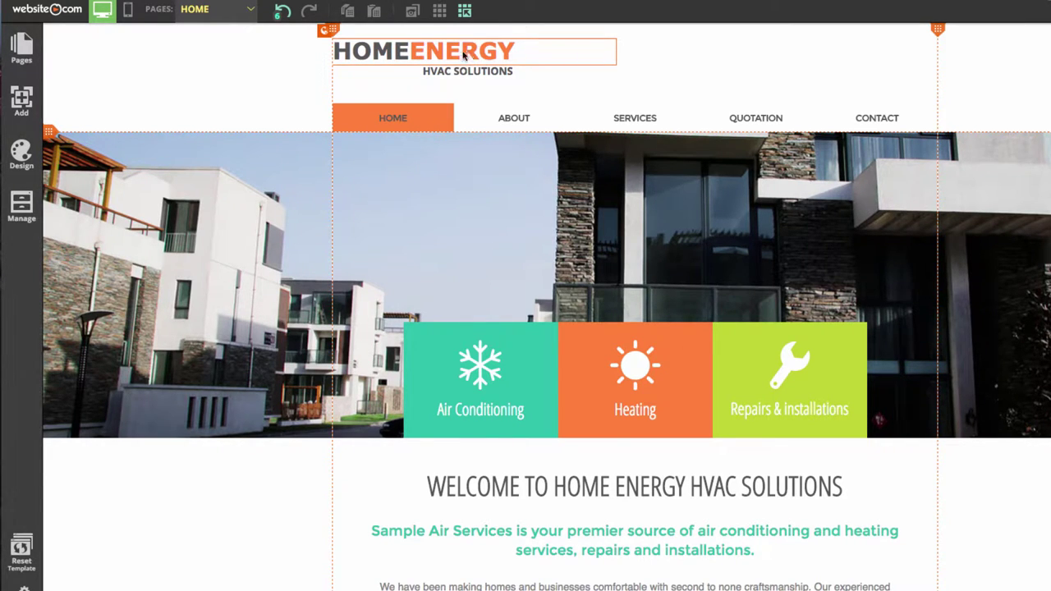
# Retitle the site logo text from HOMEENERGY to McArthurContracting.
pyautogui.click(426, 56)
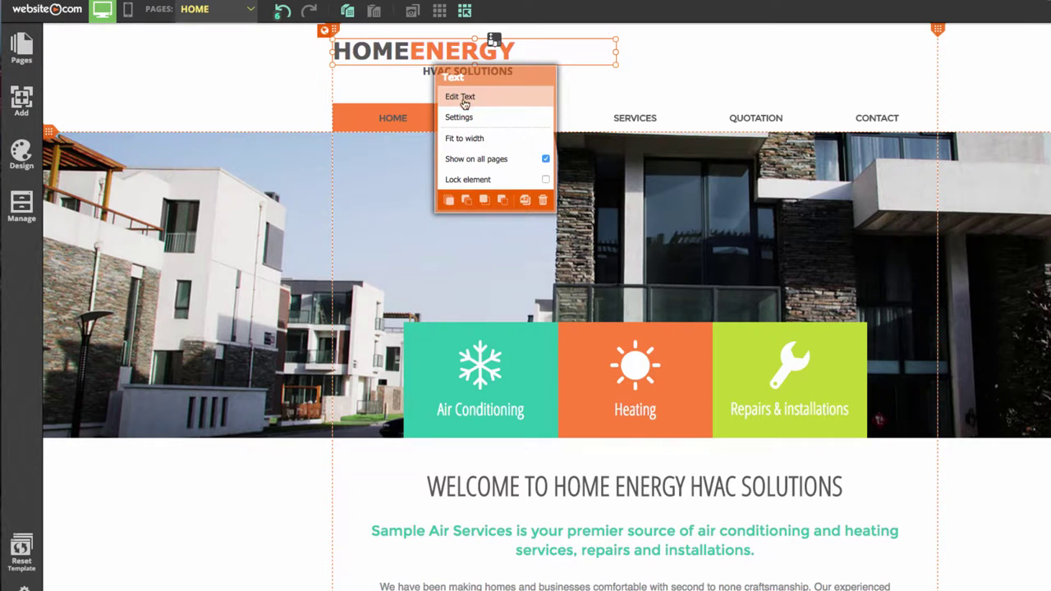
pyautogui.click(460, 98)
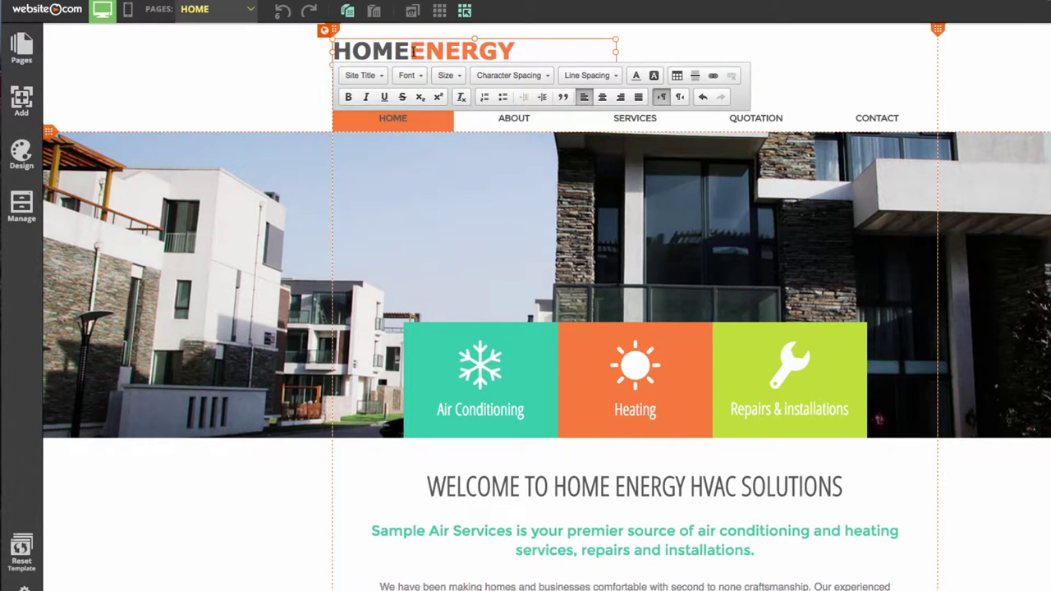
pyautogui.moveTo(408, 50); pyautogui.dragTo(334, 51)
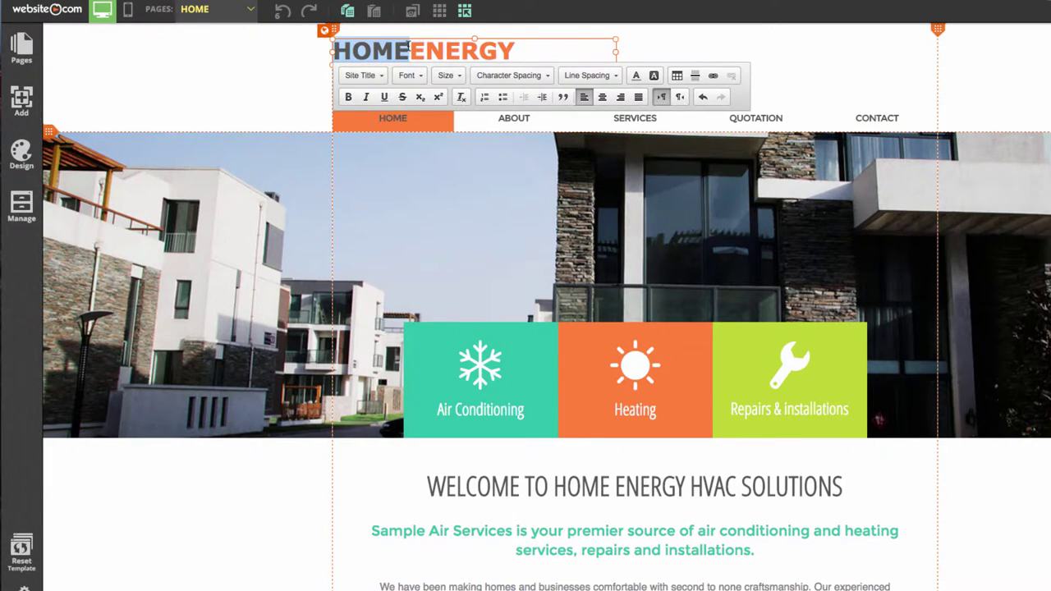
pyautogui.write('M')
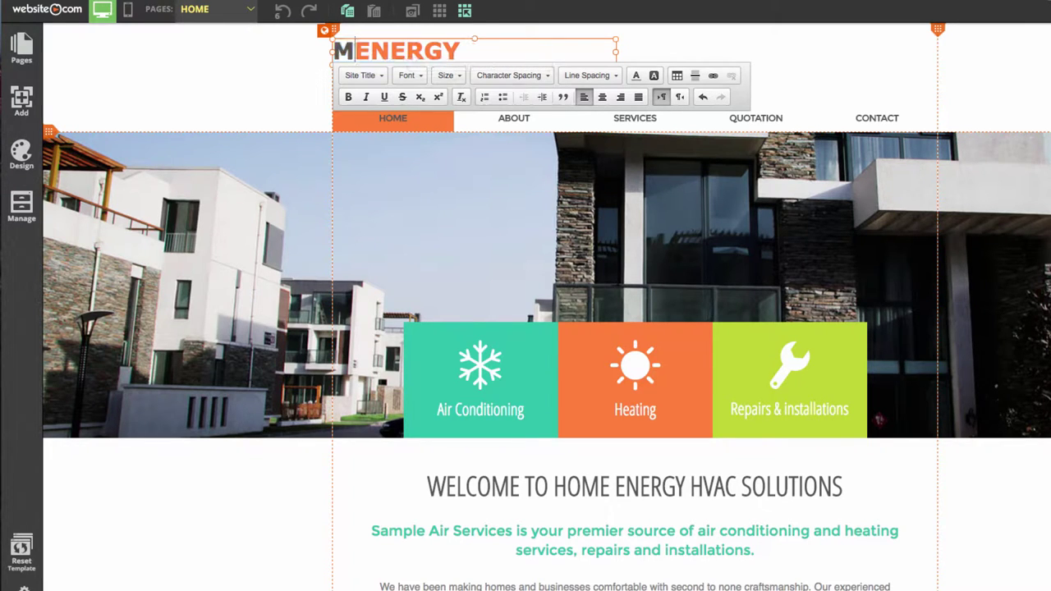
pyautogui.write('cArthur')
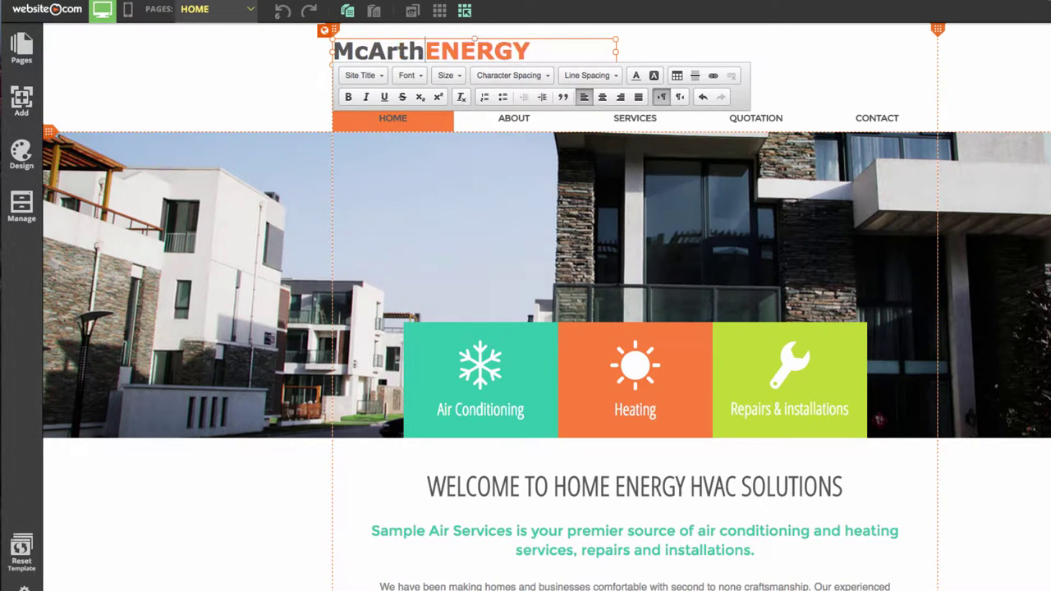
pyautogui.moveTo(559, 48); pyautogui.dragTo(454, 49)
pyautogui.write('Contracting')
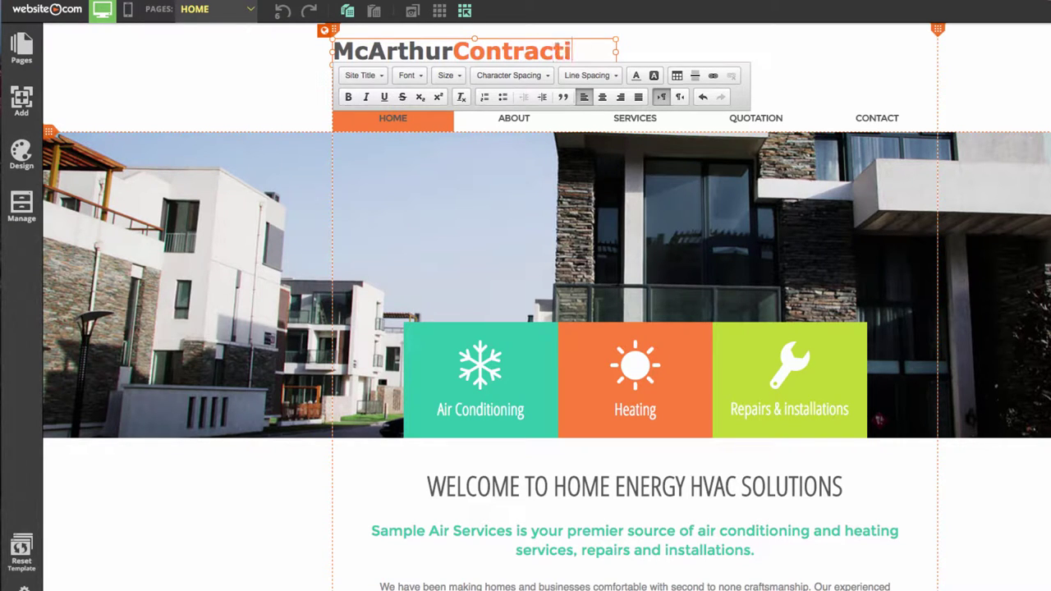
pyautogui.click(268, 74)
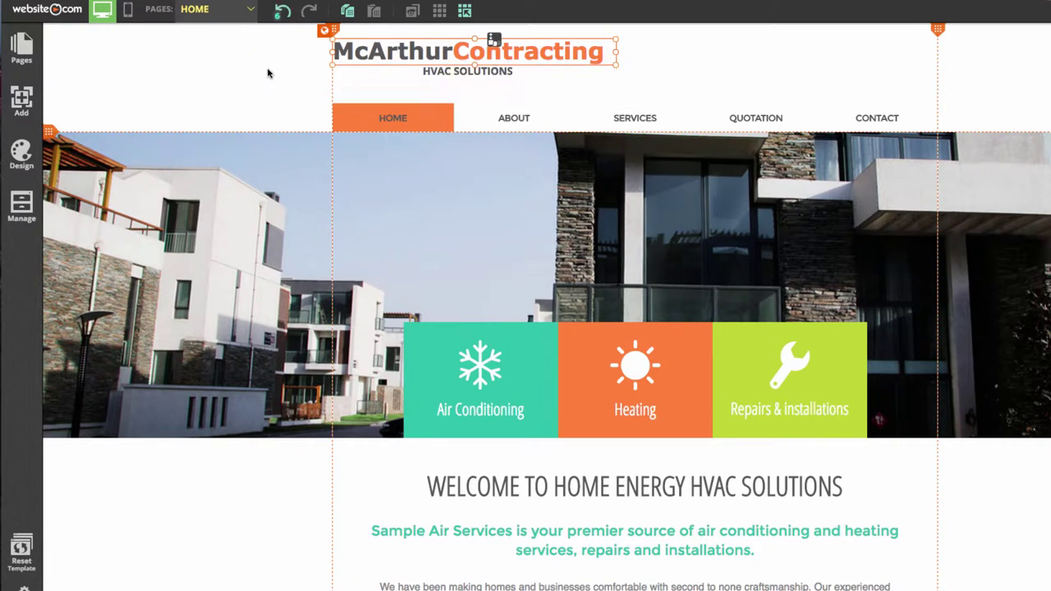
# Move the HVAC SOLUTIONS subtitle right, under the end of the new title.
pyautogui.moveTo(471, 74); pyautogui.dragTo(583, 72)
pyautogui.click(229, 83)
pyautogui.click(452, 43)
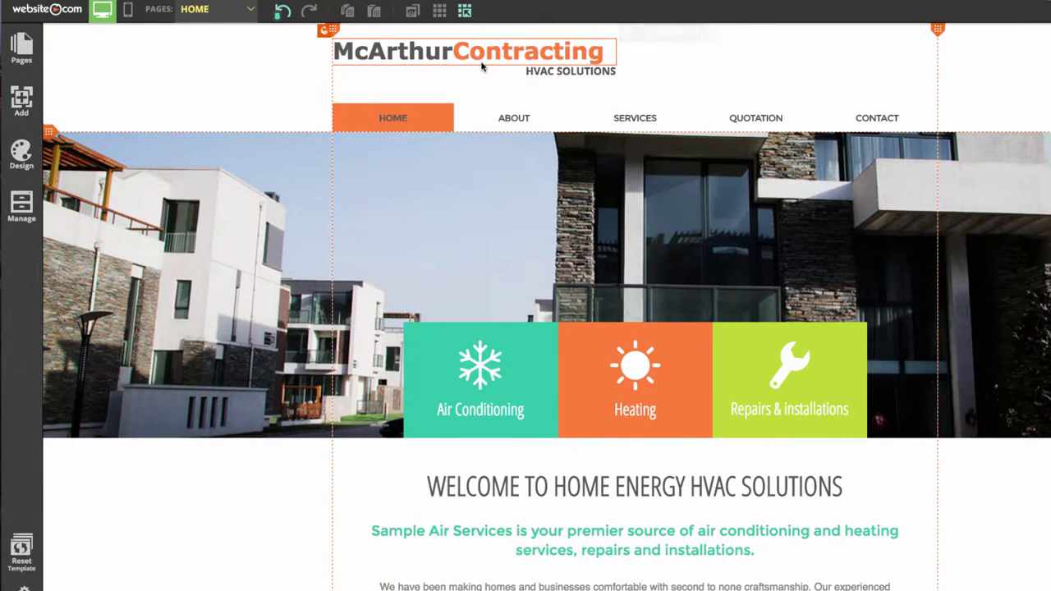
# Paste "Welcome to McArthur Contracting HVAC Solutions" from the notes over the Home page heading.
pyautogui.scroll(-3, 664, 359)
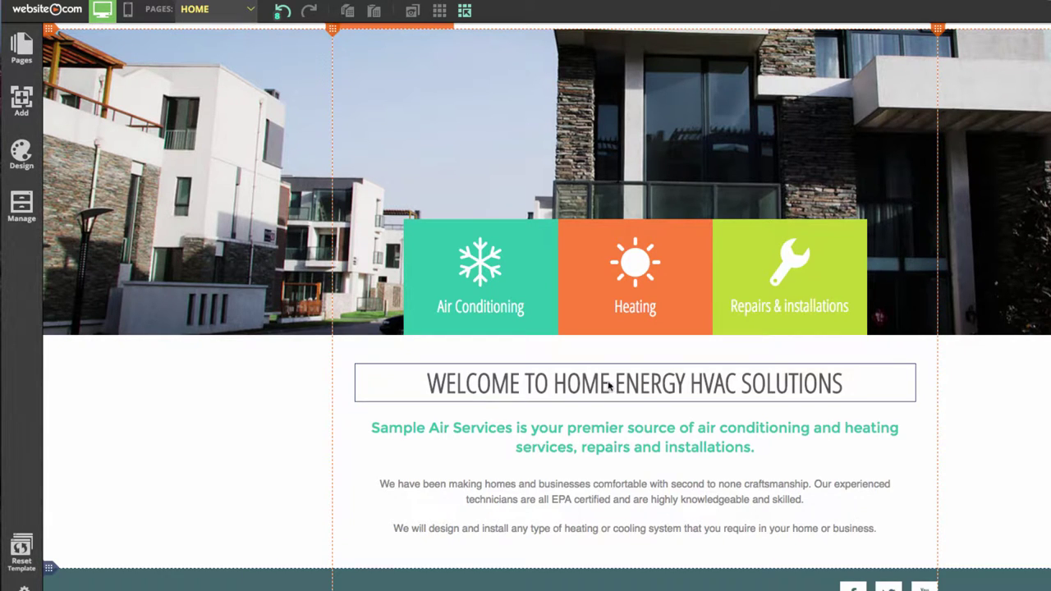
pyautogui.click(644, 391)
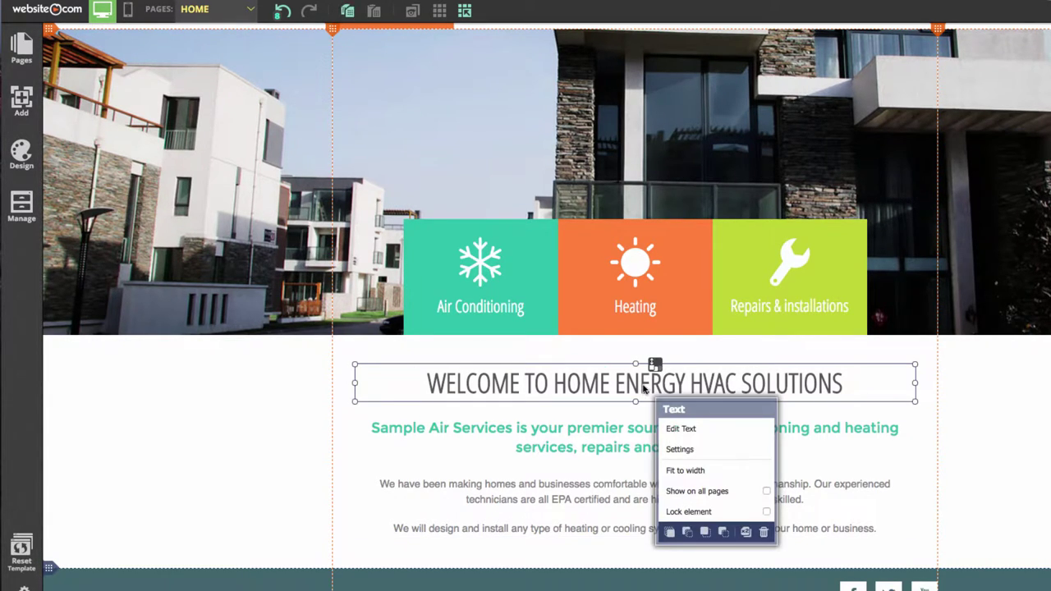
pyautogui.click(705, 431)
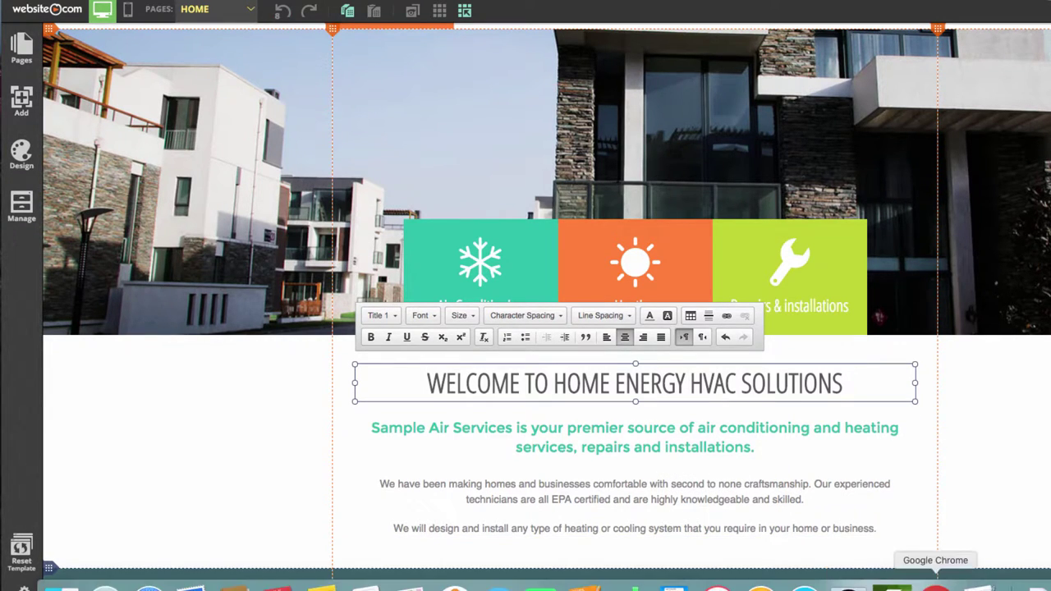
pyautogui.click(976, 581)
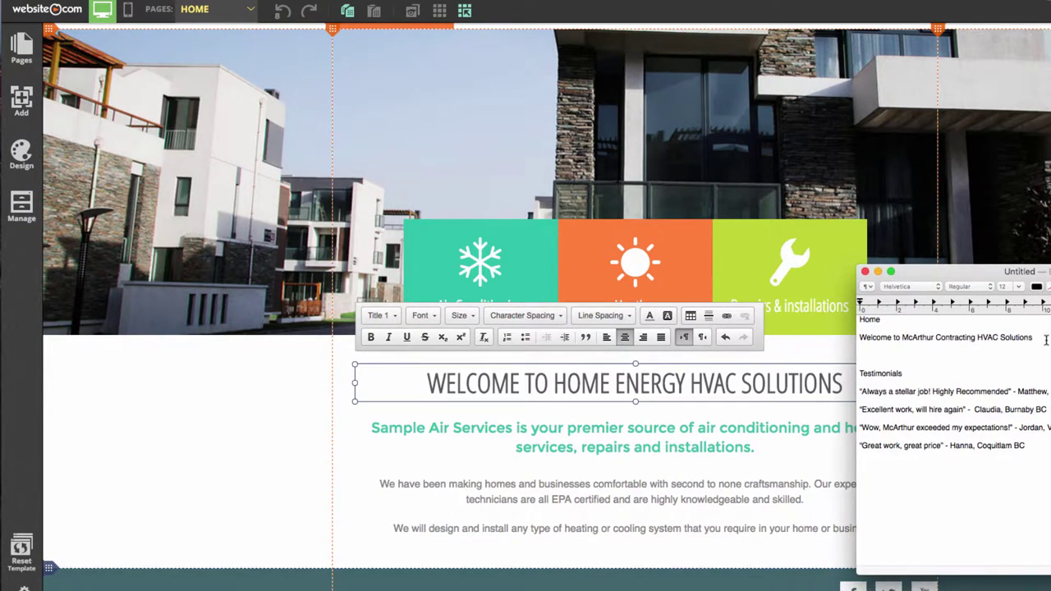
pyautogui.moveTo(1046, 338); pyautogui.dragTo(811, 325)
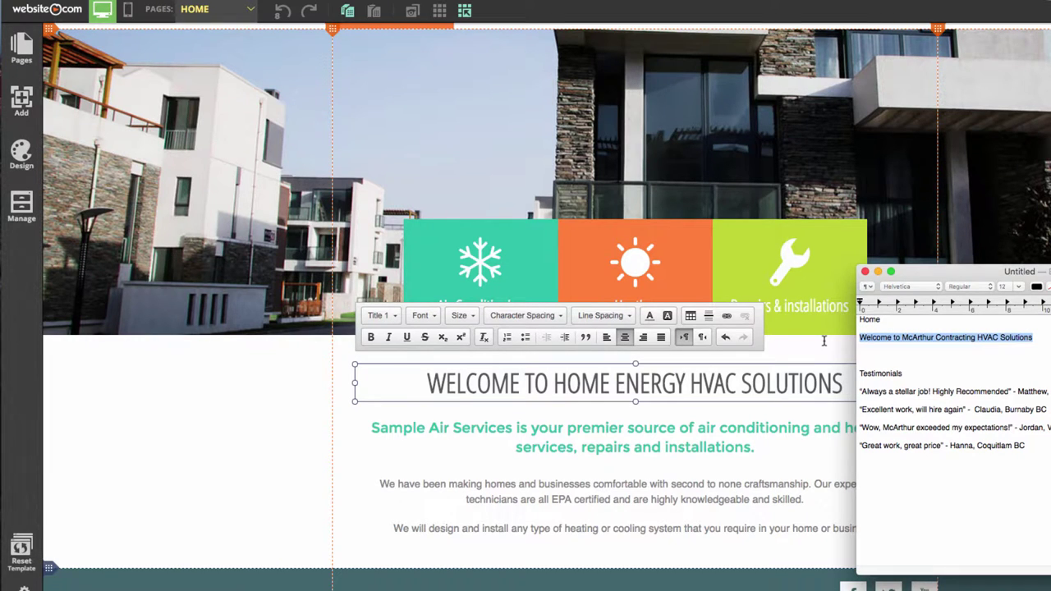
pyautogui.press('super+c')
pyautogui.click(824, 343)
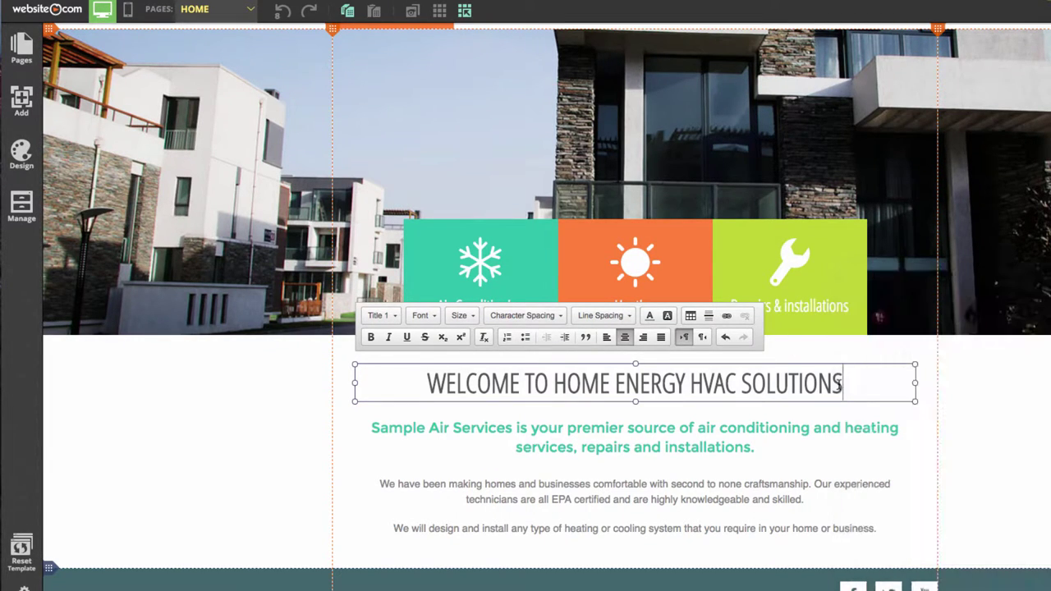
pyautogui.press('super+a')
pyautogui.press('super+v')
pyautogui.press('Escape')
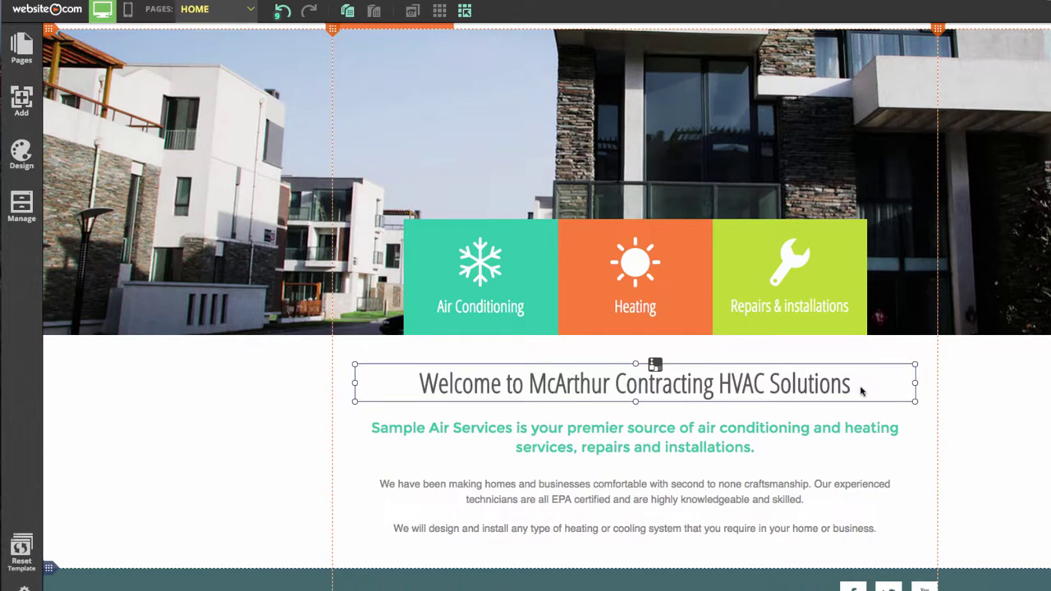
pyautogui.click(969, 401)
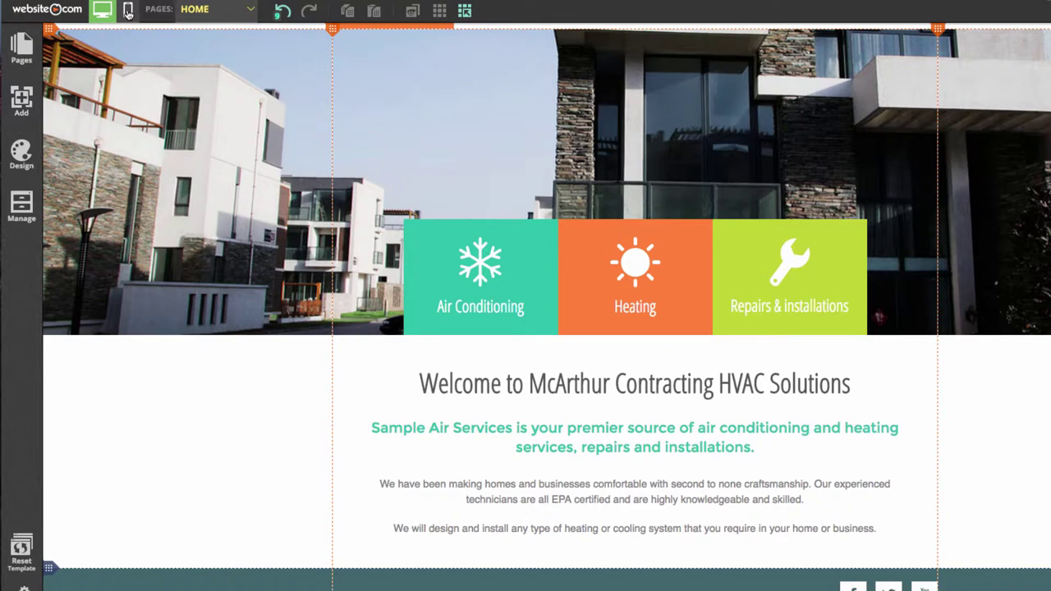
# Switch the editor to the SERVICES page from the PAGES menu.
pyautogui.scroll(1, 989, 446)
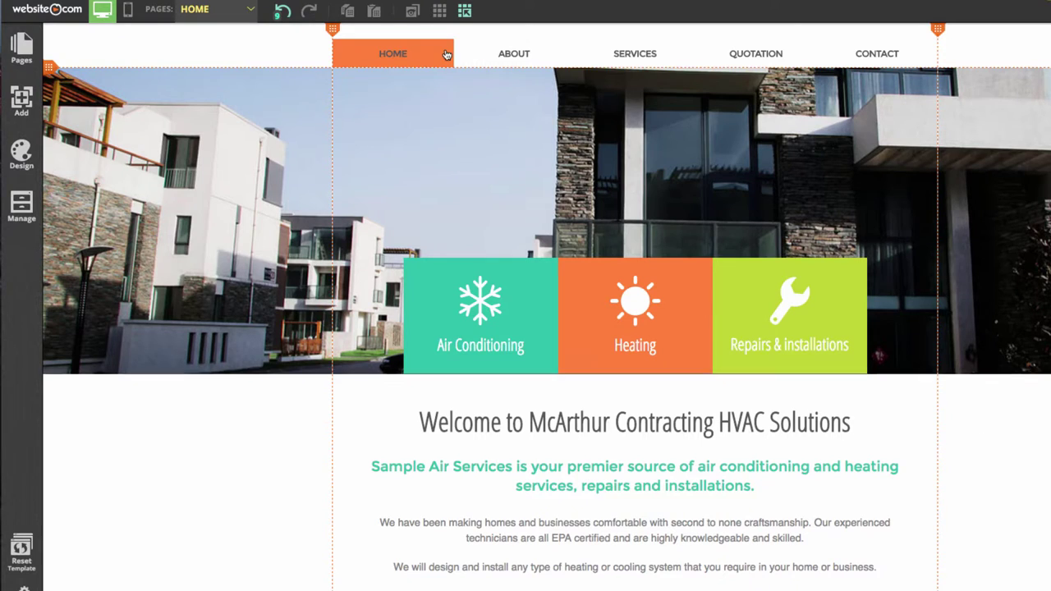
pyautogui.click(222, 15)
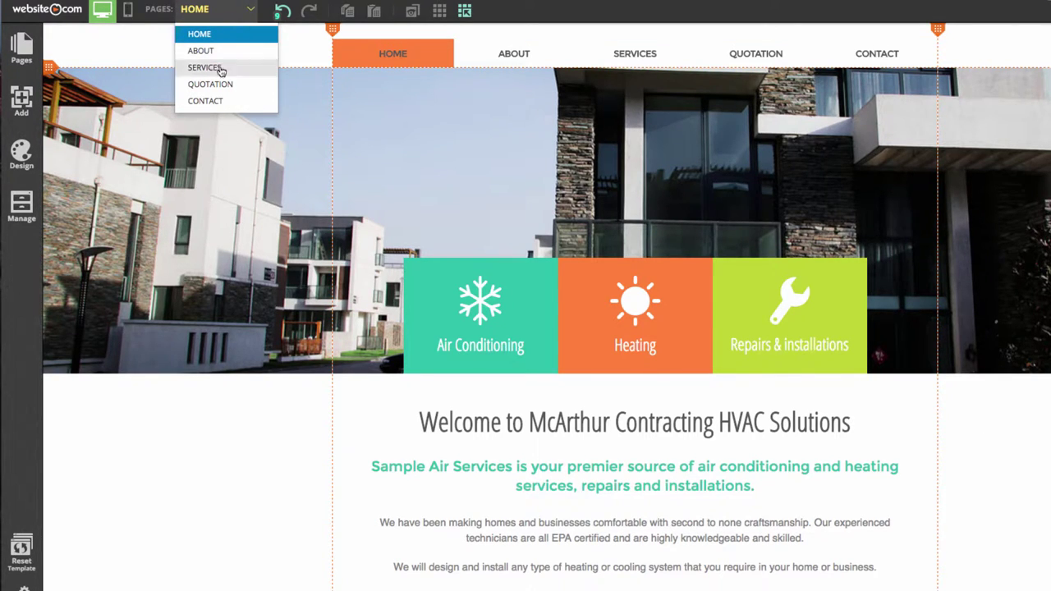
pyautogui.click(213, 69)
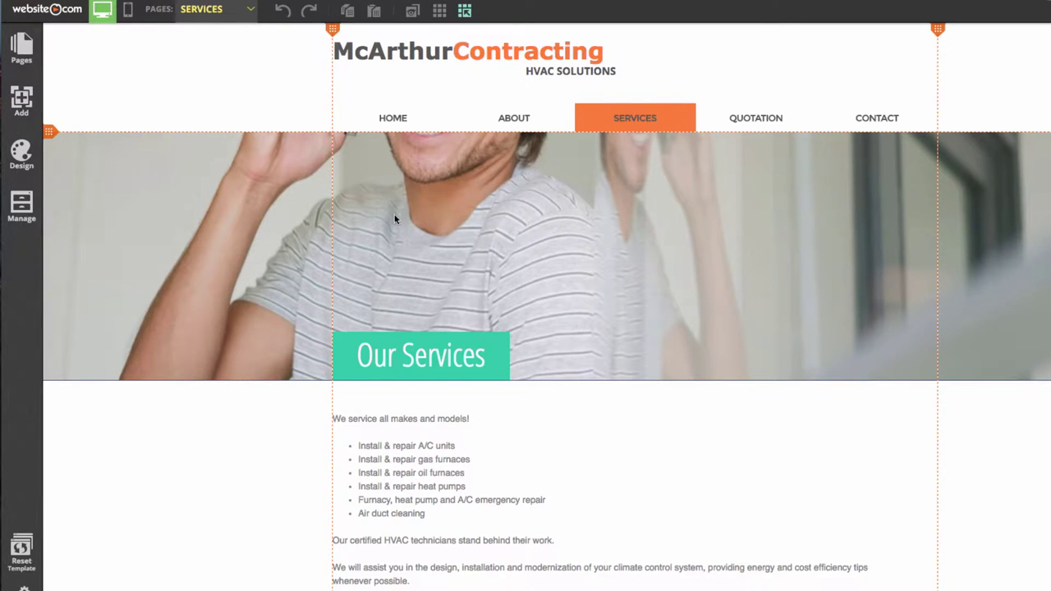
# Replace the Services banner background with office_meeting.JPG, anchored at the bottom centre.
pyautogui.click(599, 229)
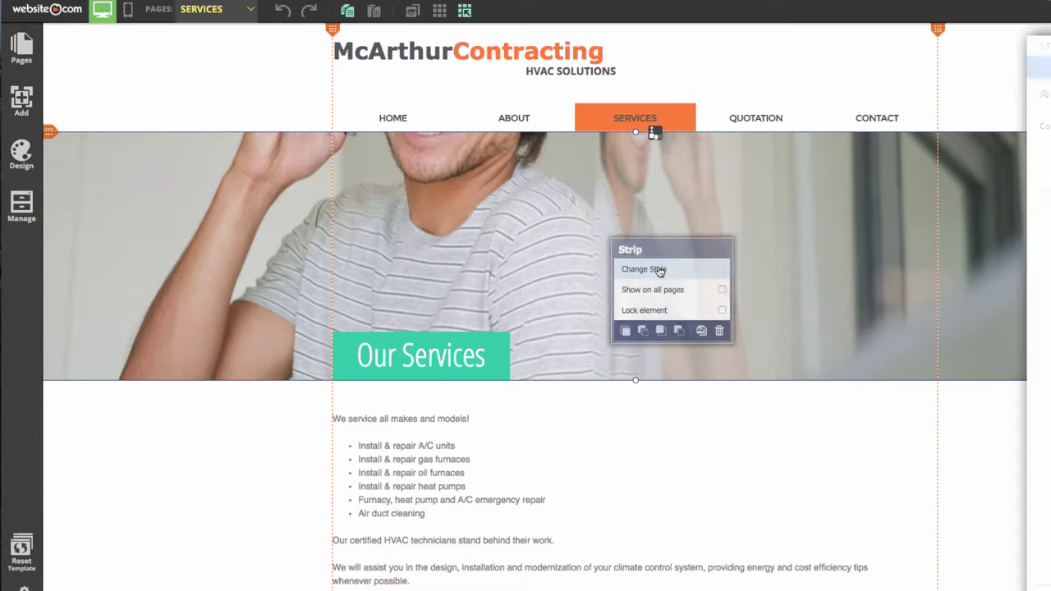
pyautogui.click(654, 271)
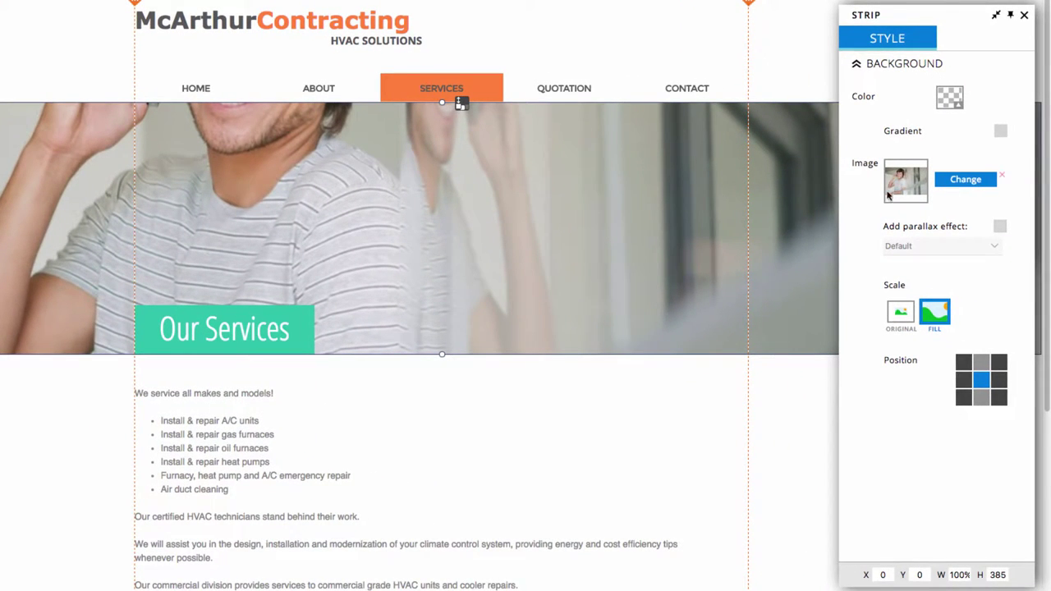
pyautogui.click(966, 184)
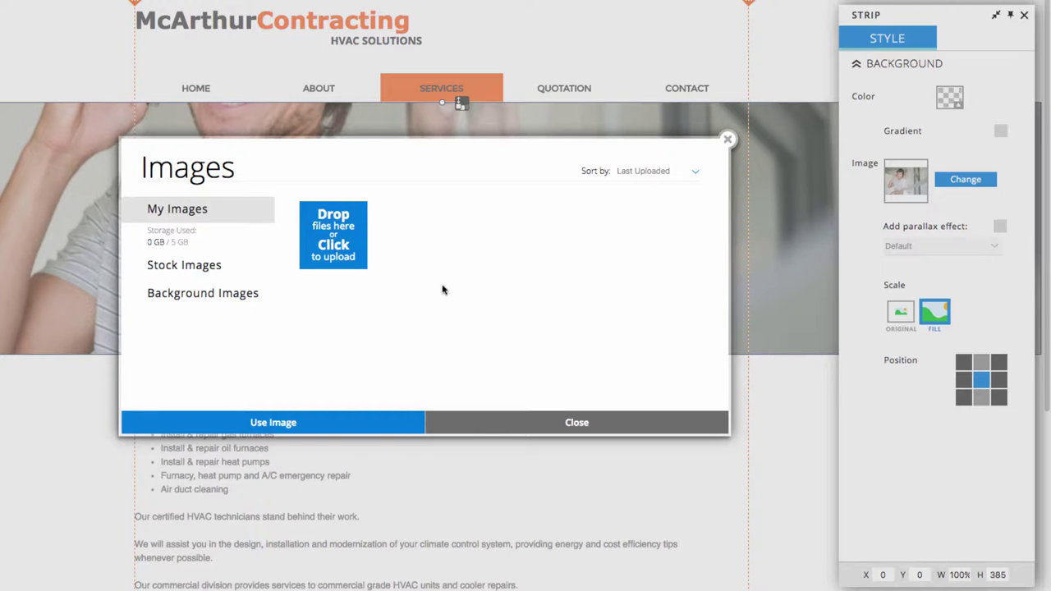
pyautogui.click(341, 244)
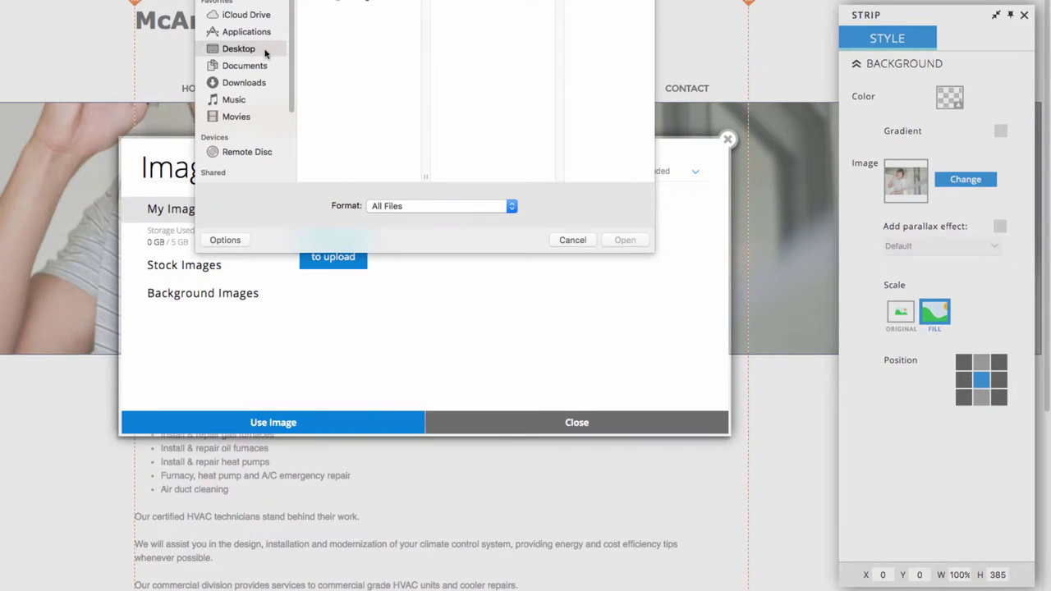
pyautogui.click(370, 2)
pyautogui.click(625, 240)
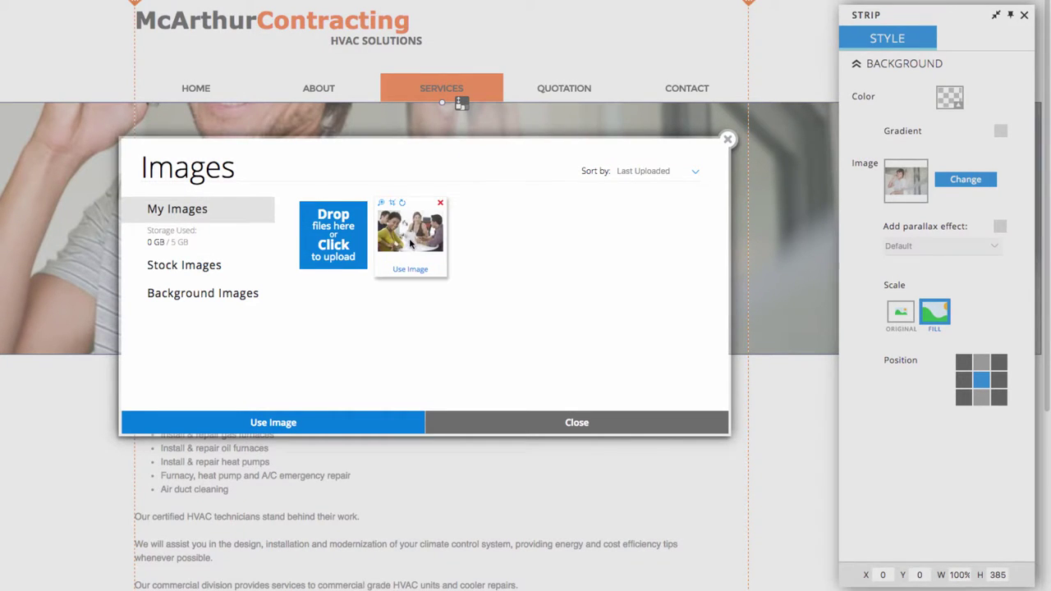
pyautogui.doubleClick(410, 240)
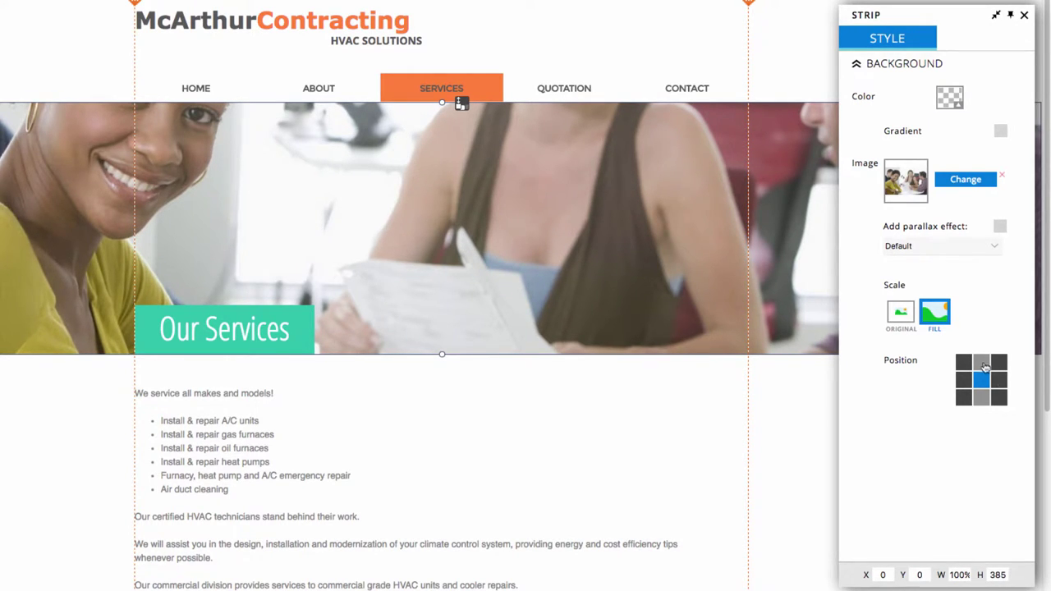
pyautogui.click(982, 397)
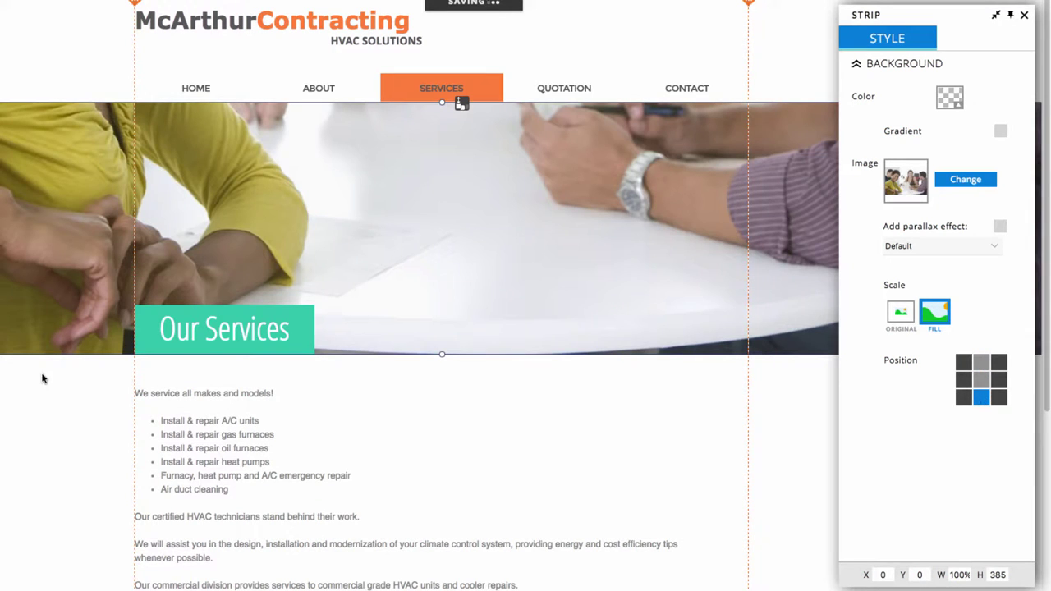
pyautogui.click(20, 382)
# Show the Text styles list from the Add panel beside the Services page.
pyautogui.scroll(-1, 24, 383)
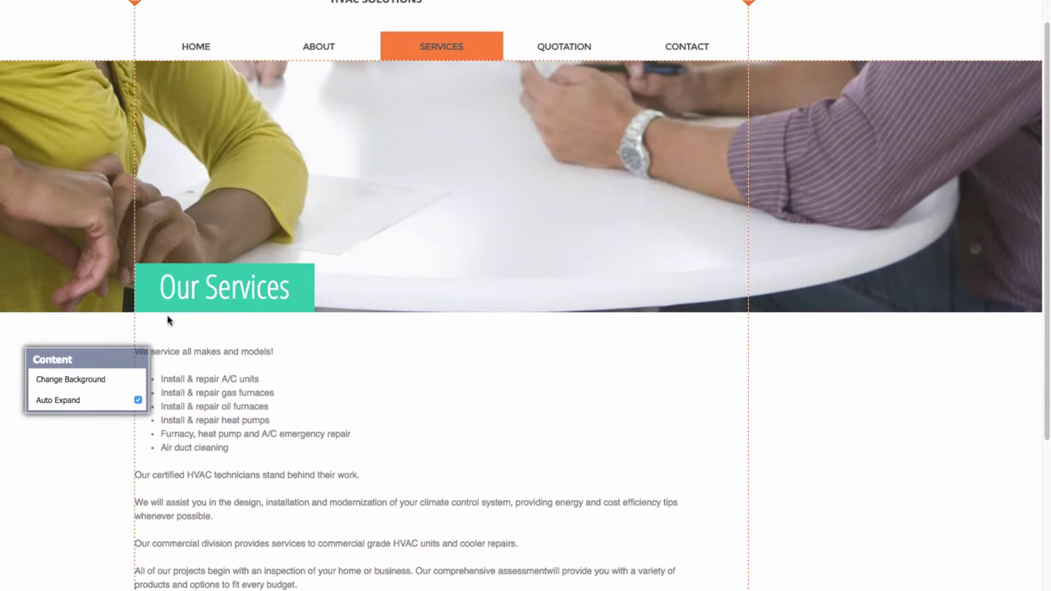
pyautogui.scroll(-3, 72, 370)
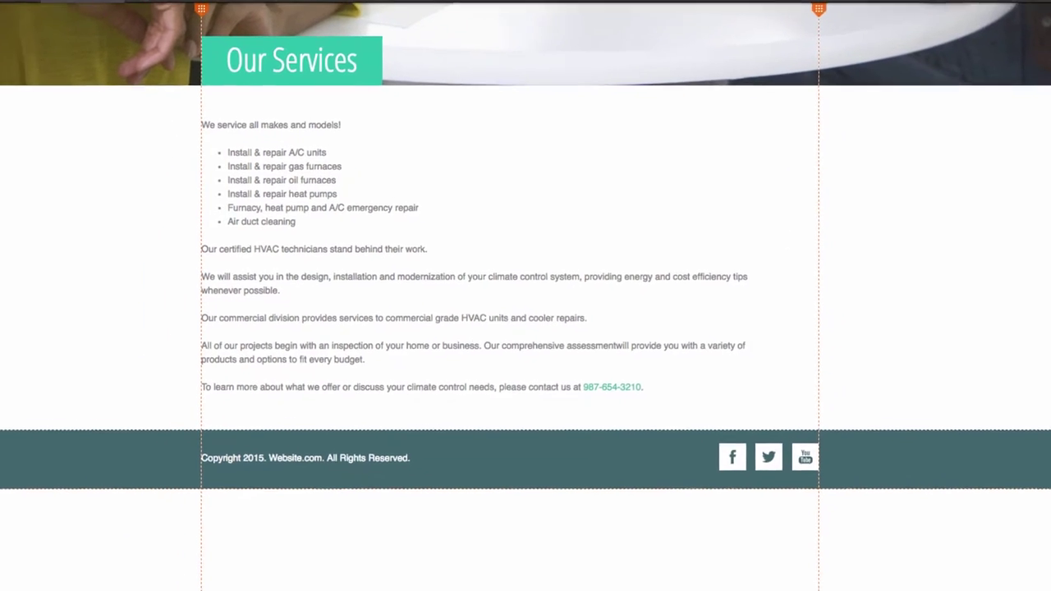
pyautogui.click(22, 105)
pyautogui.click(95, 100)
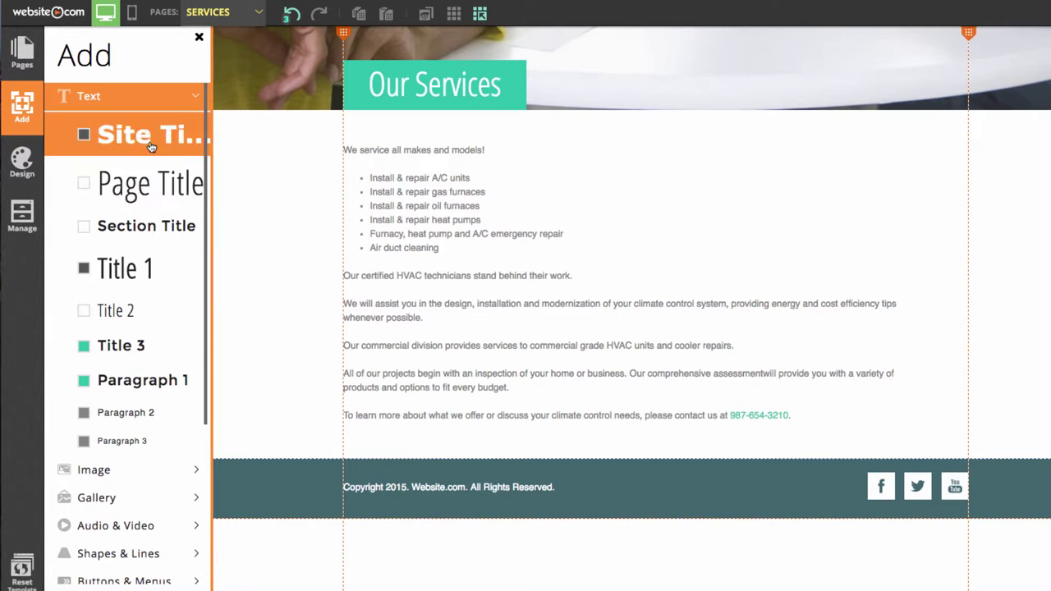
# Place a Section Title element directly beneath the Our Services banner.
pyautogui.click(165, 231)
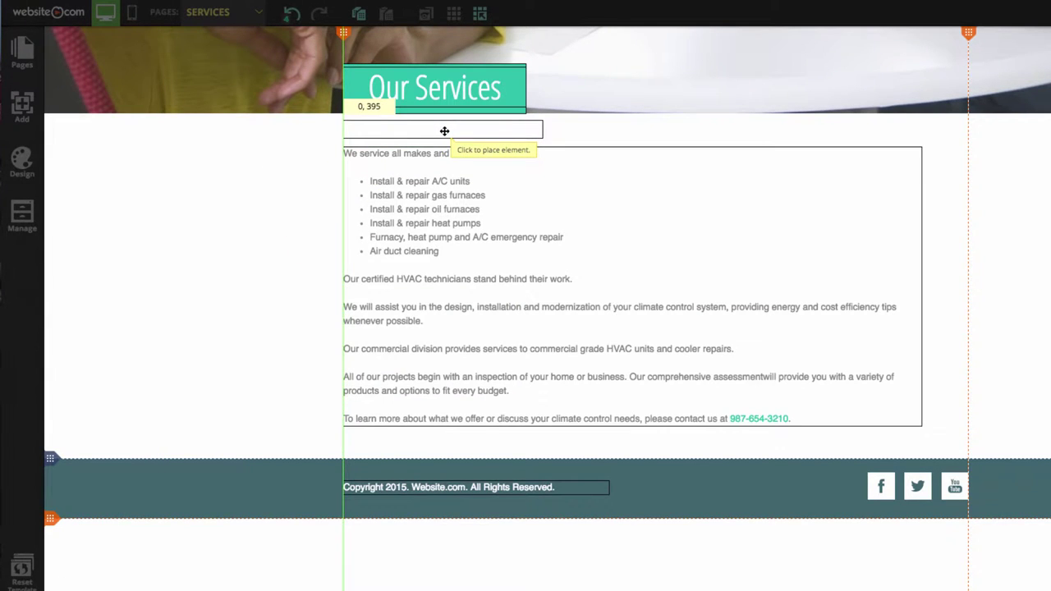
pyautogui.click(444, 131)
pyautogui.click(22, 105)
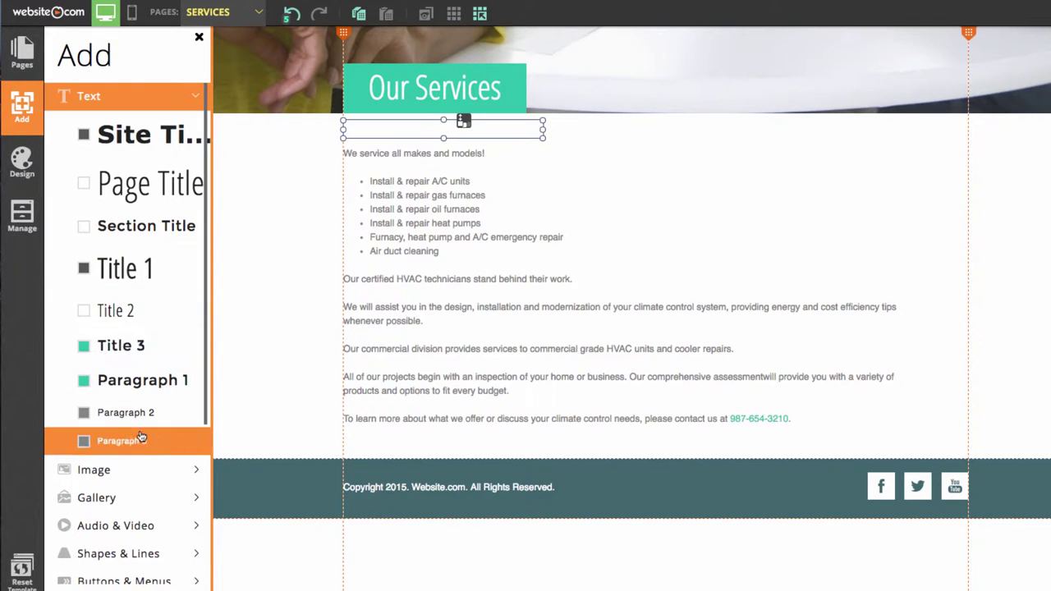
pyautogui.click(133, 103)
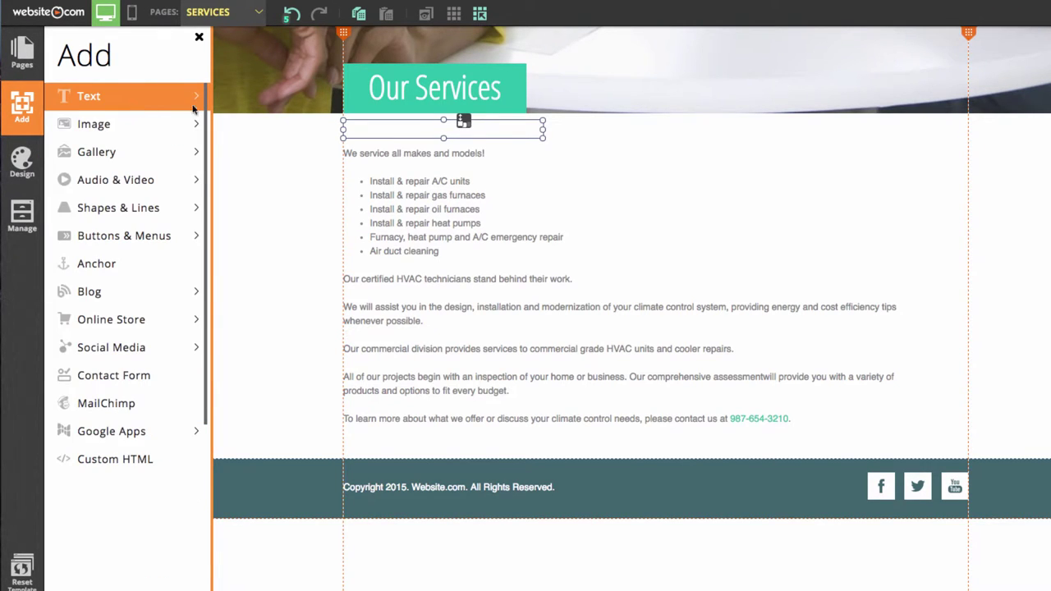
# Recolour the new title's text and change it to 'Services'.
pyautogui.click(361, 130)
pyautogui.click(399, 173)
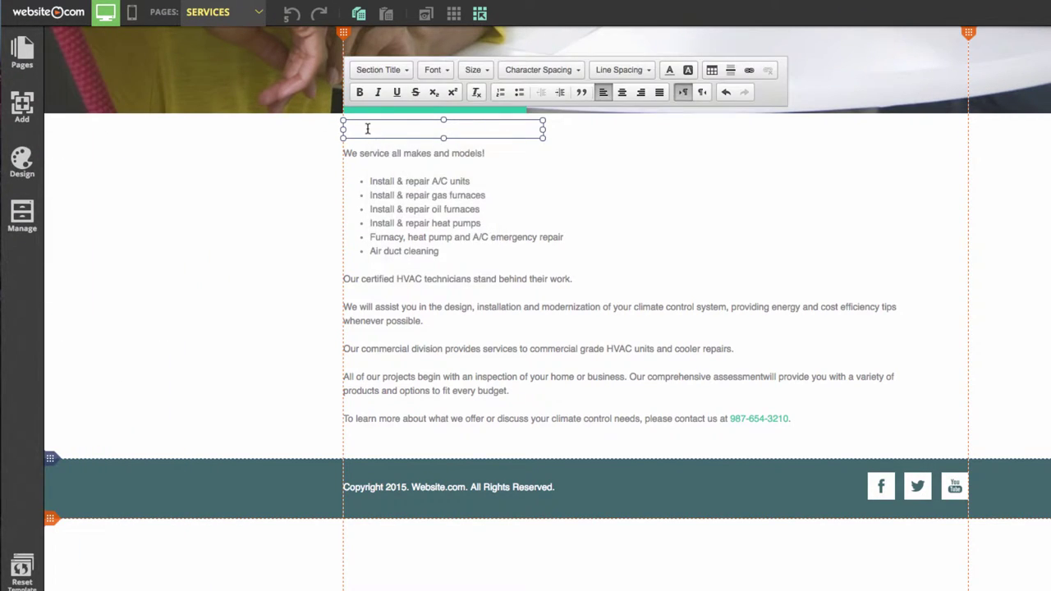
pyautogui.tripleClick(474, 129)
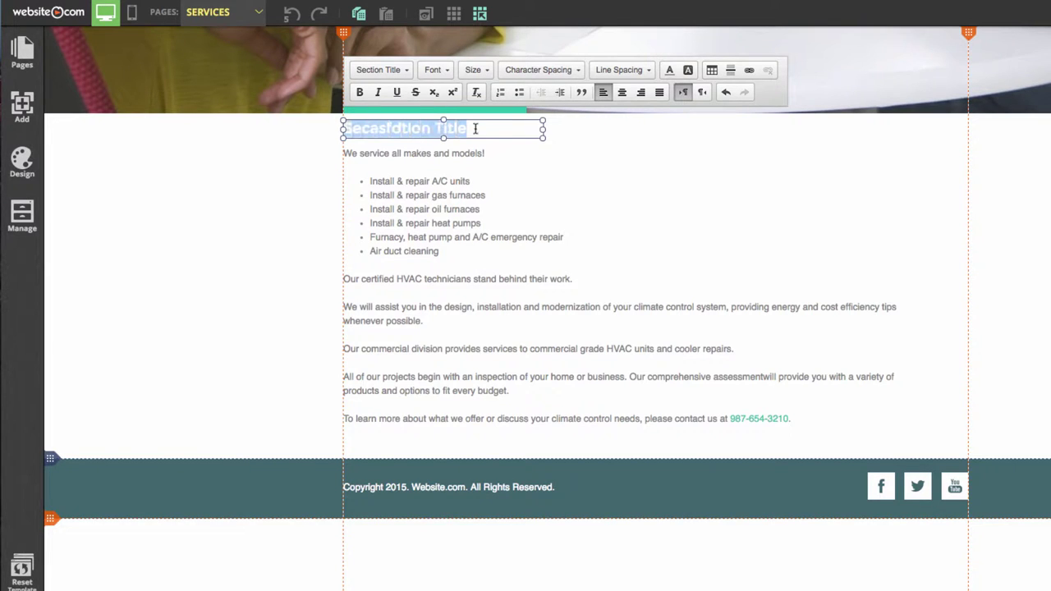
pyautogui.click(669, 70)
pyautogui.click(710, 219)
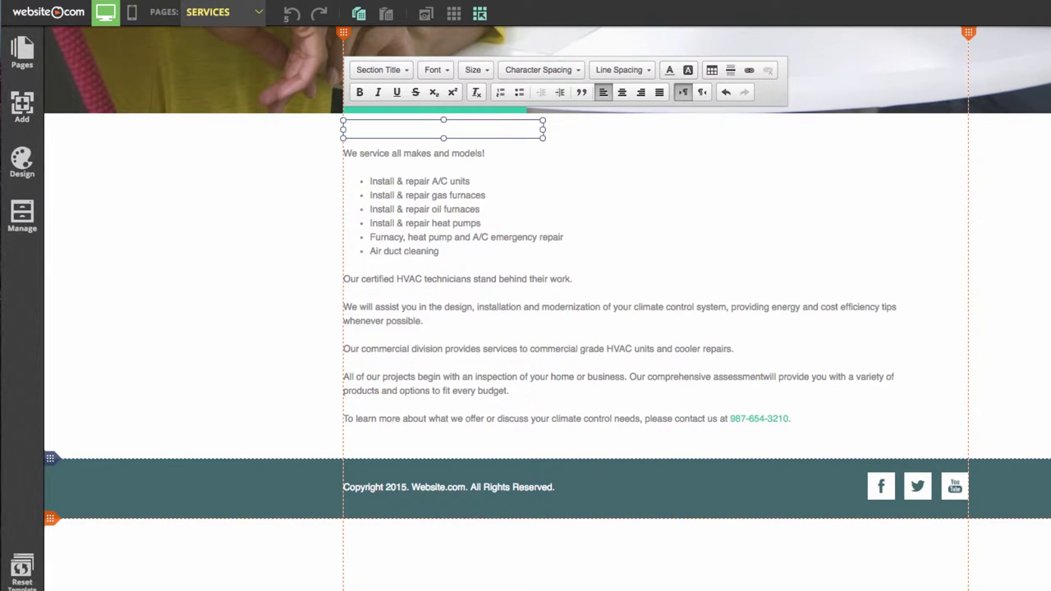
pyautogui.write('Services')
pyautogui.click(291, 181)
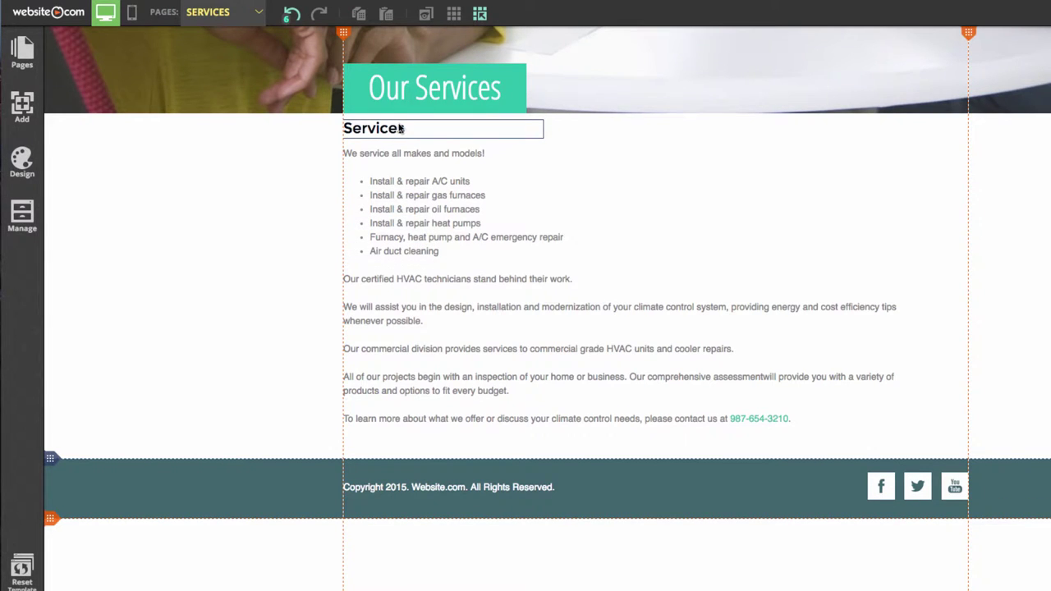
pyautogui.scroll(5, 305, 206)
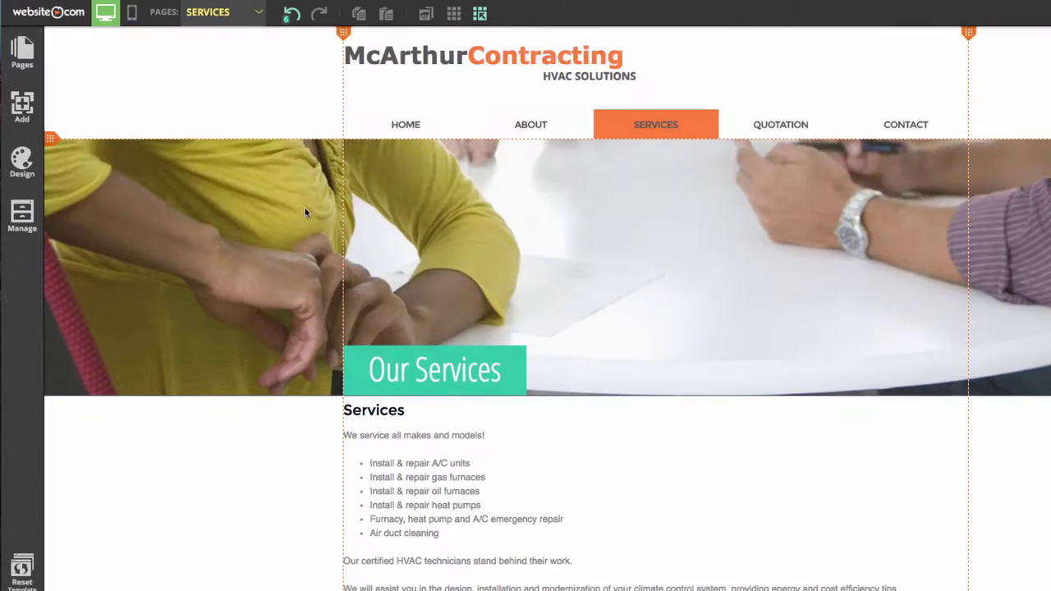
# Add a Google Map element to the Contact page.
pyautogui.click(234, 18)
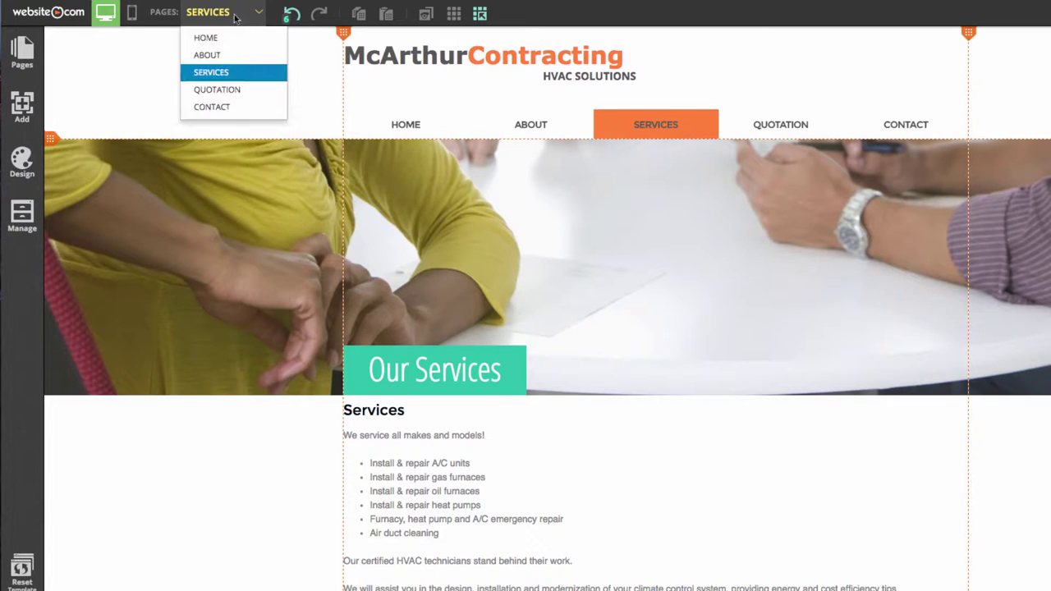
pyautogui.click(235, 106)
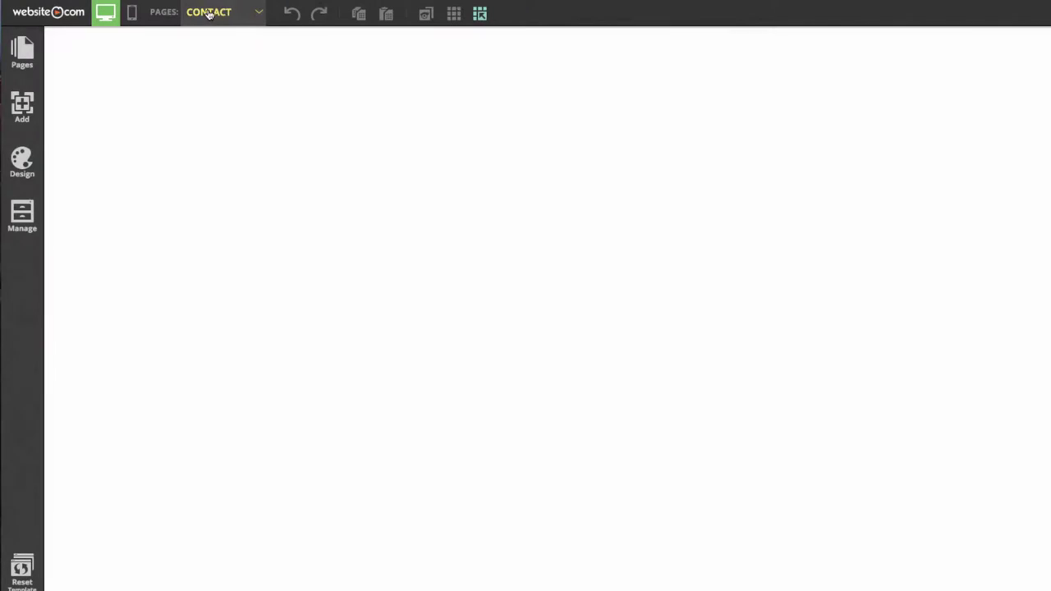
pyautogui.scroll(-4, 395, 238)
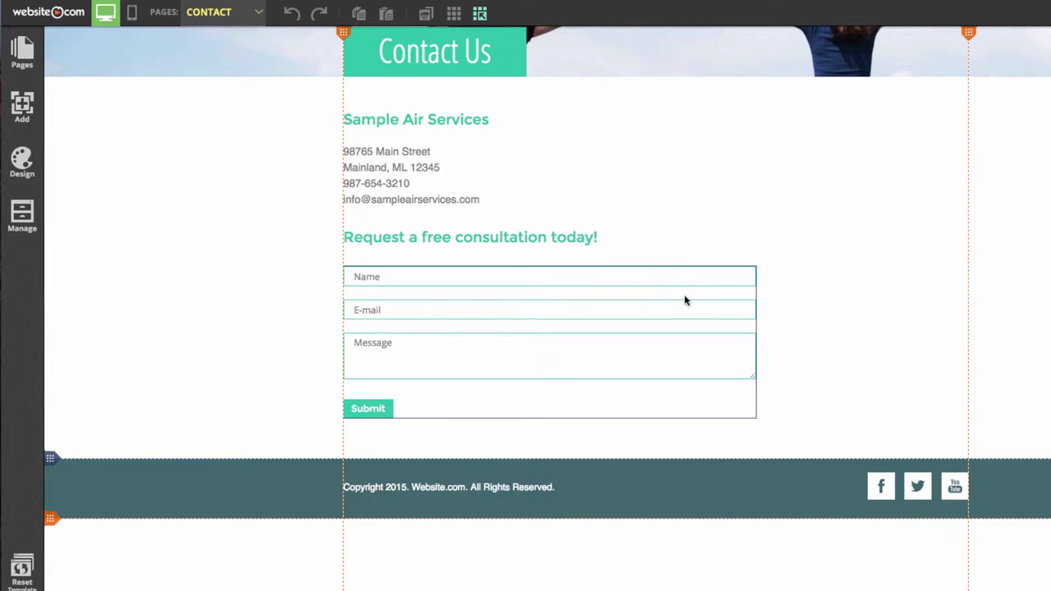
pyautogui.click(33, 120)
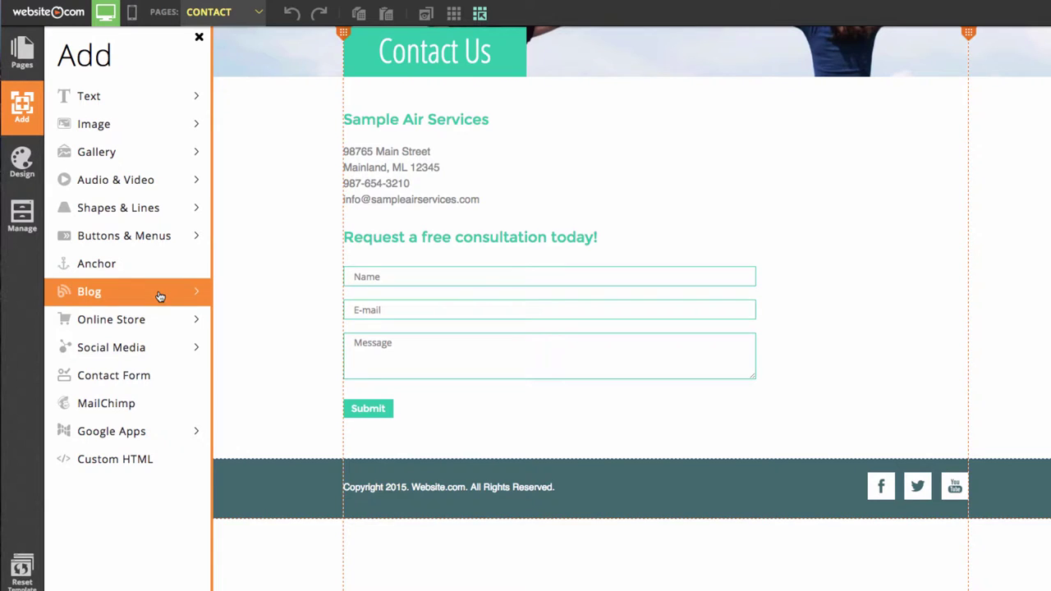
pyautogui.click(153, 435)
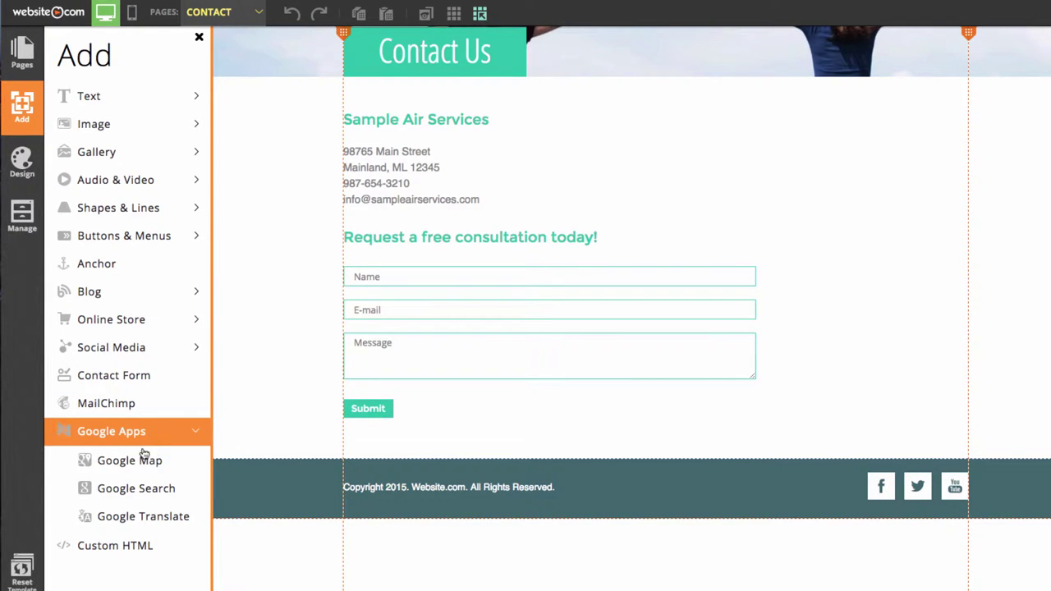
pyautogui.click(140, 458)
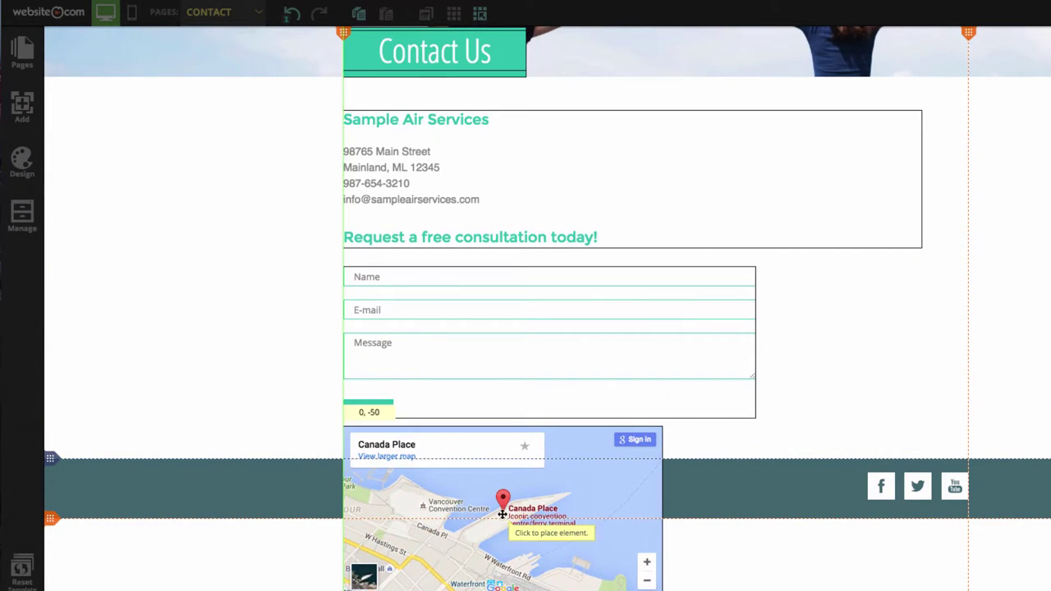
pyautogui.click(503, 514)
# Lengthen the content area and position the map below the contact form.
pyautogui.moveTo(525, 483); pyautogui.dragTo(520, 274)
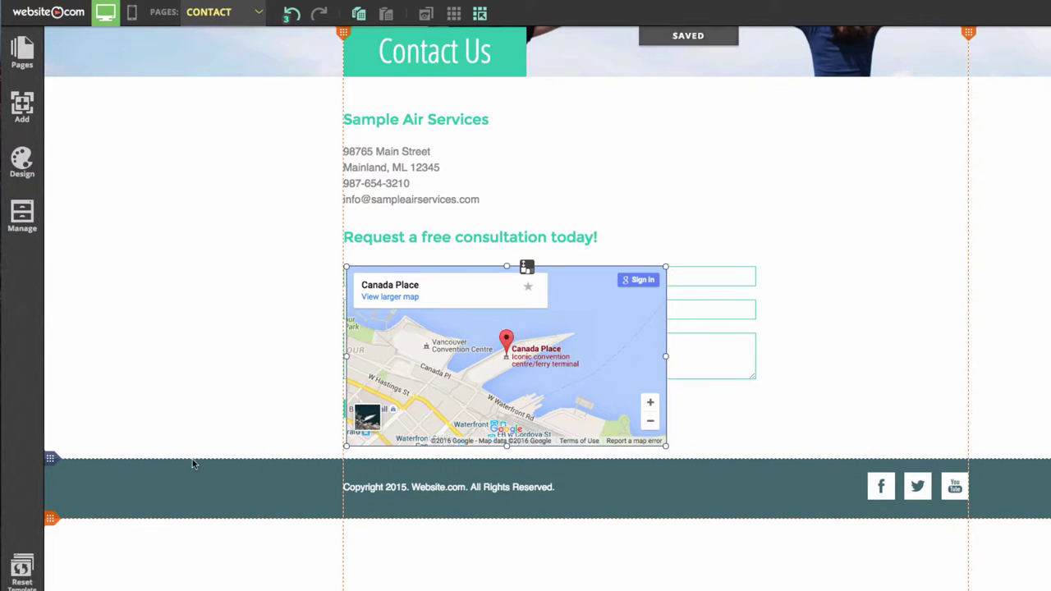
pyautogui.moveTo(54, 461)
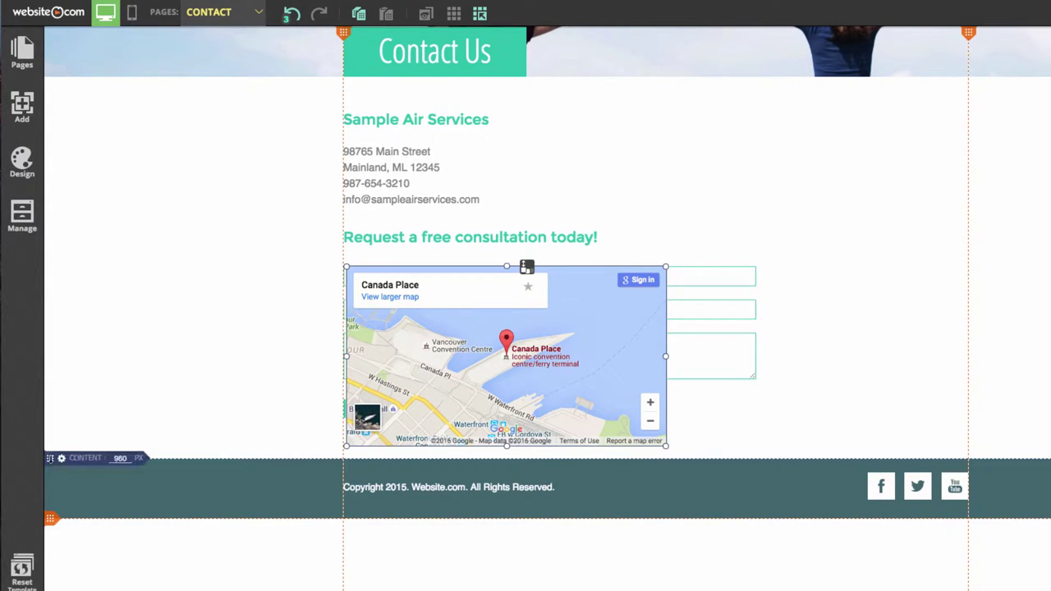
pyautogui.moveTo(50, 458); pyautogui.dragTo(62, 587)
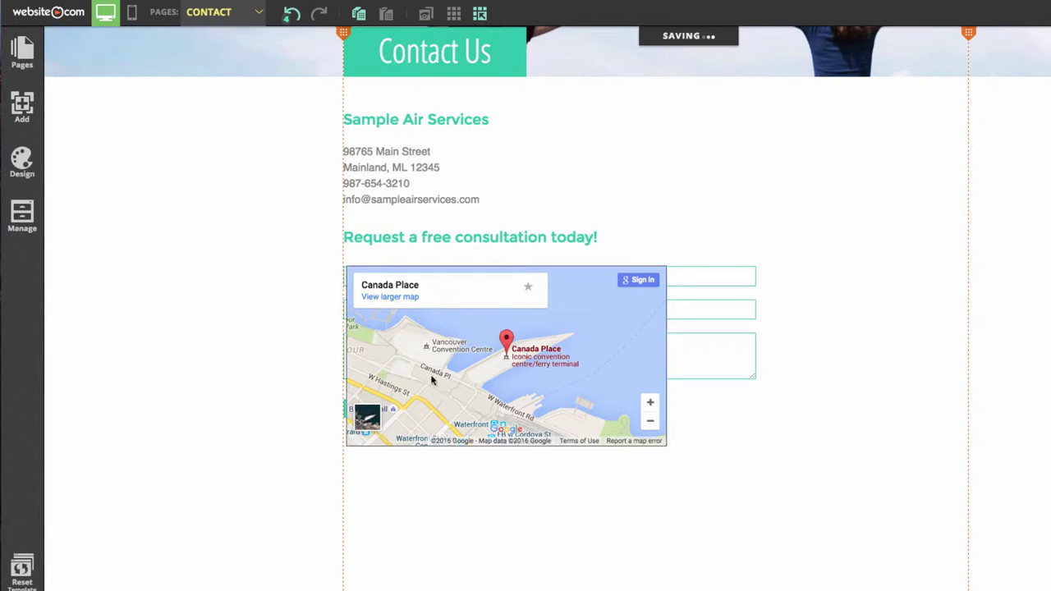
pyautogui.moveTo(474, 340); pyautogui.dragTo(468, 510)
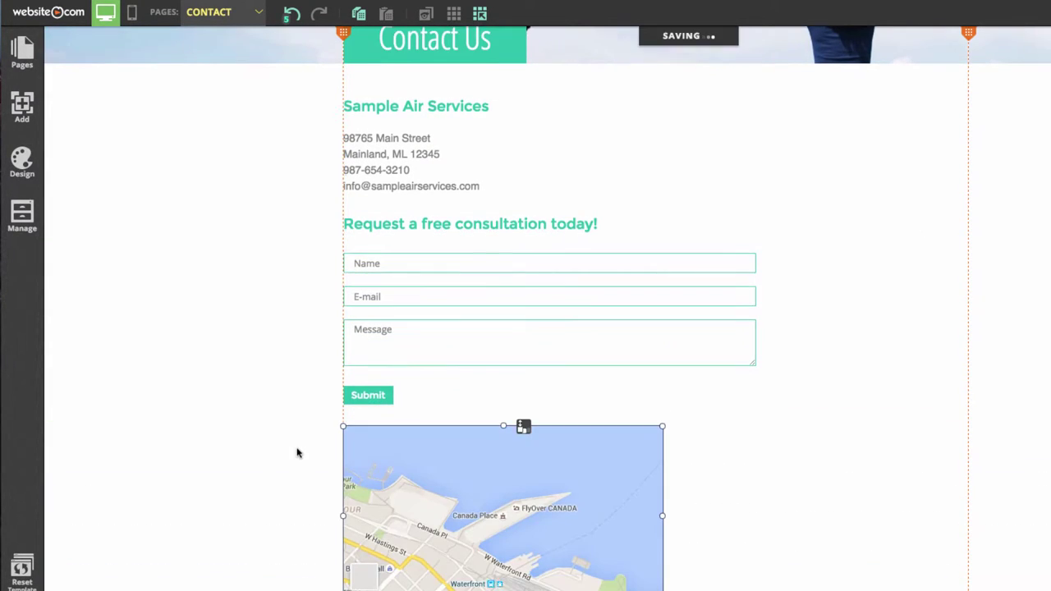
# Change the map's address in its settings from Canada Place to the new Burnaby street address.
pyautogui.click(495, 496)
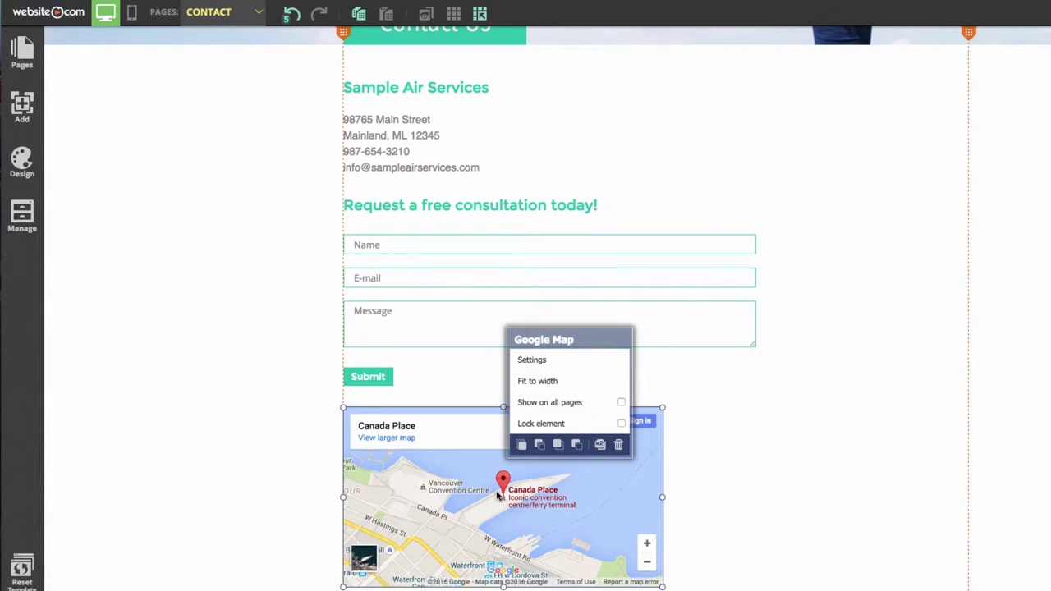
pyautogui.click(497, 495)
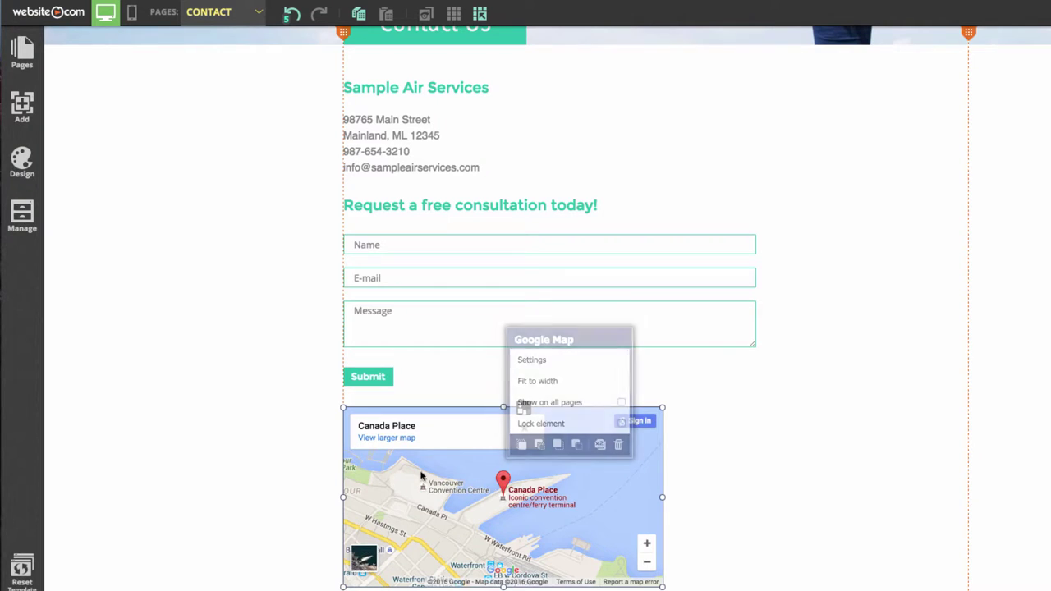
pyautogui.click(446, 476)
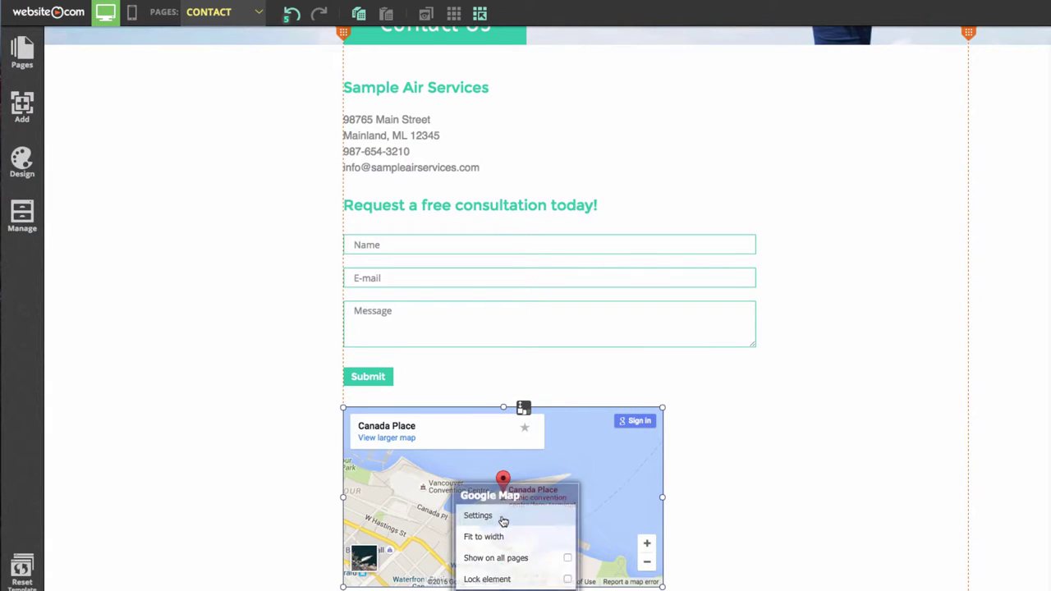
pyautogui.click(495, 517)
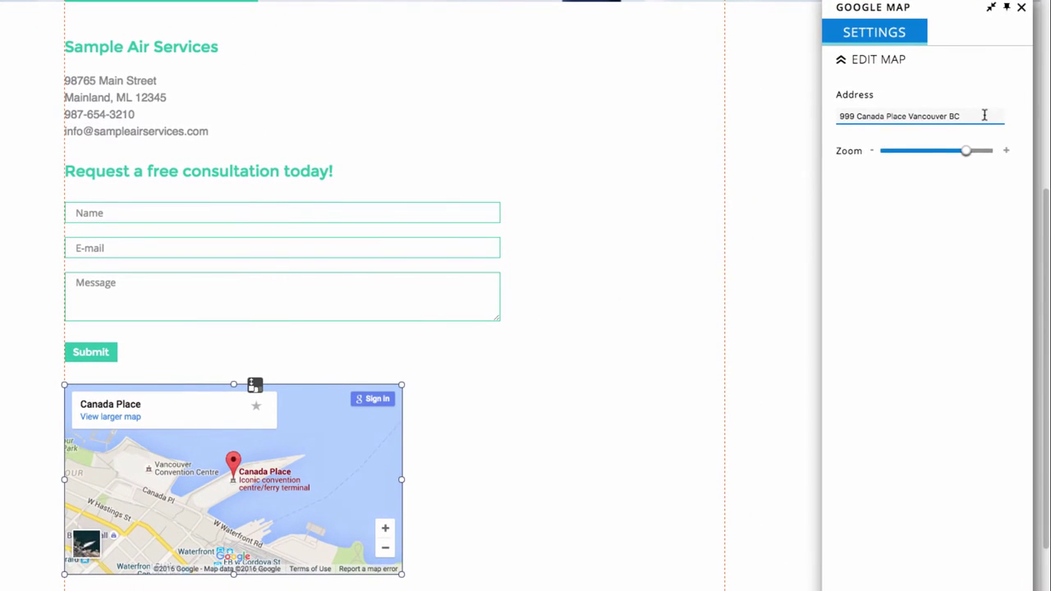
pyautogui.click(985, 115)
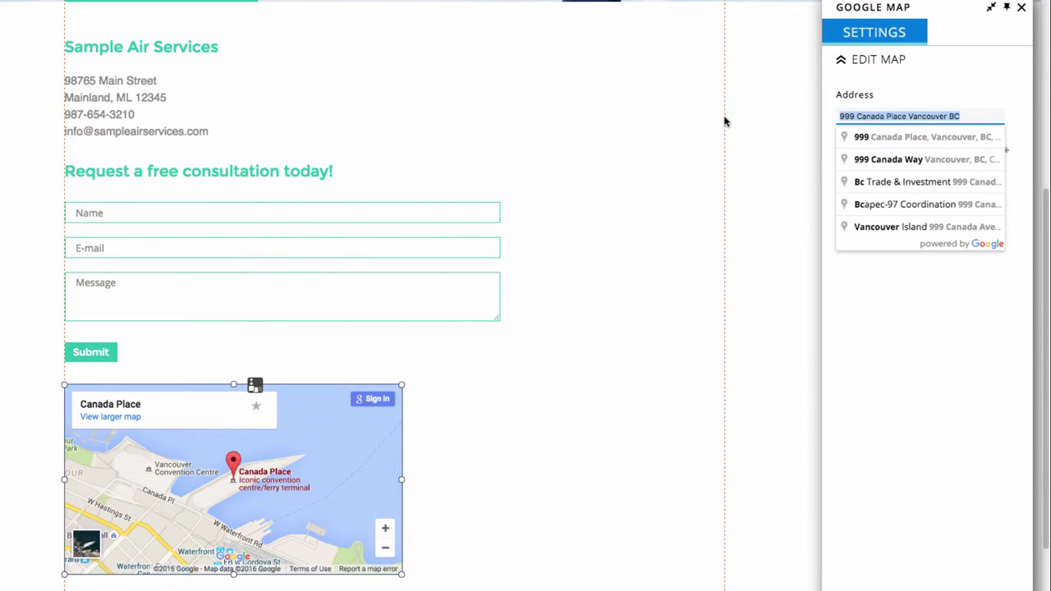
pyautogui.press('BackSpace')
pyautogui.write('3602')
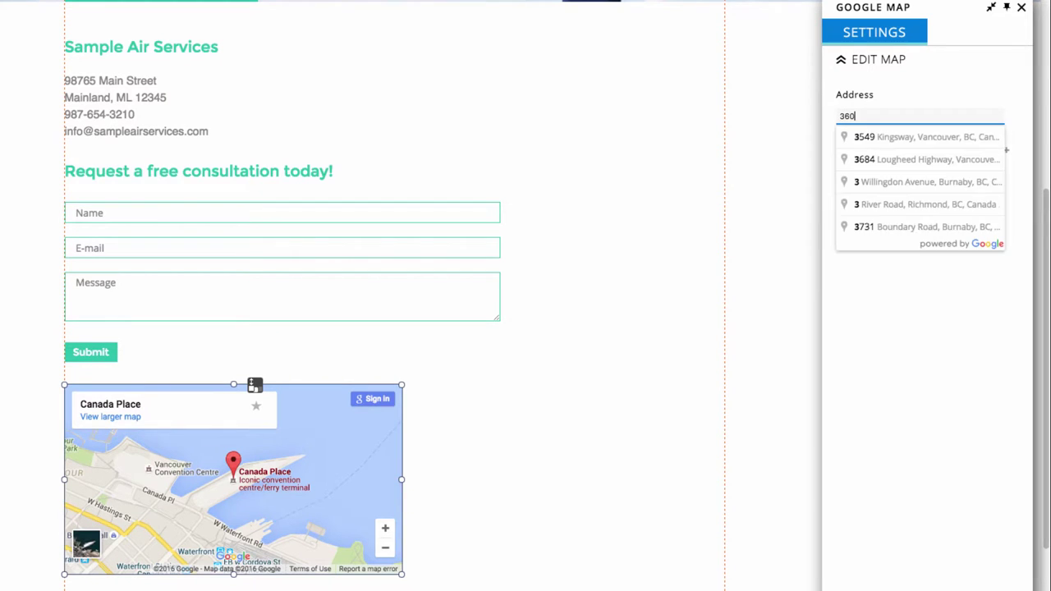
pyautogui.click(886, 137)
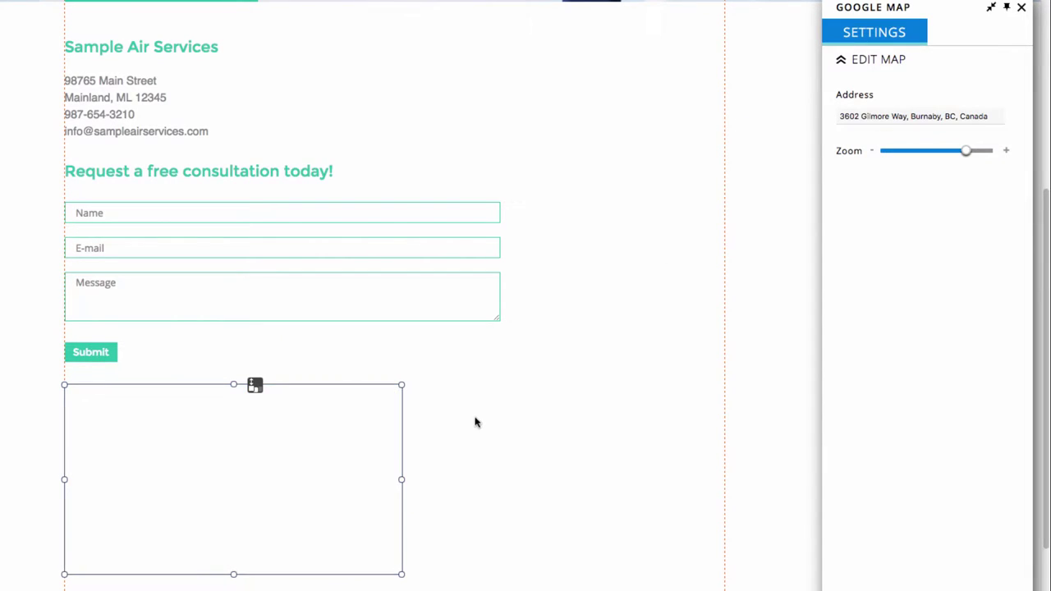
pyautogui.scroll(-1, 476, 422)
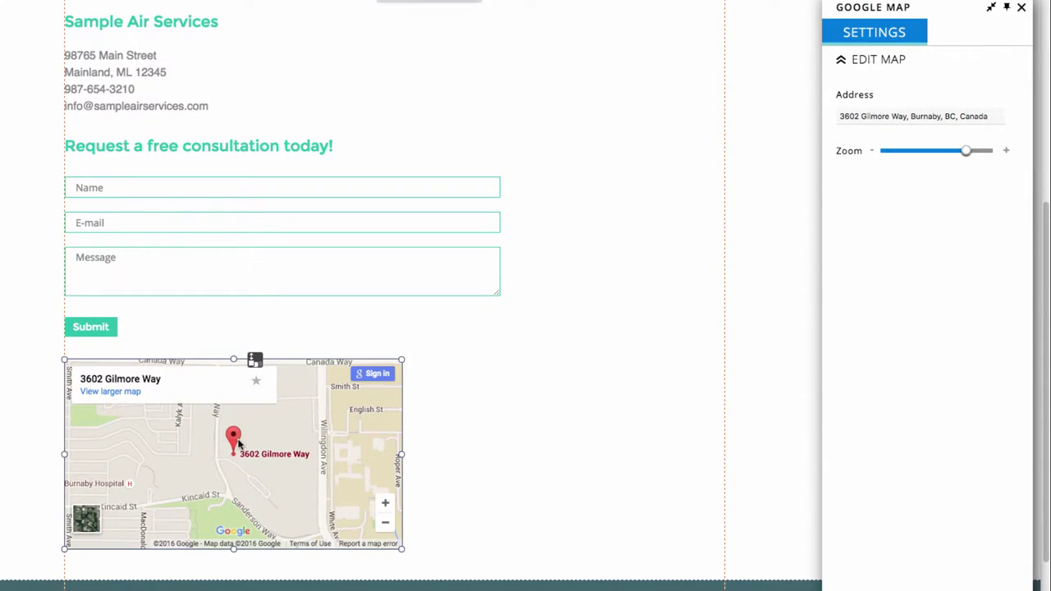
pyautogui.click(594, 401)
pyautogui.scroll(5, 580, 397)
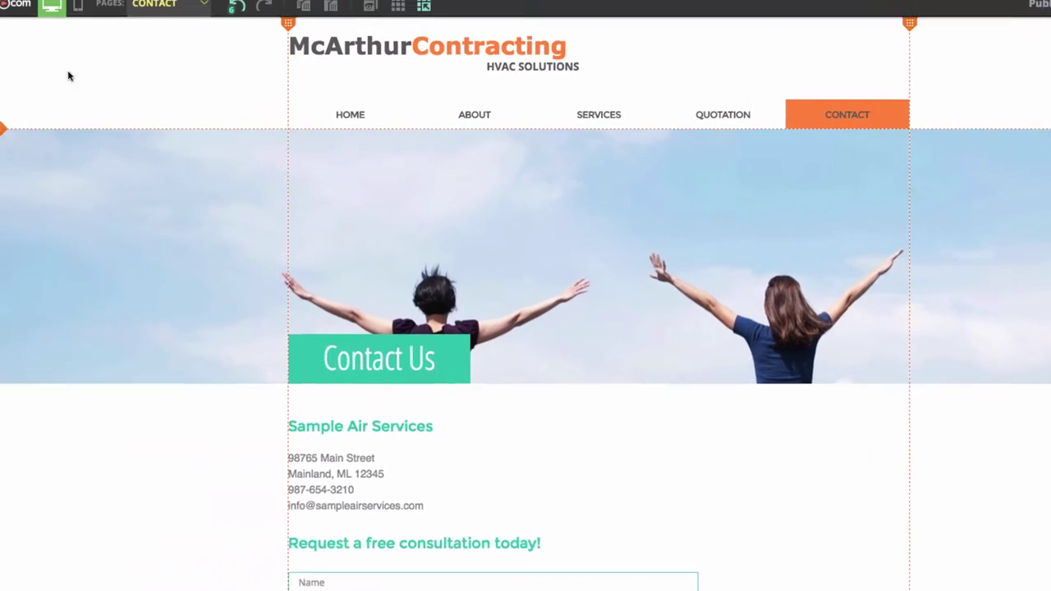
# Clone the SERVICES page and name the copy 'Testimonials'.
pyautogui.click(22, 49)
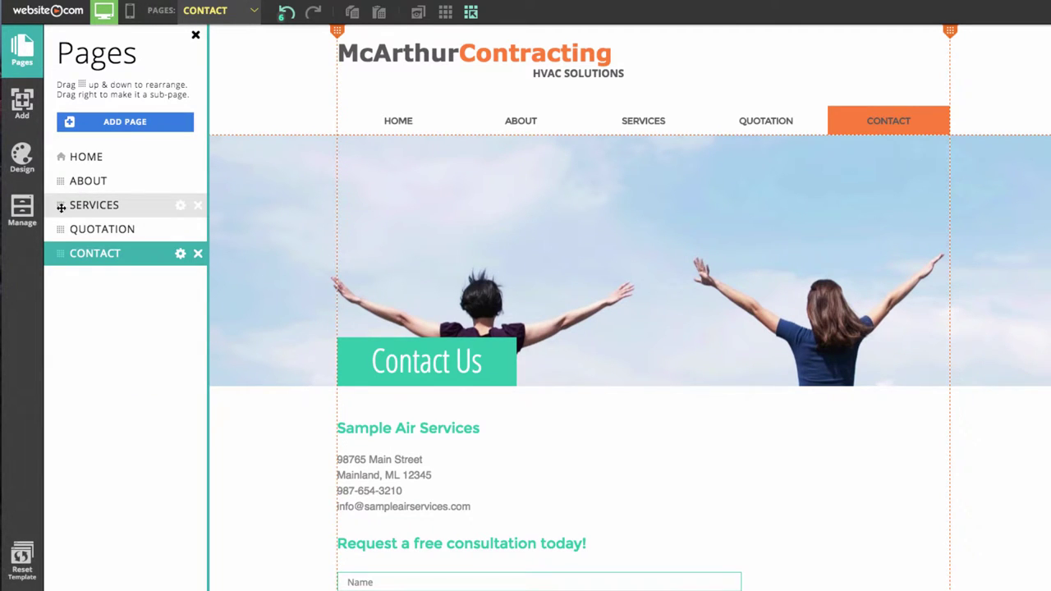
pyautogui.click(182, 209)
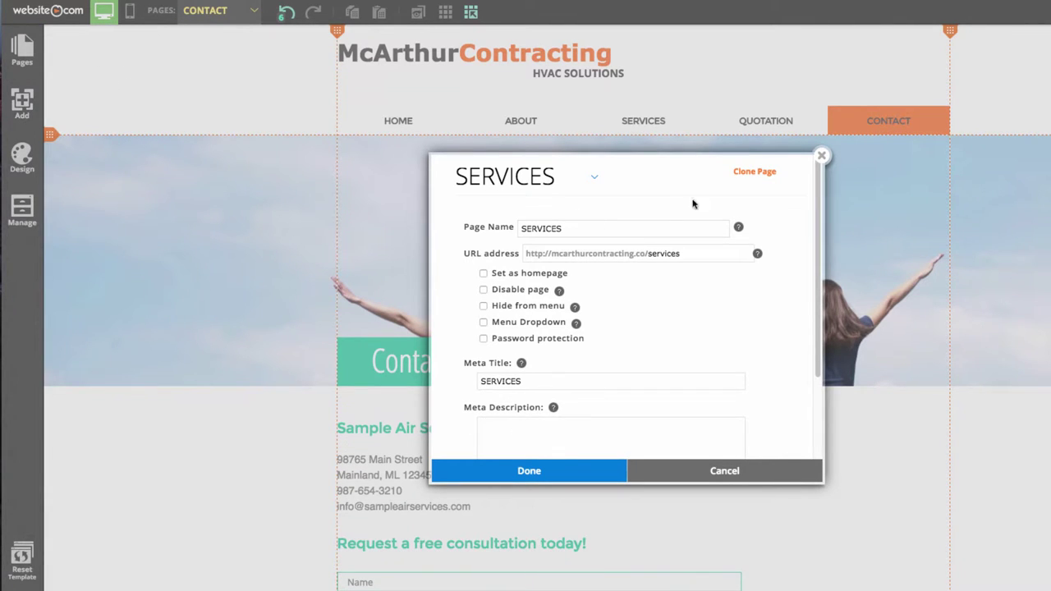
pyautogui.click(761, 175)
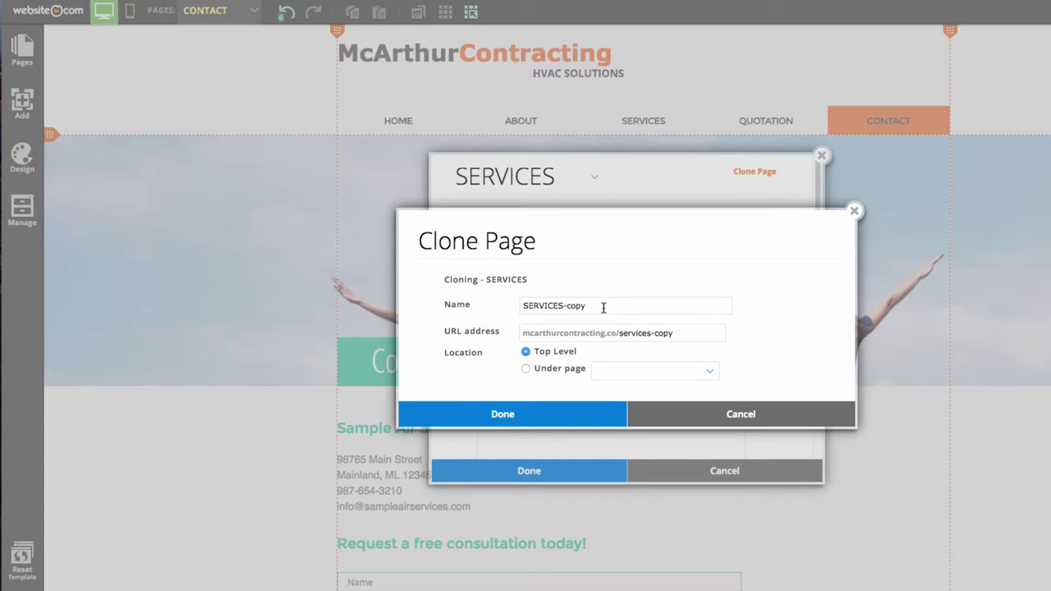
pyautogui.moveTo(604, 308); pyautogui.dragTo(493, 309)
pyautogui.press('BackSpace')
pyautogui.write('Testimonials')
pyautogui.click(556, 414)
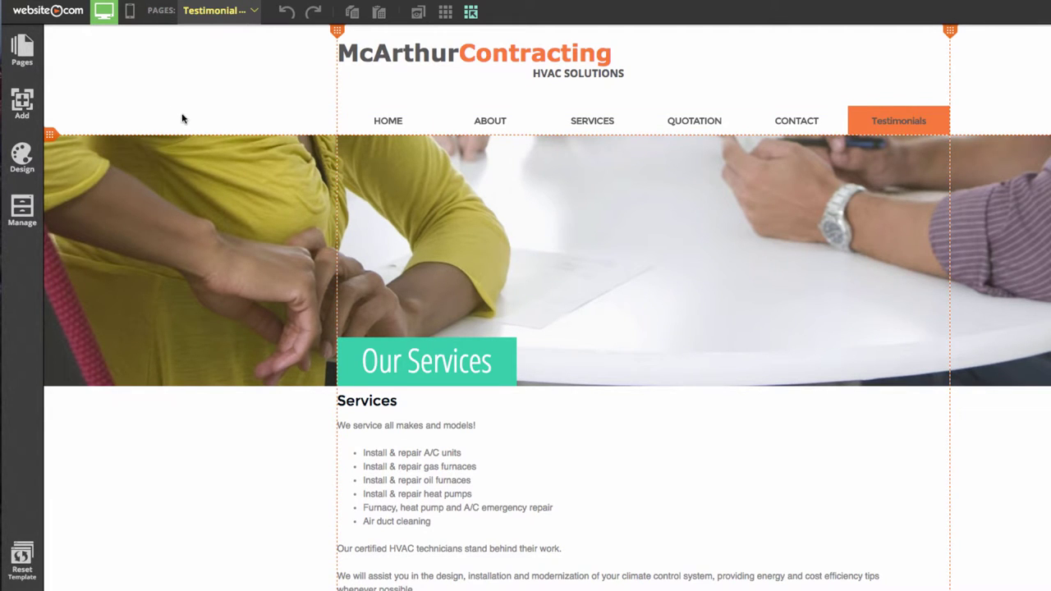
# Set the Testimonials page's name and meta title to 'TESTIMONIALS' and save.
pyautogui.click(34, 59)
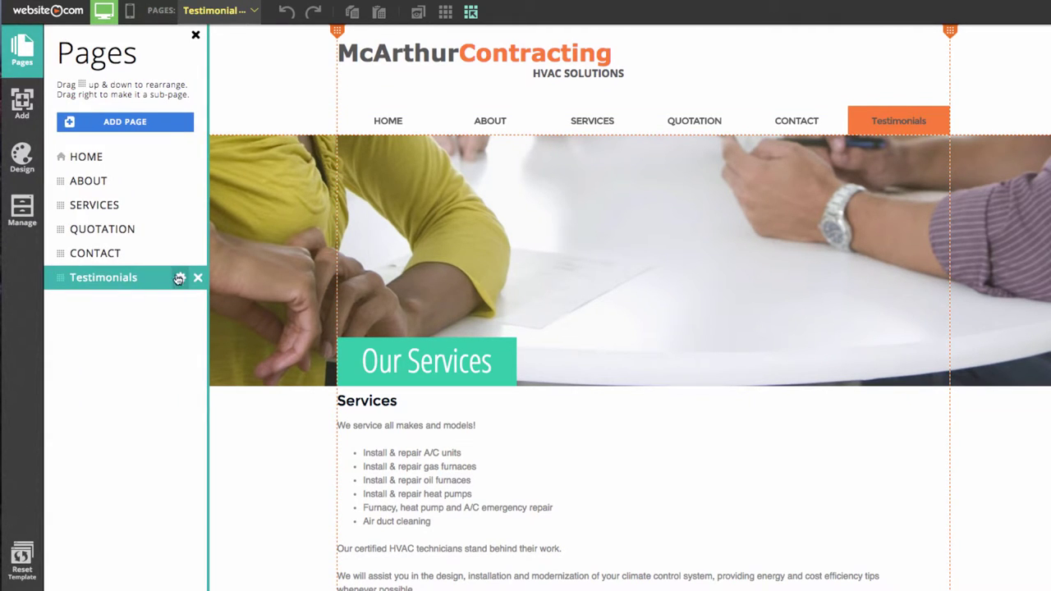
pyautogui.click(180, 277)
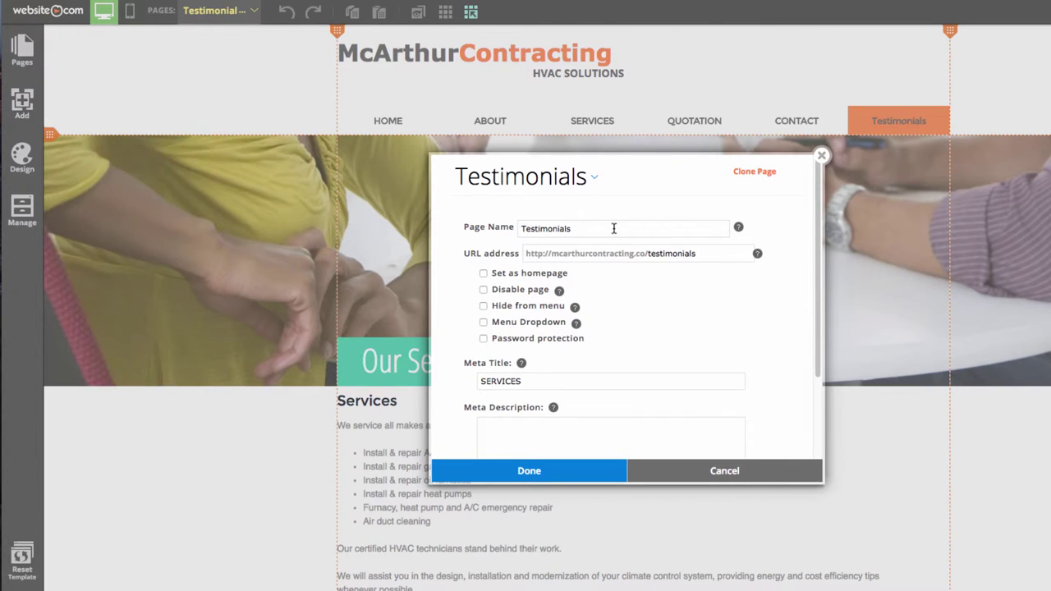
pyautogui.moveTo(603, 224); pyautogui.dragTo(494, 228)
pyautogui.scroll(-1, 545, 371)
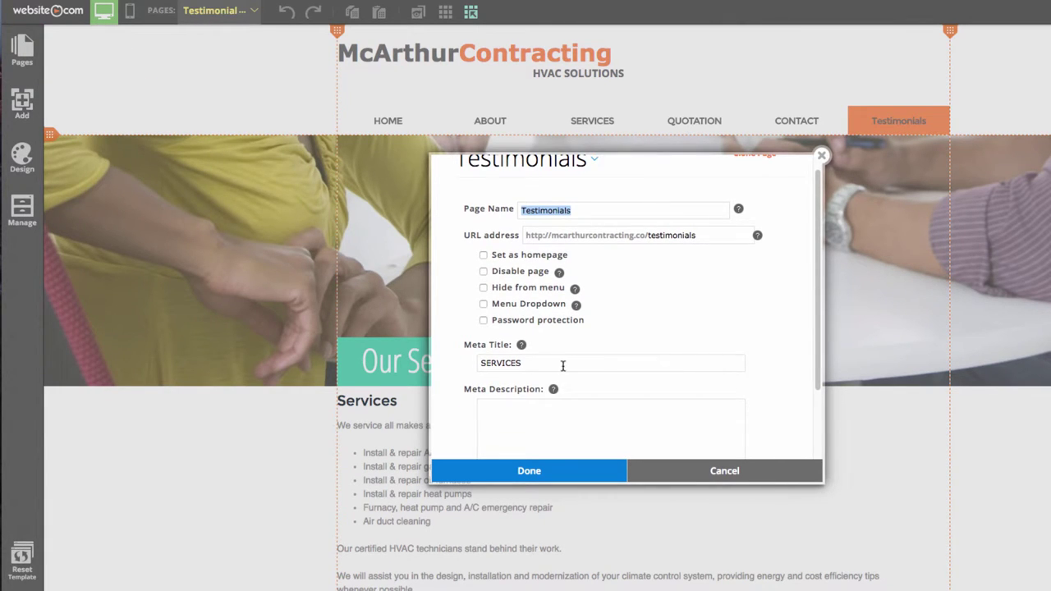
pyautogui.moveTo(563, 365); pyautogui.dragTo(475, 366)
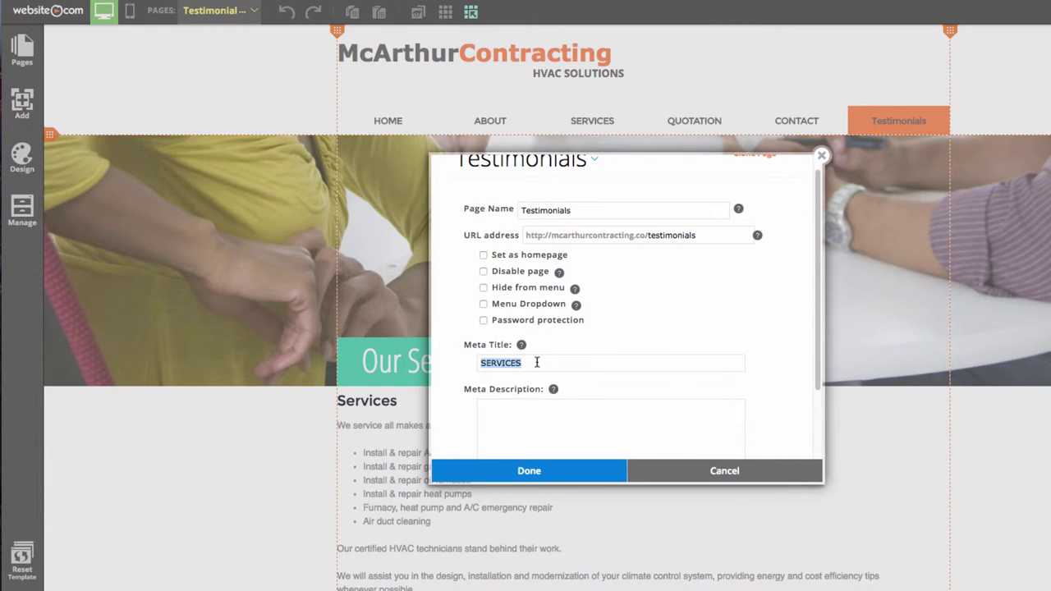
pyautogui.write('TESTIMONI')
pyautogui.doubleClick(546, 210)
pyautogui.write('TESTIMONIALS')
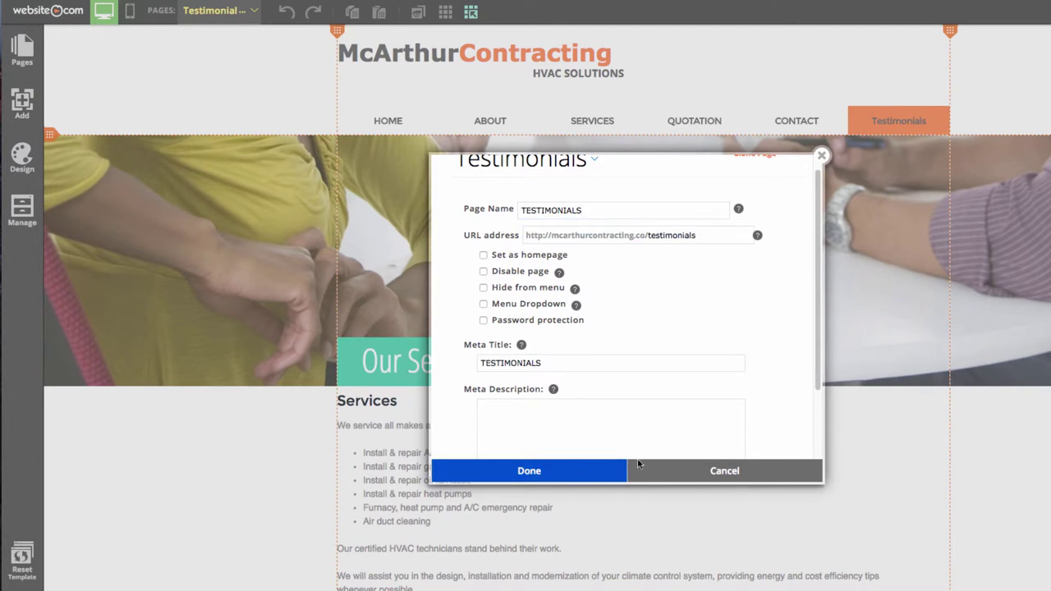
pyautogui.click(639, 464)
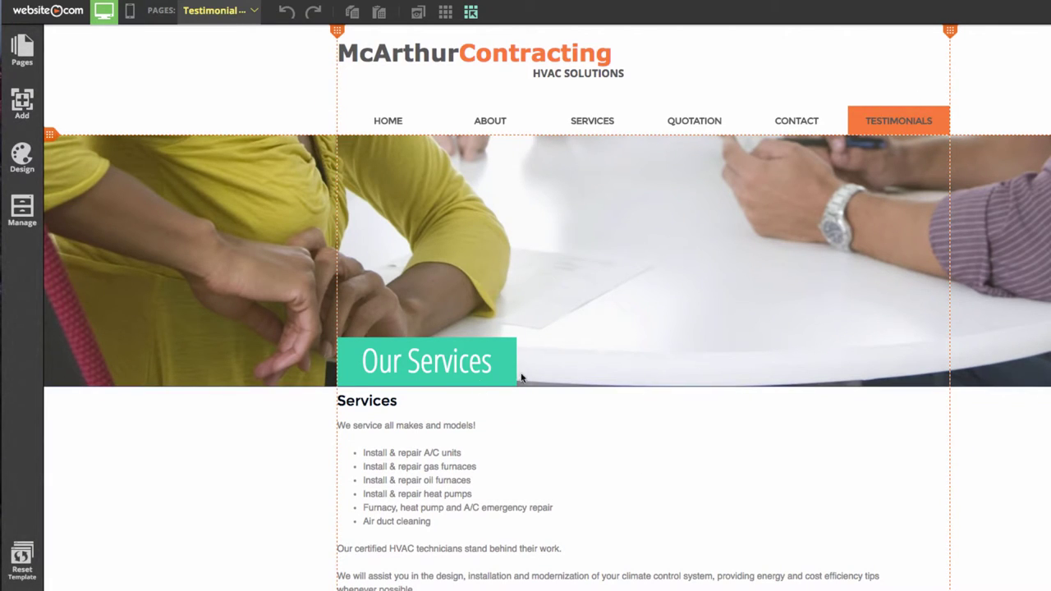
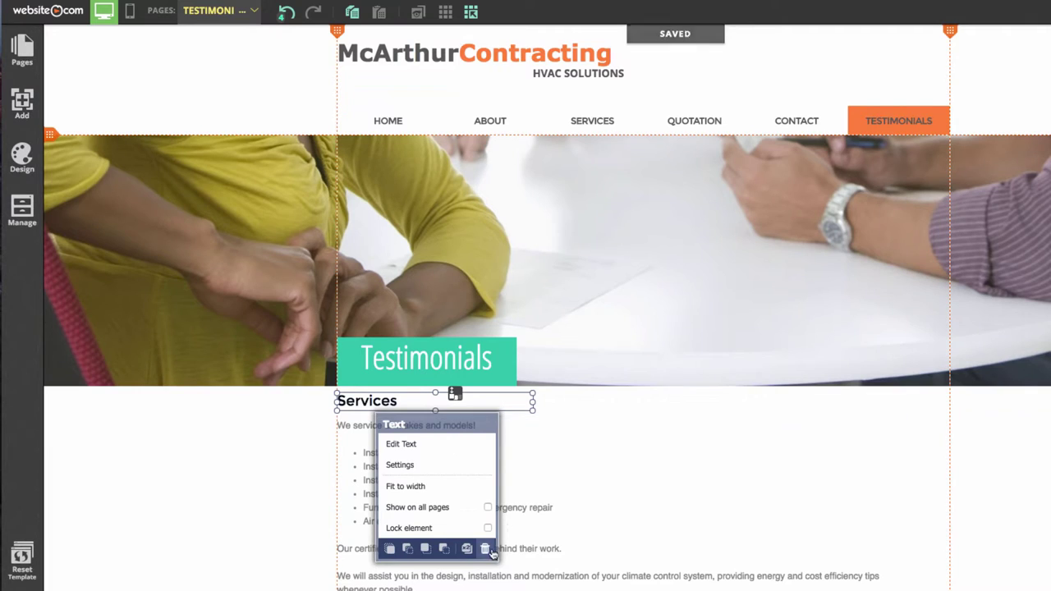
# Delete the Services heading from the Testimonials page.
pyautogui.click(485, 549)
pyautogui.click(566, 355)
pyautogui.scroll(-1, 575, 413)
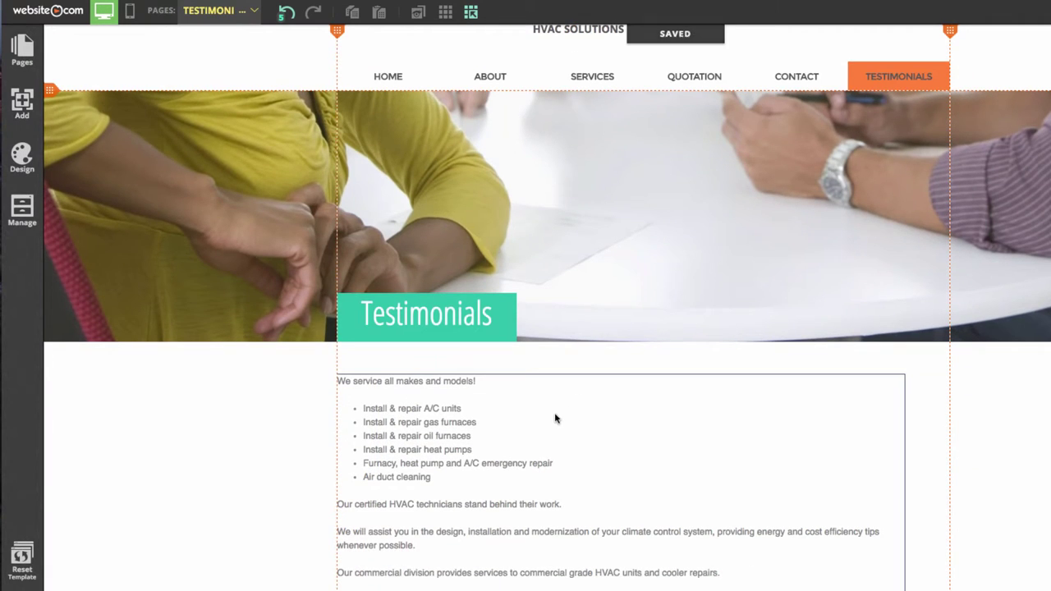
pyautogui.scroll(-5, 556, 418)
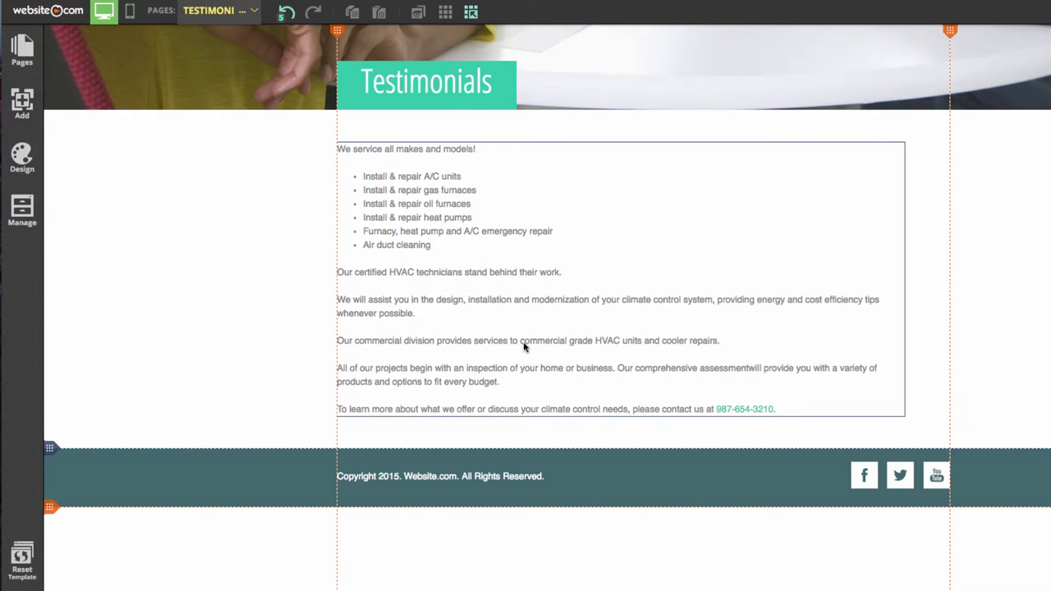
# Replace the body text with the four copied customer testimonial quotes.
pyautogui.click(488, 258)
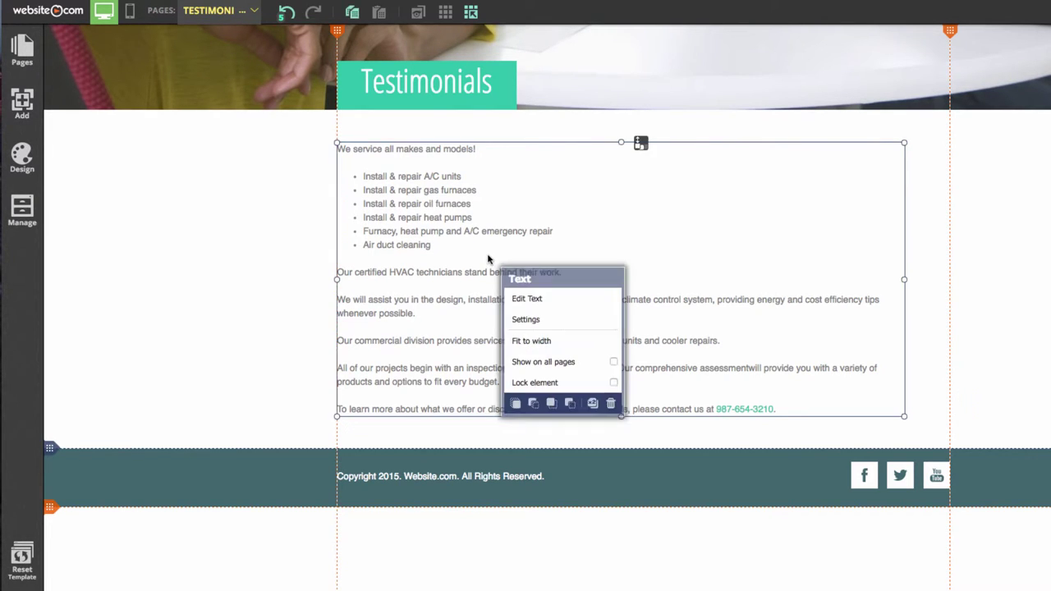
pyautogui.click(534, 298)
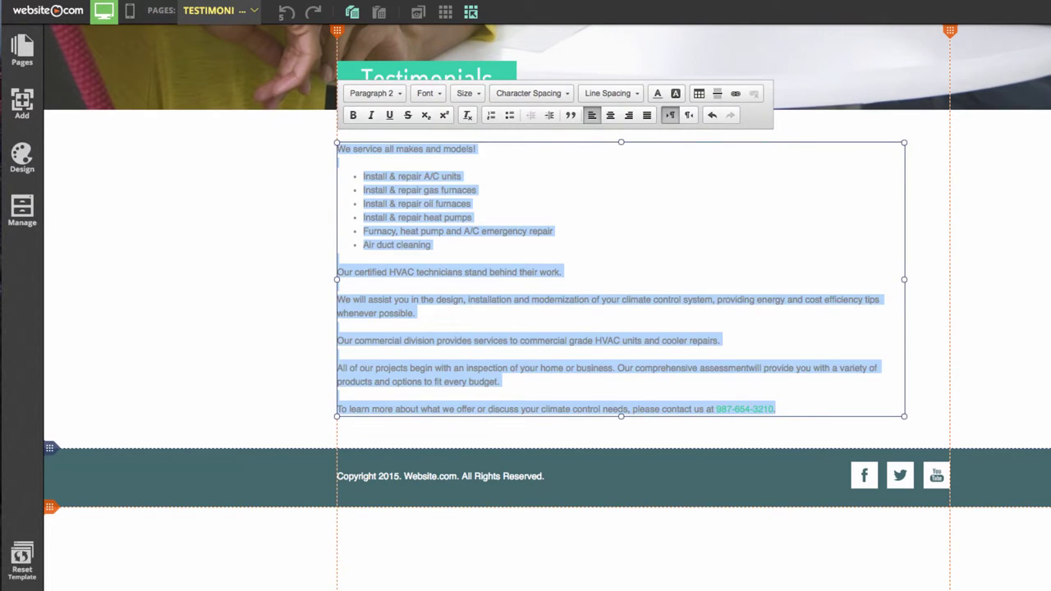
pyautogui.press('super+Tab')
pyautogui.press('super+c')
pyautogui.press('super+Tab')
pyautogui.press('super+v')
pyautogui.click(194, 488)
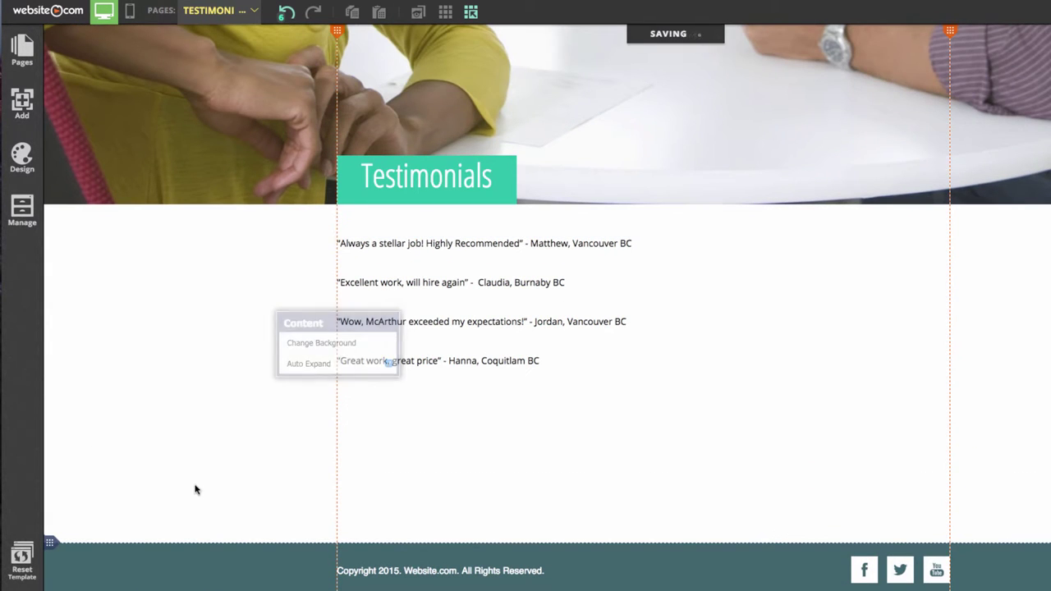
# Drag the footer divider up to shorten the content section.
pyautogui.scroll(1, 203, 480)
pyautogui.moveTo(54, 564)
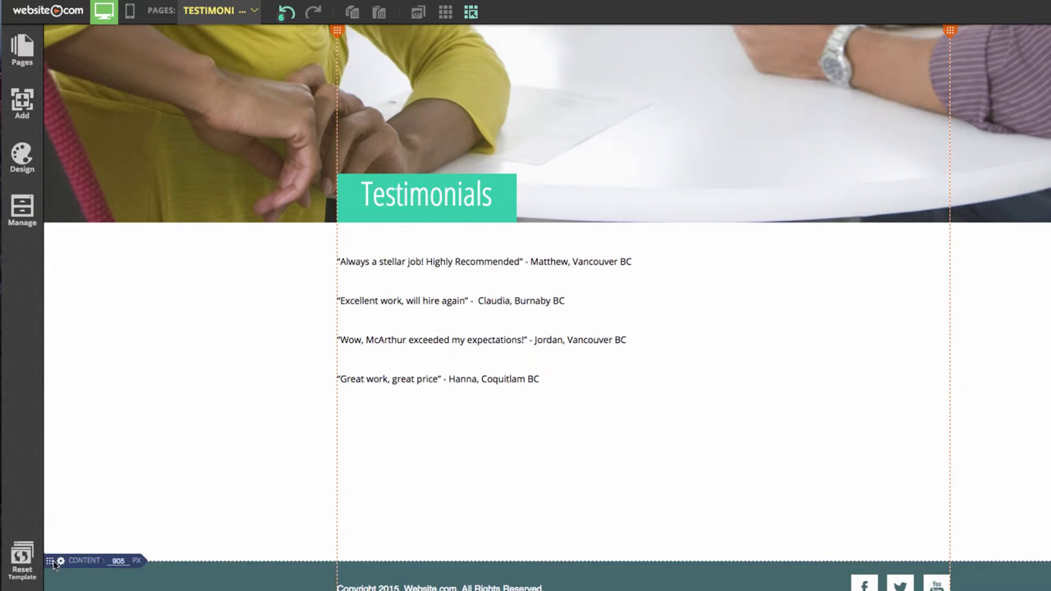
pyautogui.moveTo(49, 563); pyautogui.dragTo(58, 511)
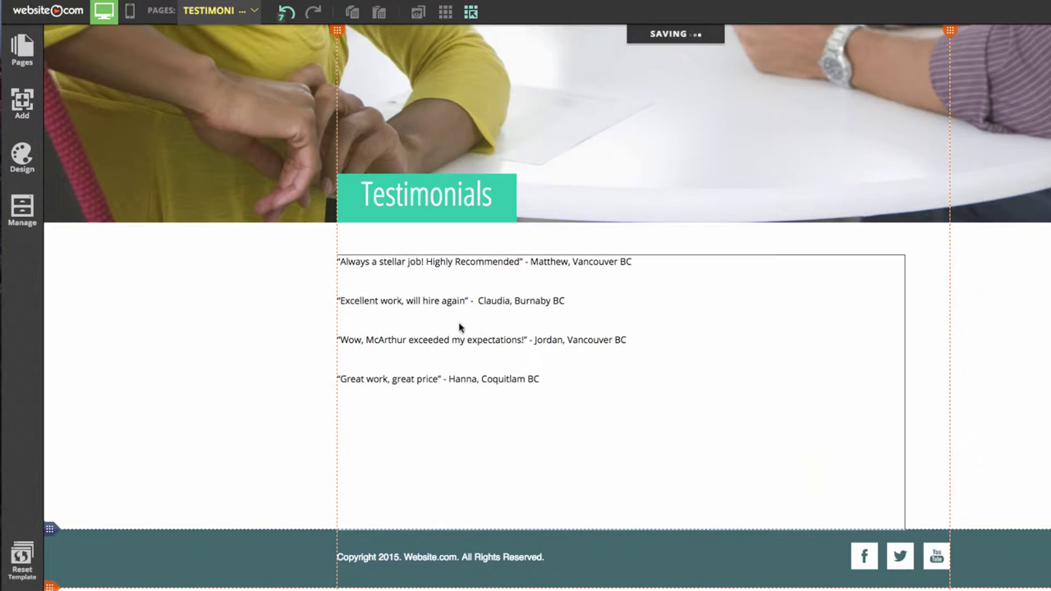
# Apply the Title 1 font style to all four testimonial quotes.
pyautogui.click(464, 308)
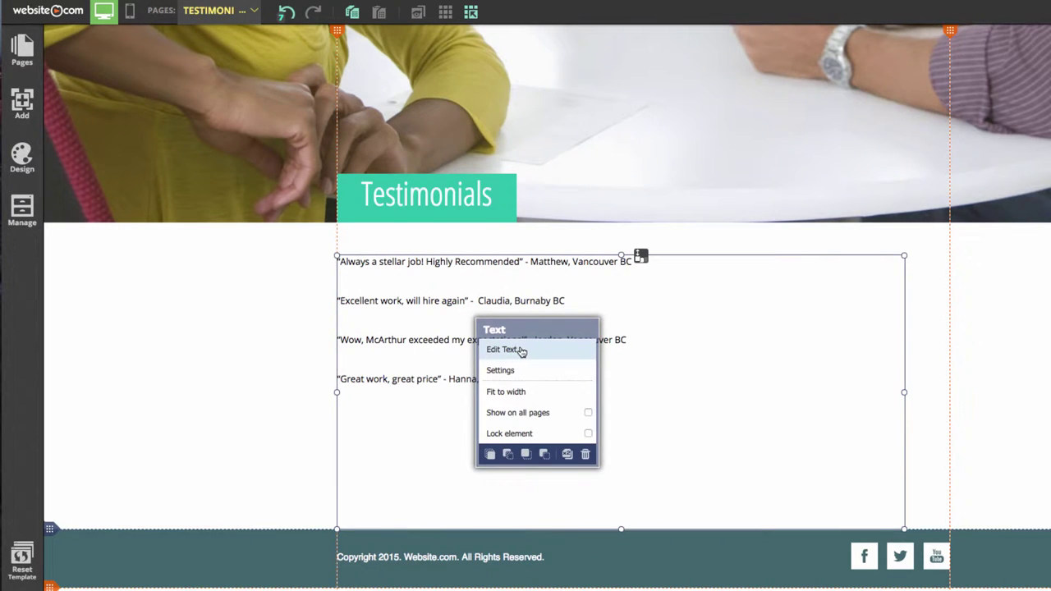
pyautogui.click(439, 335)
pyautogui.click(531, 377)
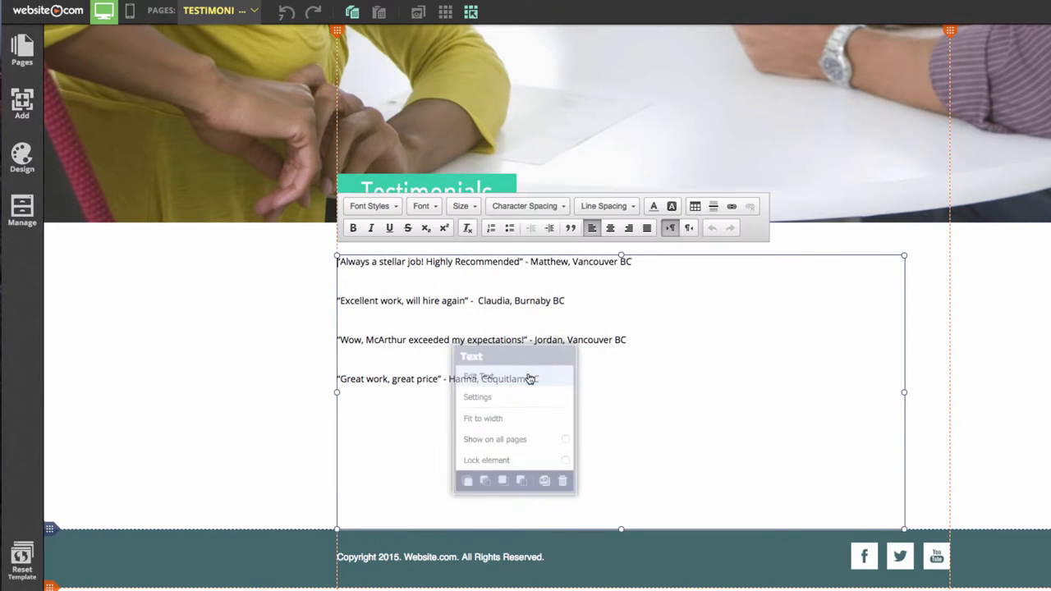
pyautogui.moveTo(549, 377); pyautogui.dragTo(328, 234)
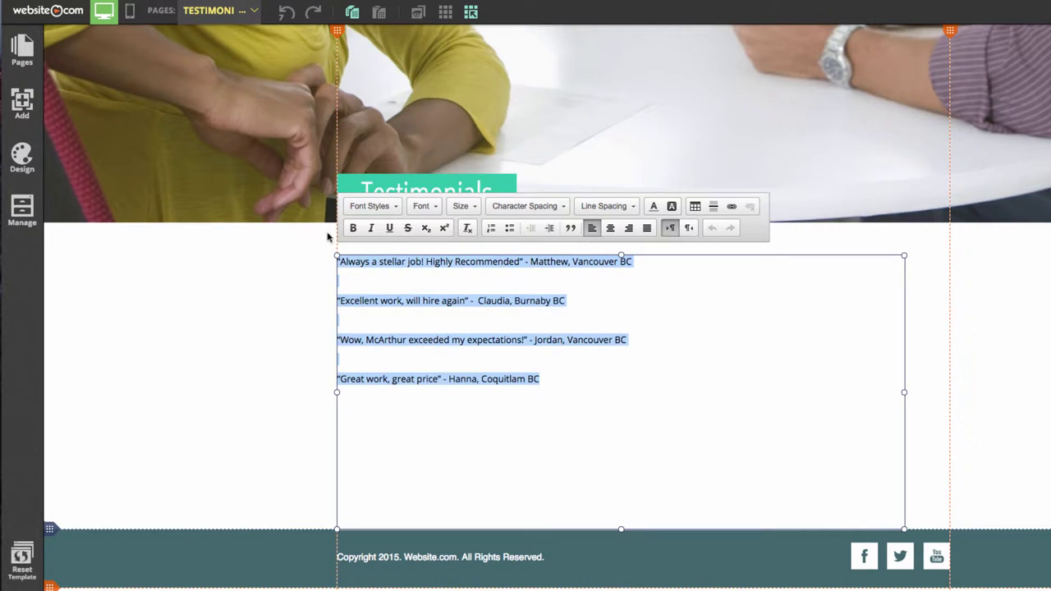
pyautogui.click(383, 209)
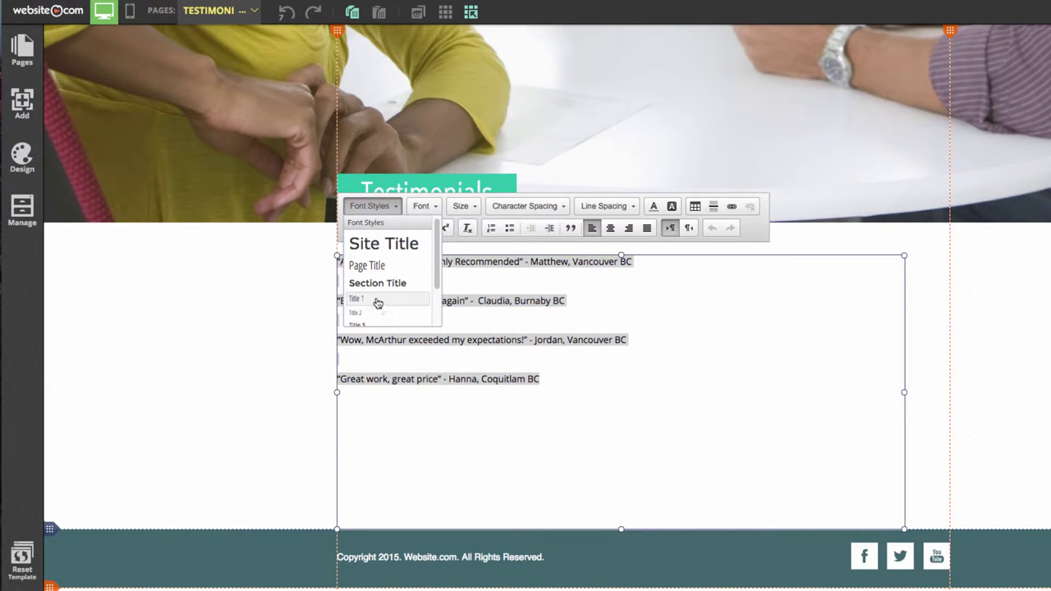
pyautogui.click(377, 300)
pyautogui.scroll(-2, 370, 308)
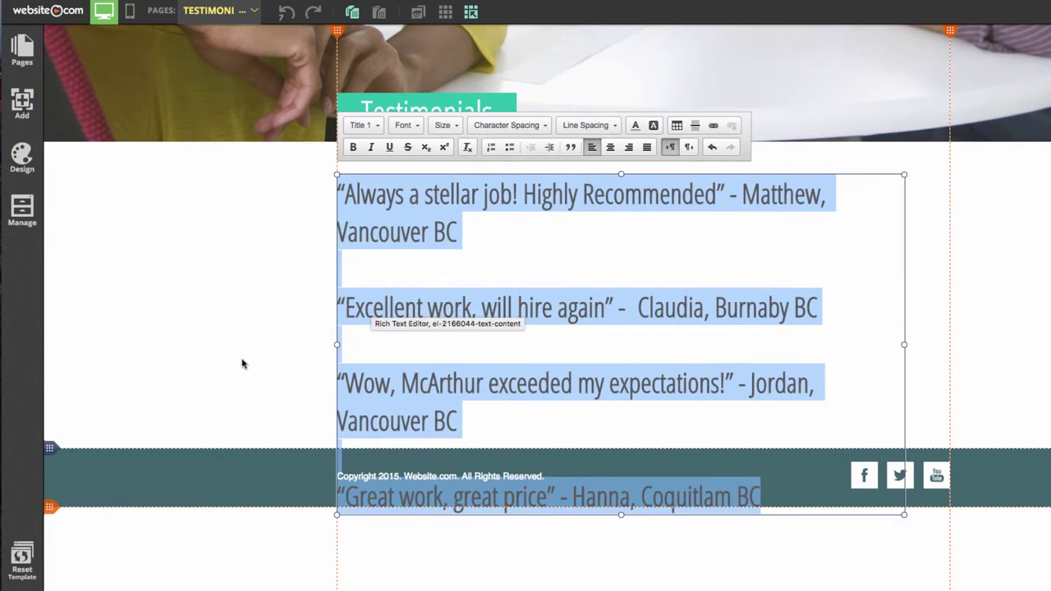
pyautogui.press('Escape')
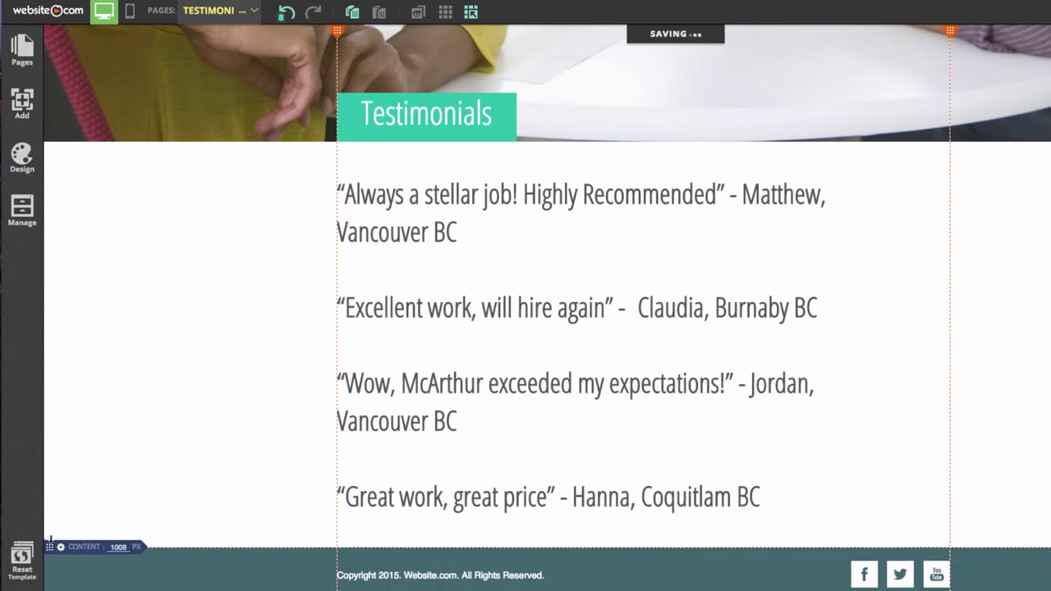
pyautogui.rightClick(207, 332)
pyautogui.scroll(5, 204, 325)
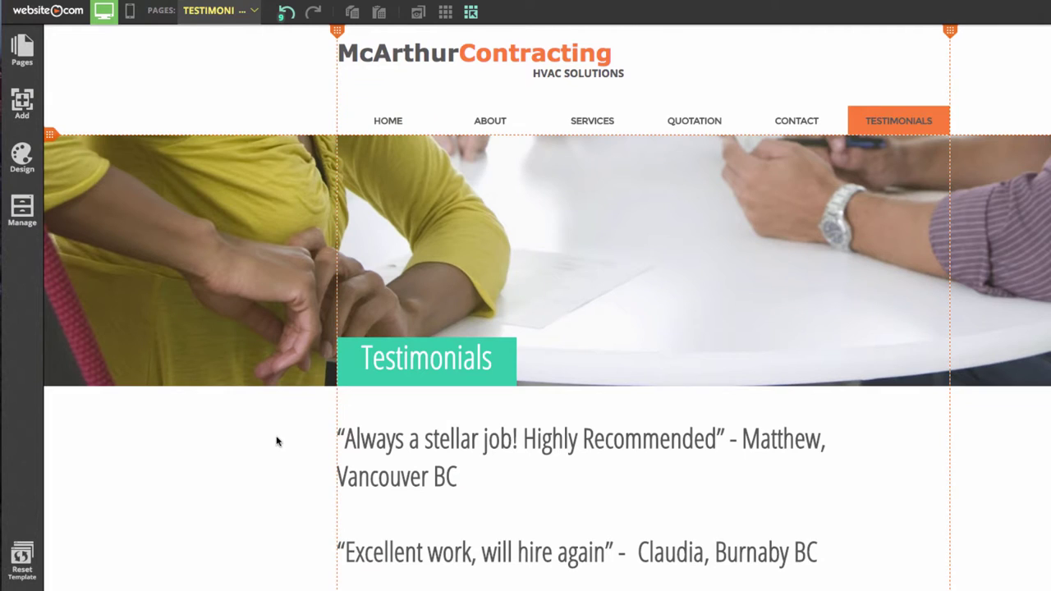
pyautogui.click(276, 219)
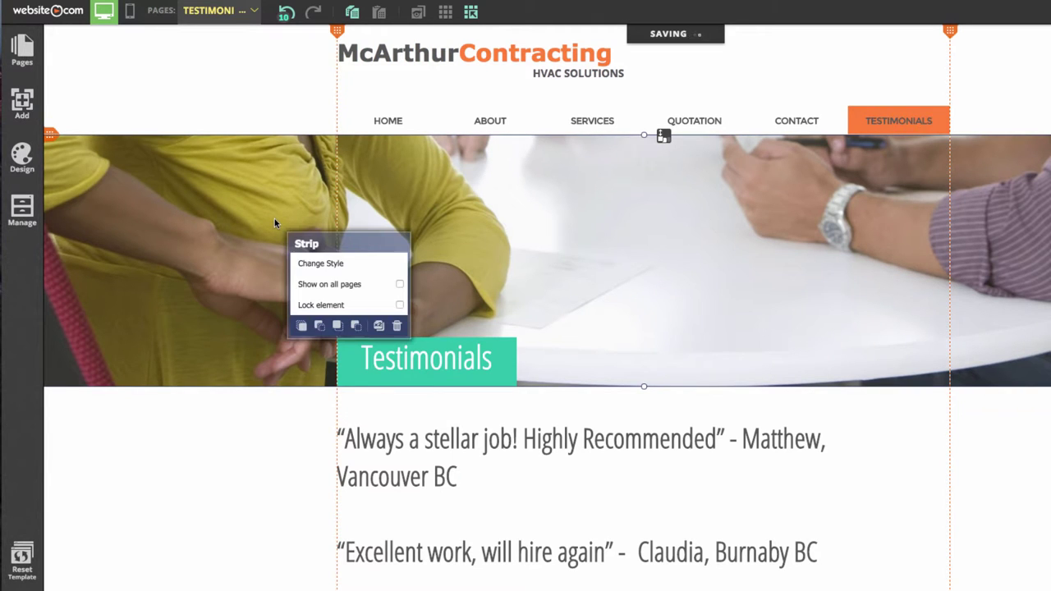
pyautogui.click(337, 263)
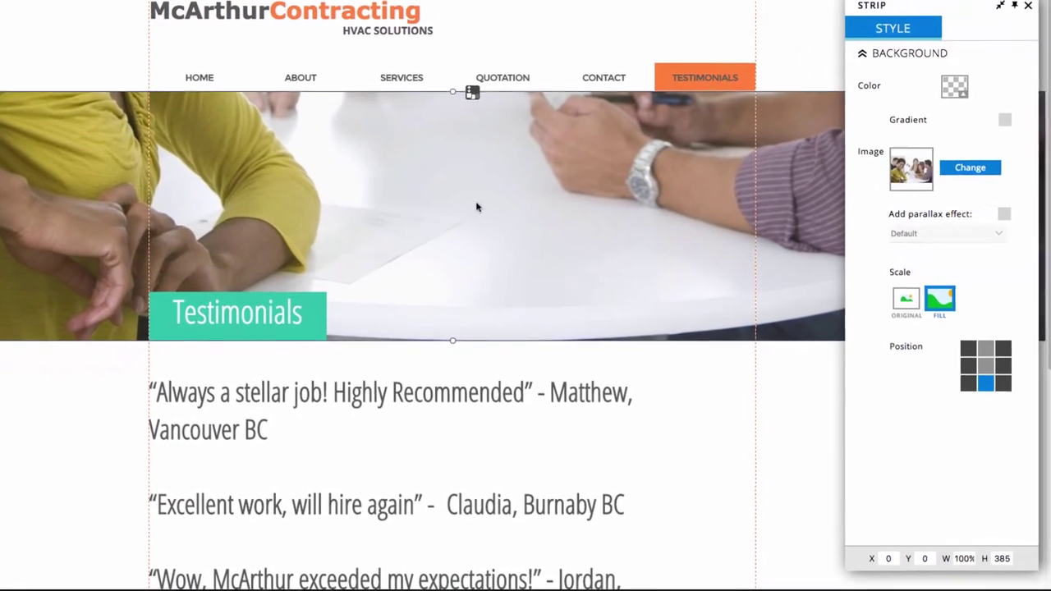
pyautogui.click(962, 171)
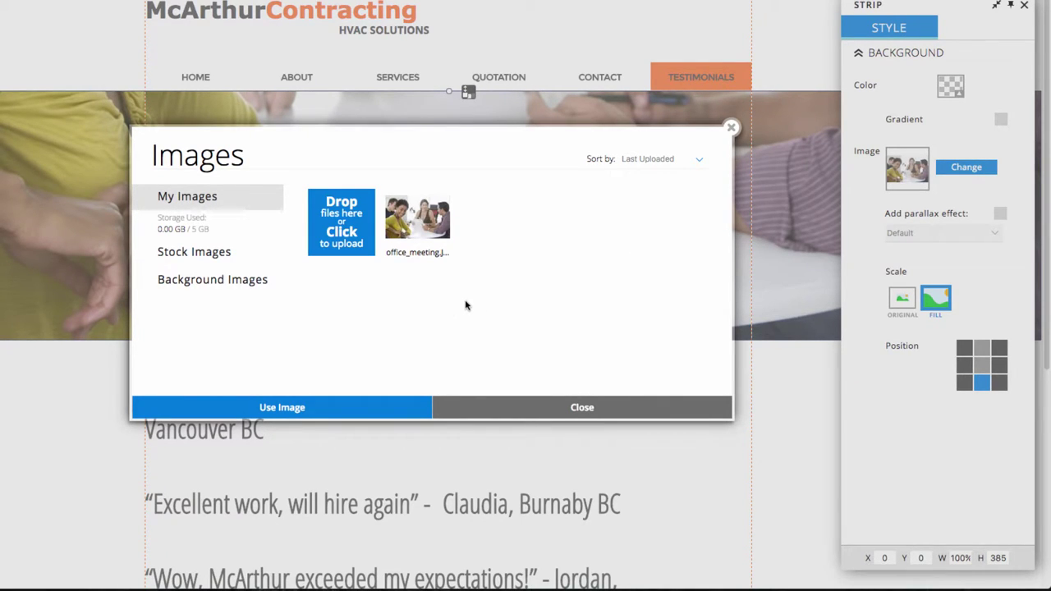
pyautogui.click(218, 253)
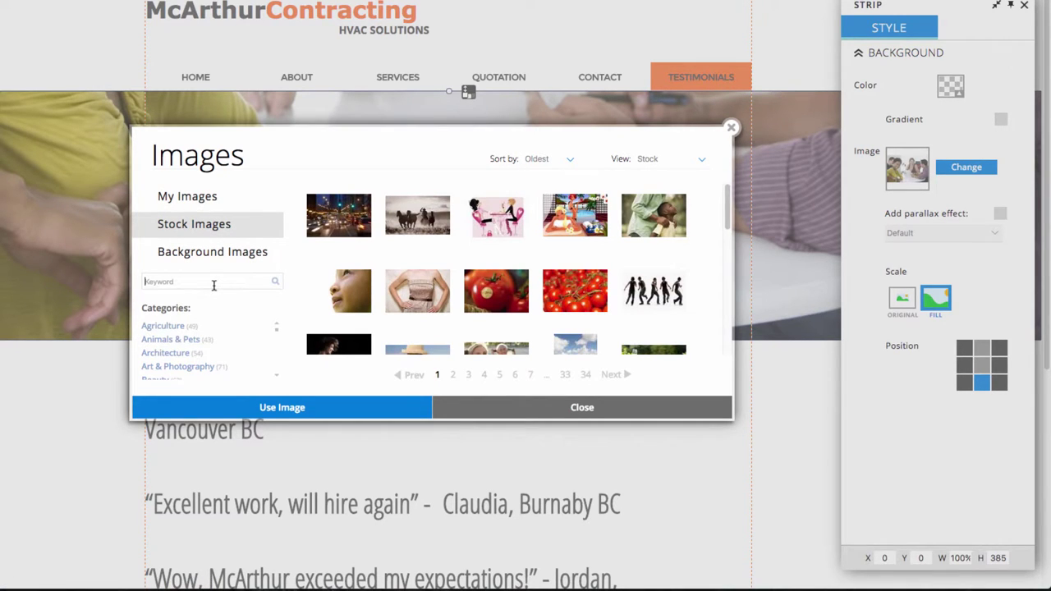
pyautogui.press('Return')
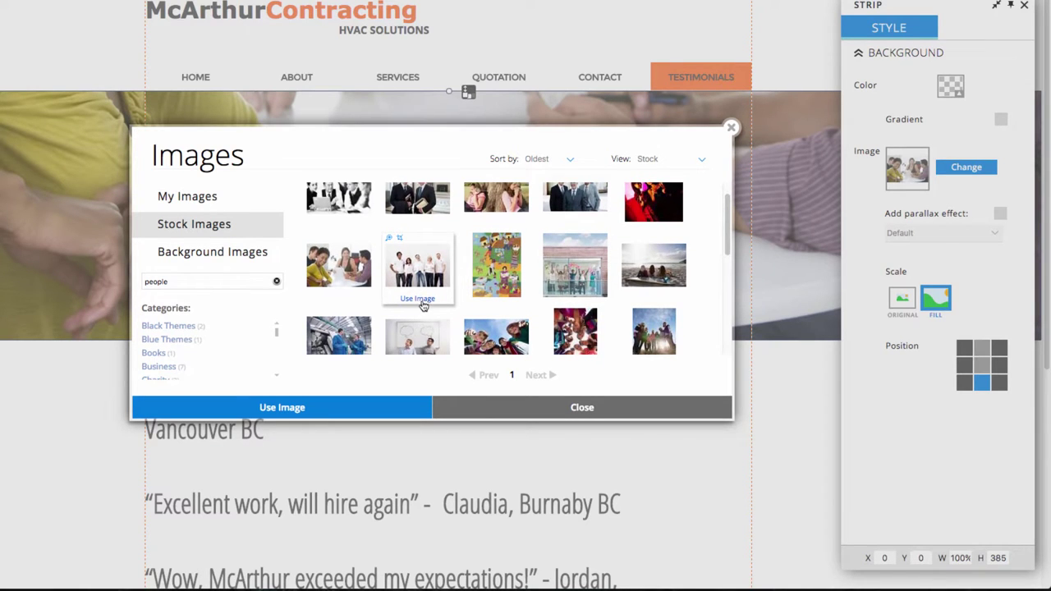
pyautogui.scroll(-3, 419, 304)
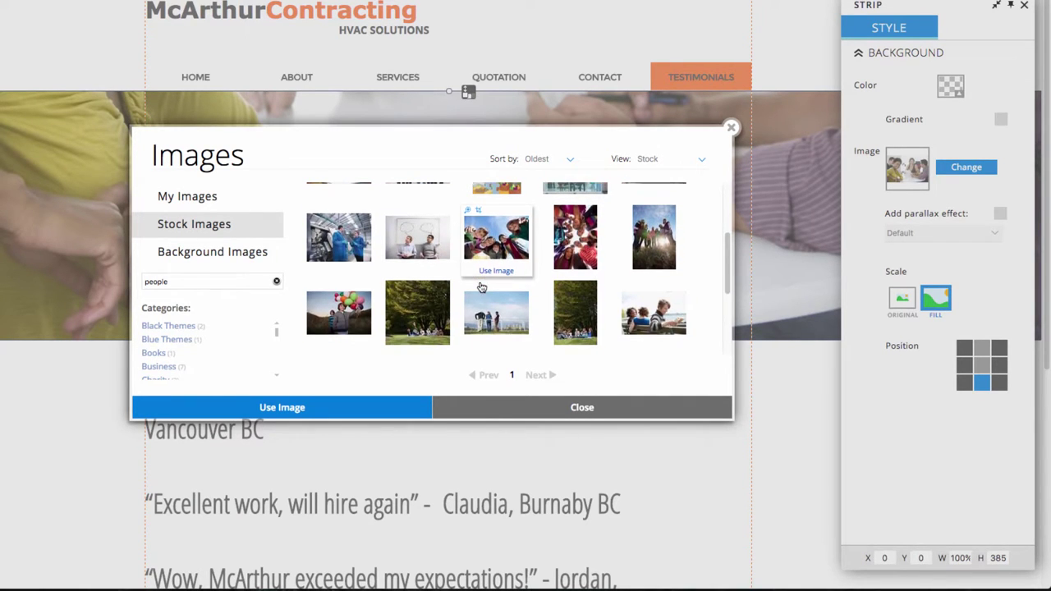
pyautogui.click(417, 270)
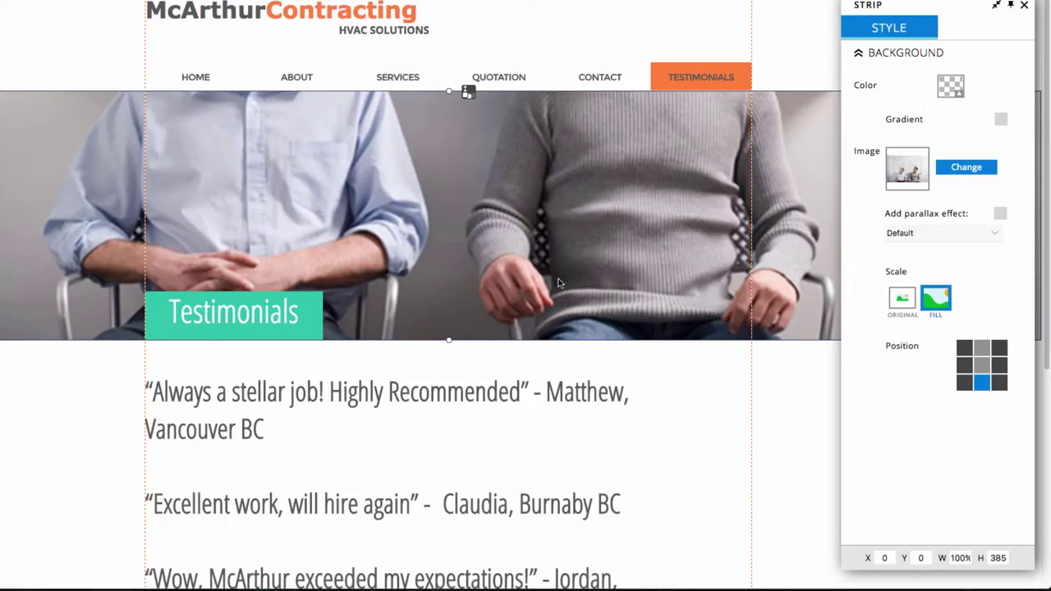
pyautogui.click(983, 350)
pyautogui.click(981, 366)
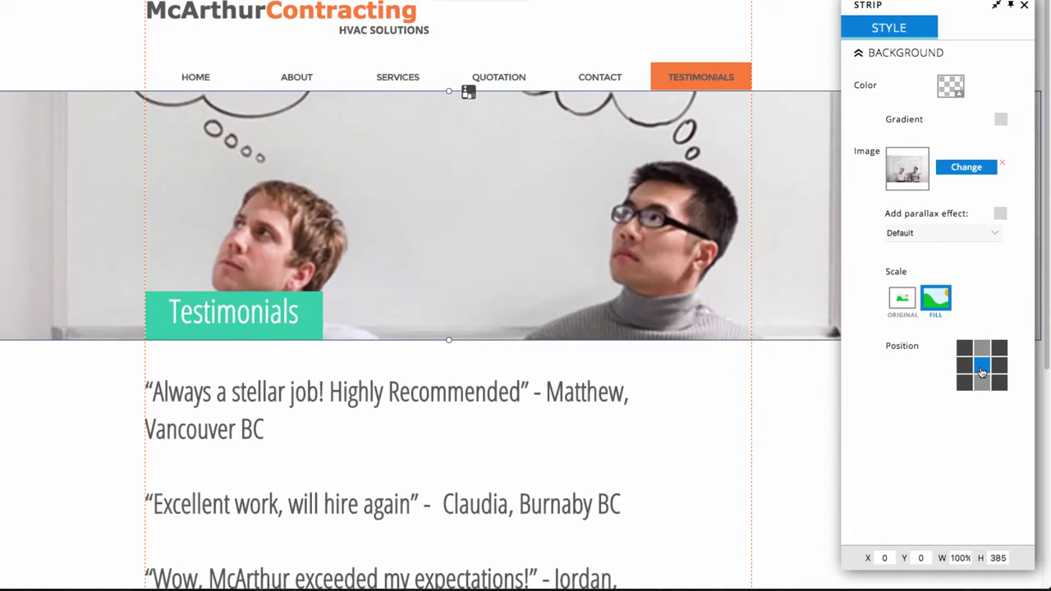
pyautogui.click(24, 392)
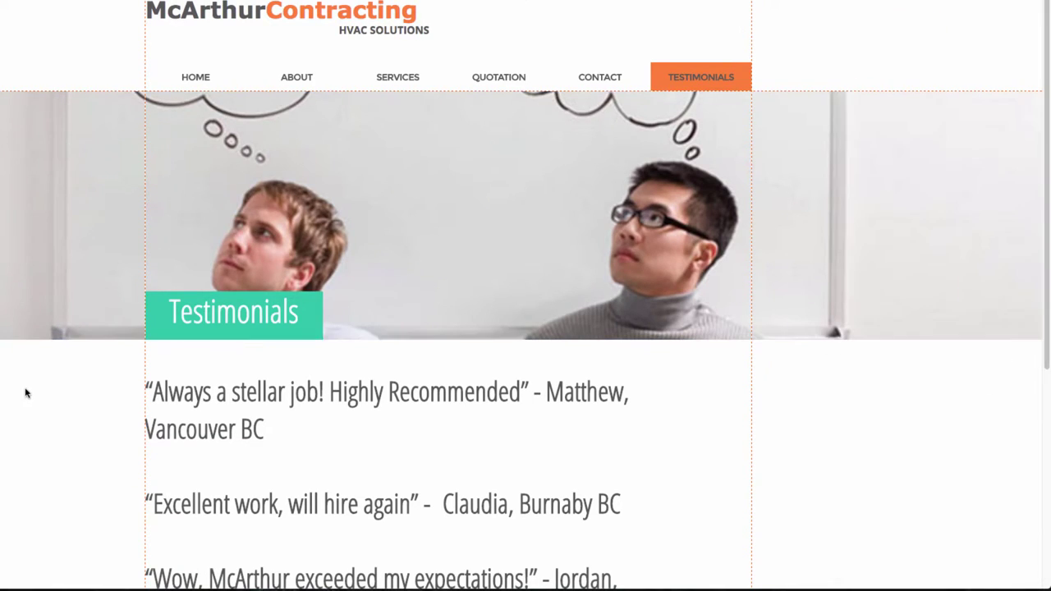
pyautogui.scroll(-2, 391, 255)
pyautogui.scroll(-2, 393, 269)
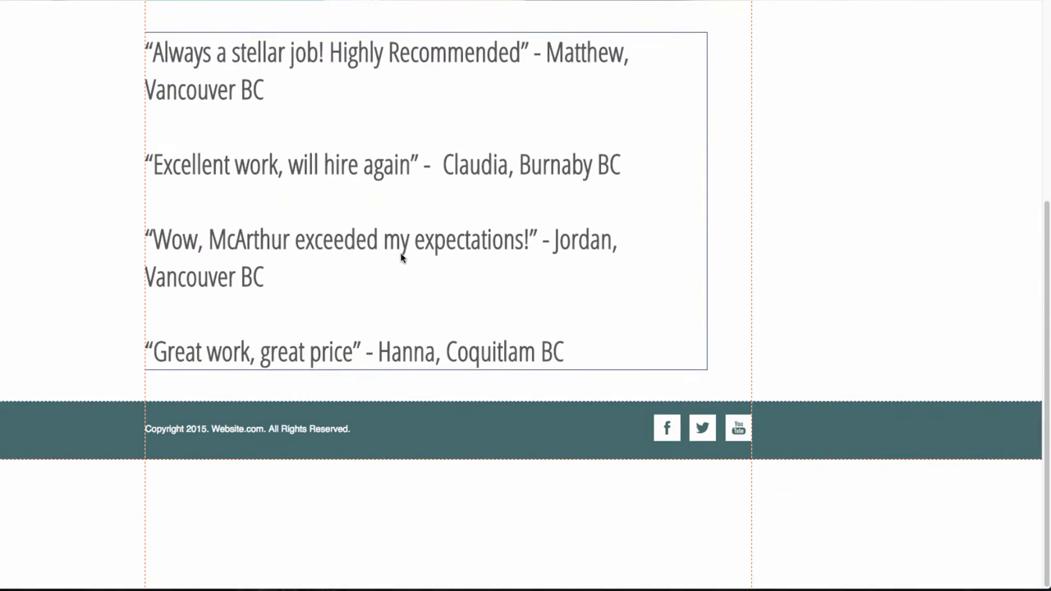
pyautogui.click(884, 211)
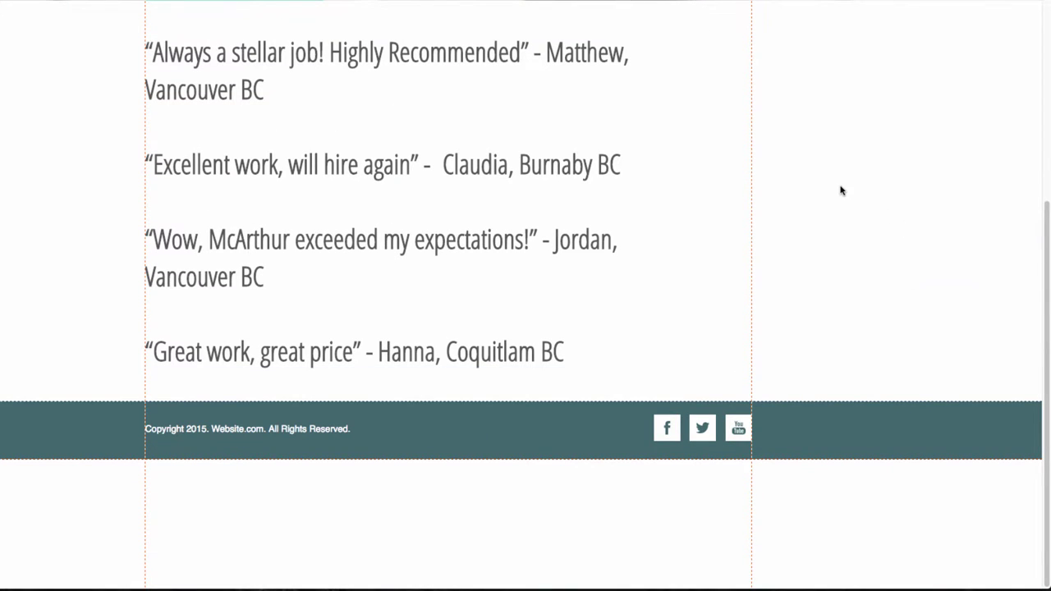
pyautogui.scroll(4, 841, 193)
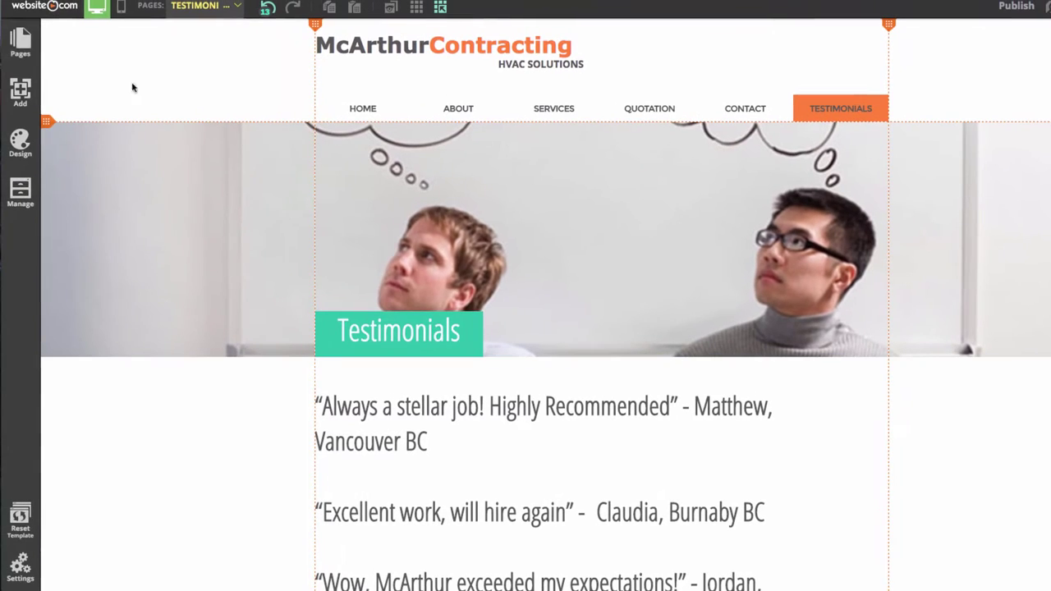
# Add a top-level Blog-type page named BLOG with the address /blog.
pyautogui.click(23, 49)
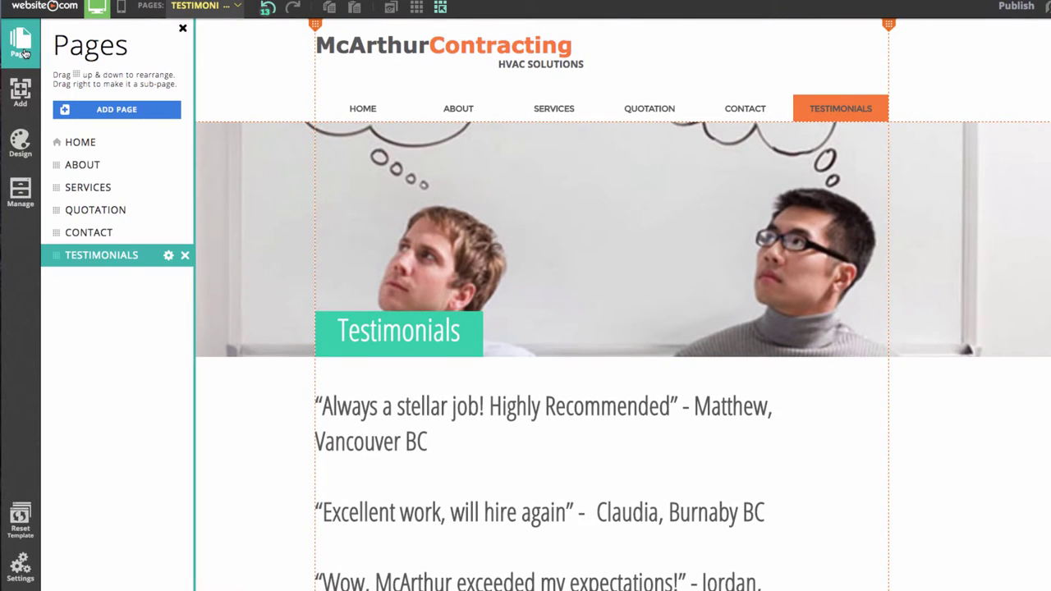
pyautogui.click(101, 106)
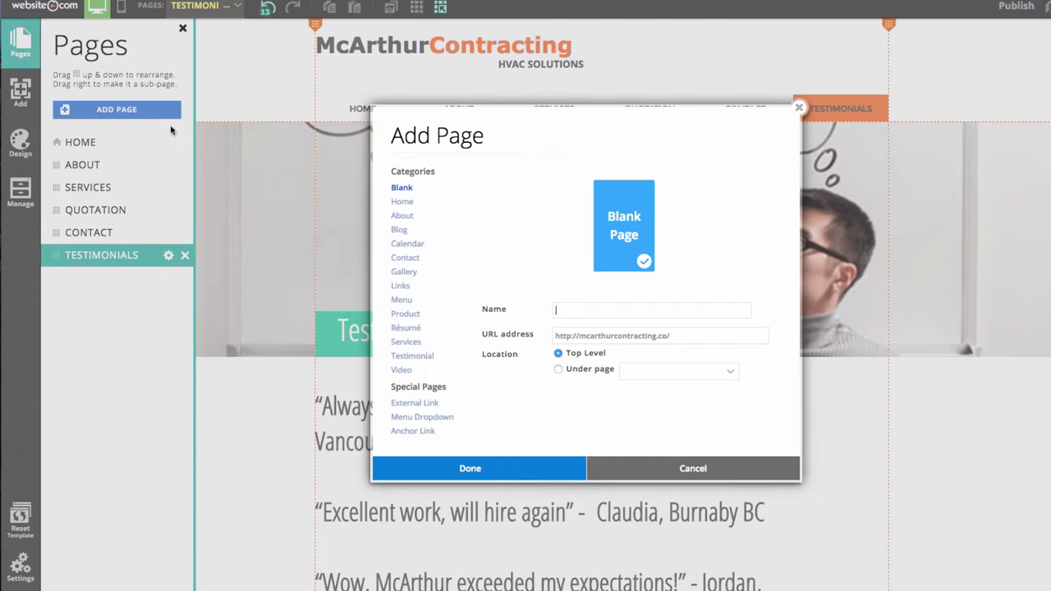
pyautogui.moveTo(390, 138); pyautogui.dragTo(502, 139)
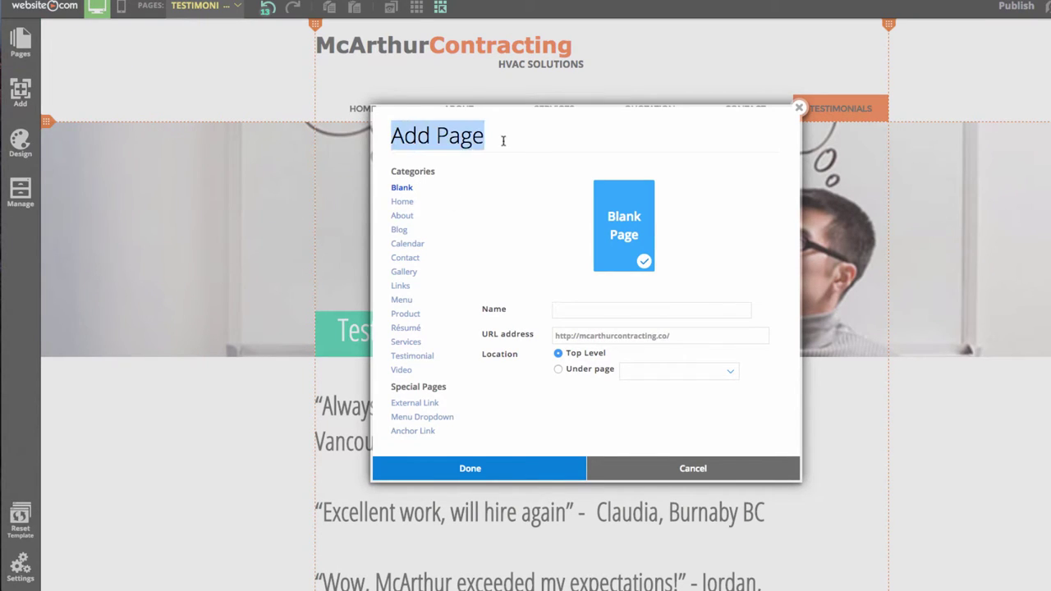
pyautogui.moveTo(448, 447); pyautogui.dragTo(471, 173)
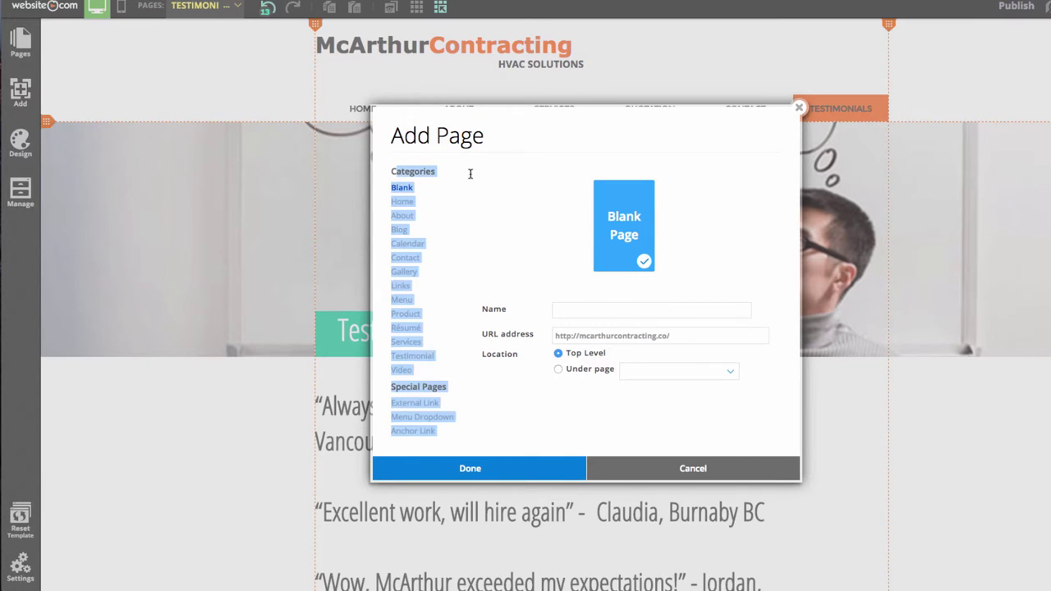
pyautogui.click(399, 230)
pyautogui.click(565, 307)
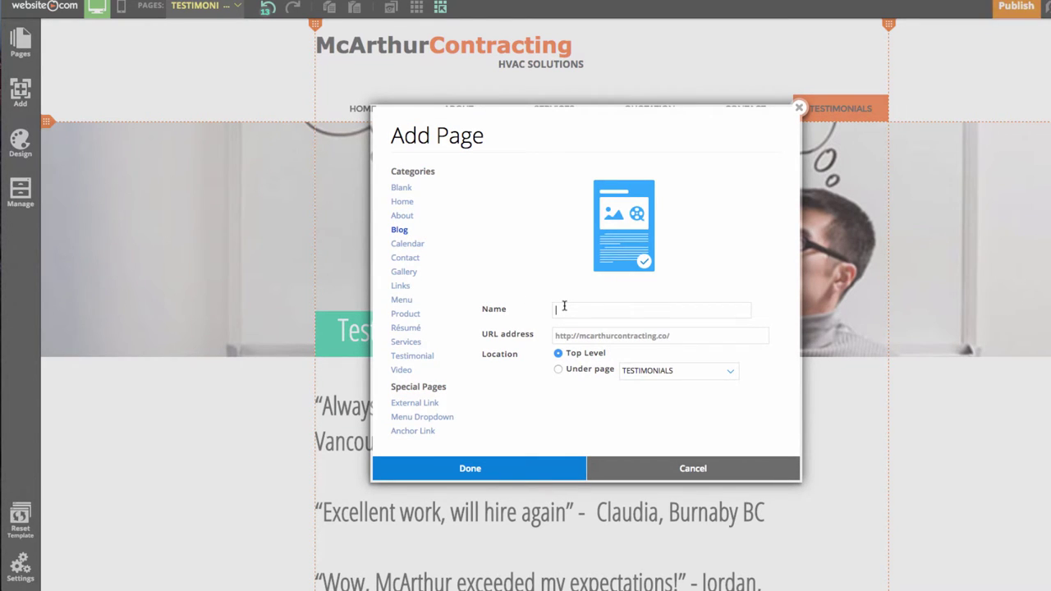
pyautogui.write('Bl')
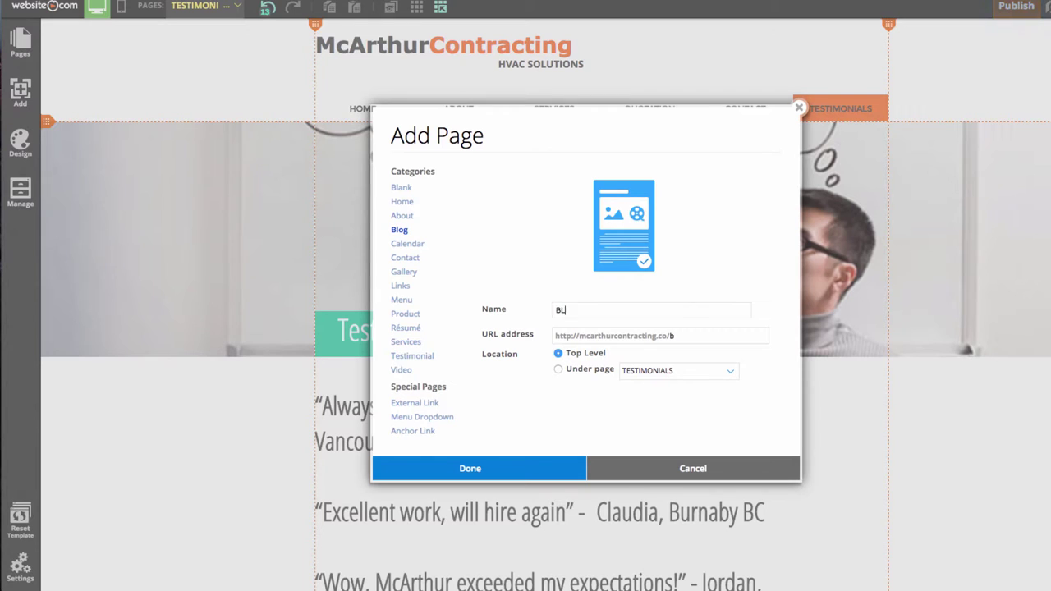
pyautogui.click(487, 469)
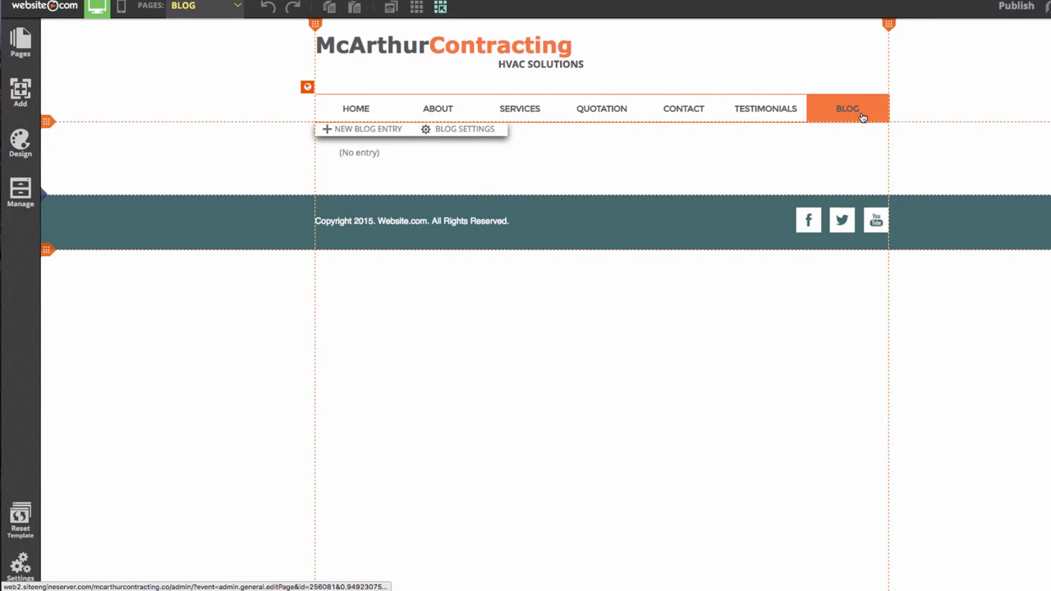
# Create and save a blog entry titled WELCOME! containing the welcome sentence.
pyautogui.click(348, 129)
pyautogui.click(154, 163)
pyautogui.write('WELCOME!')
pyautogui.click(152, 326)
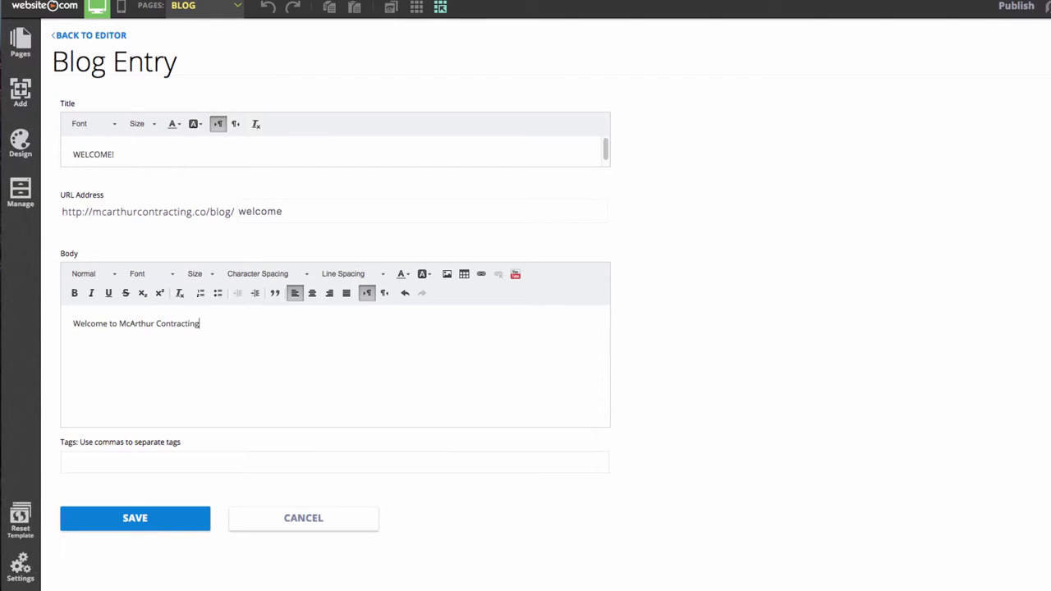
pyautogui.click(127, 519)
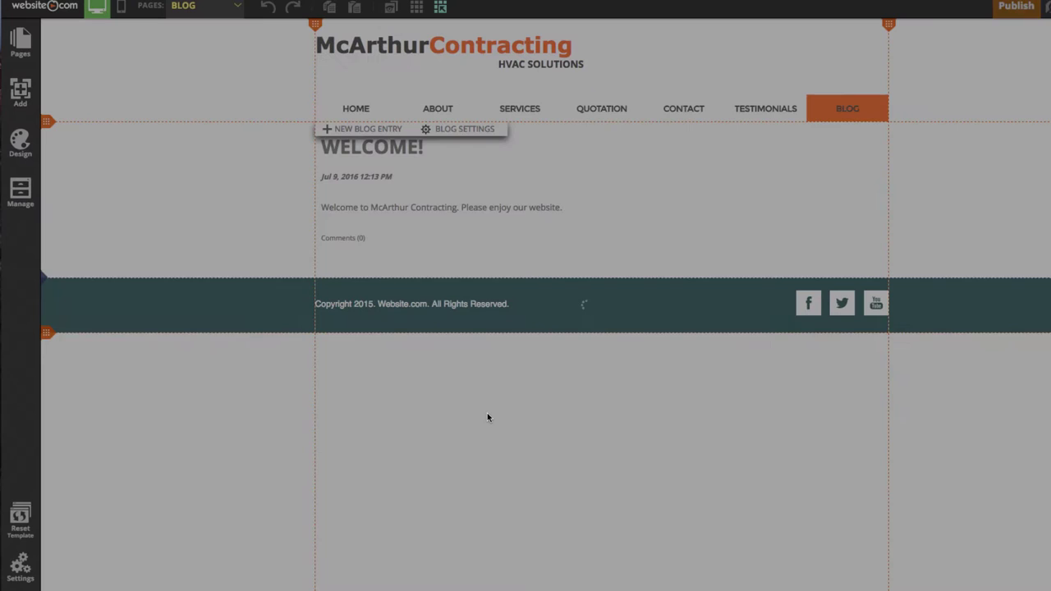
pyautogui.moveTo(551, 207)
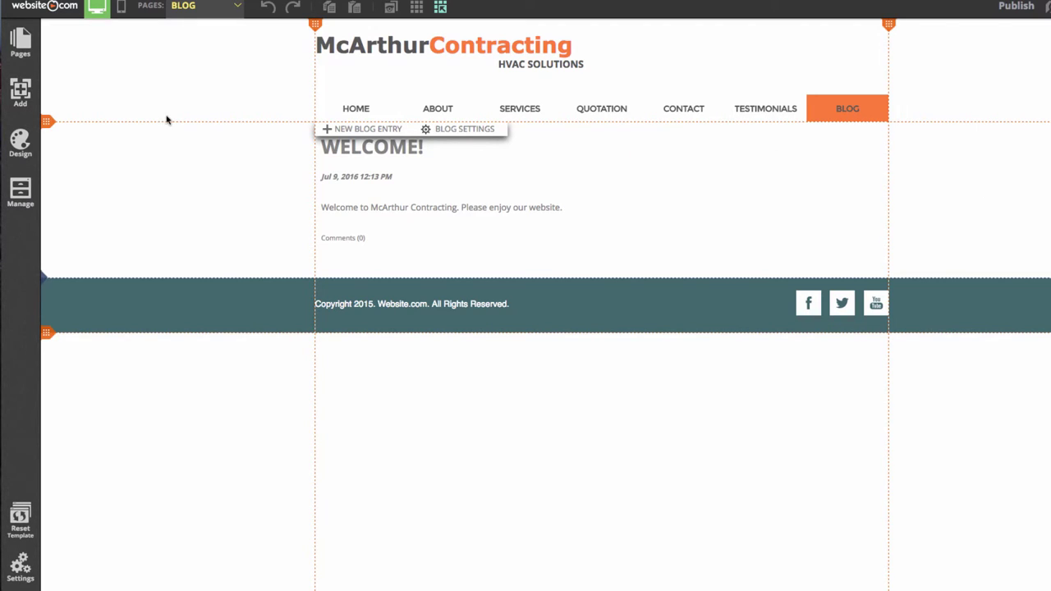
# In the BLOG page's mobile layout, scale the logo text down two steps.
pyautogui.click(121, 10)
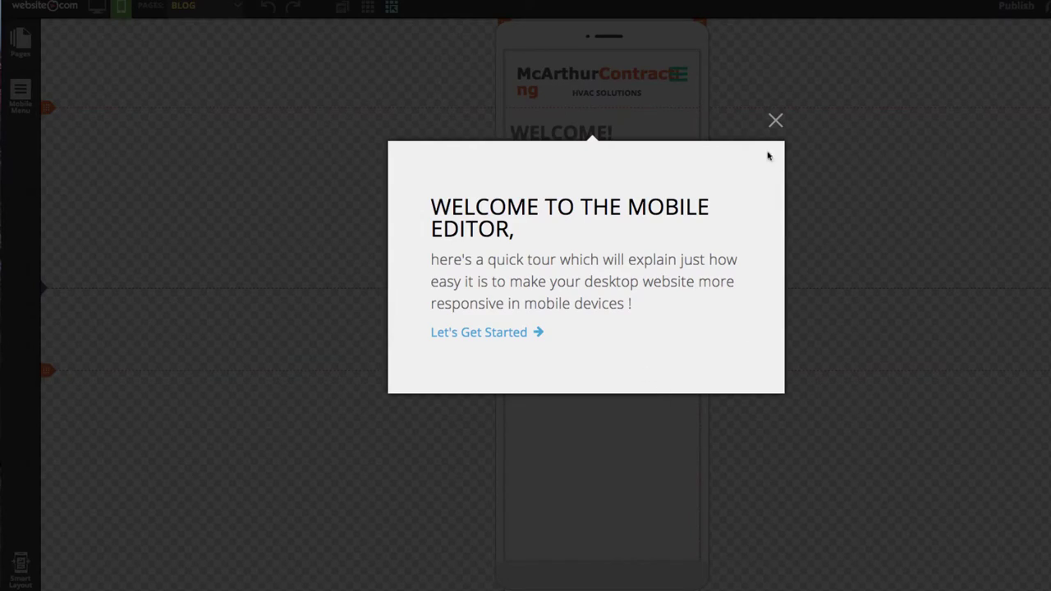
pyautogui.click(775, 119)
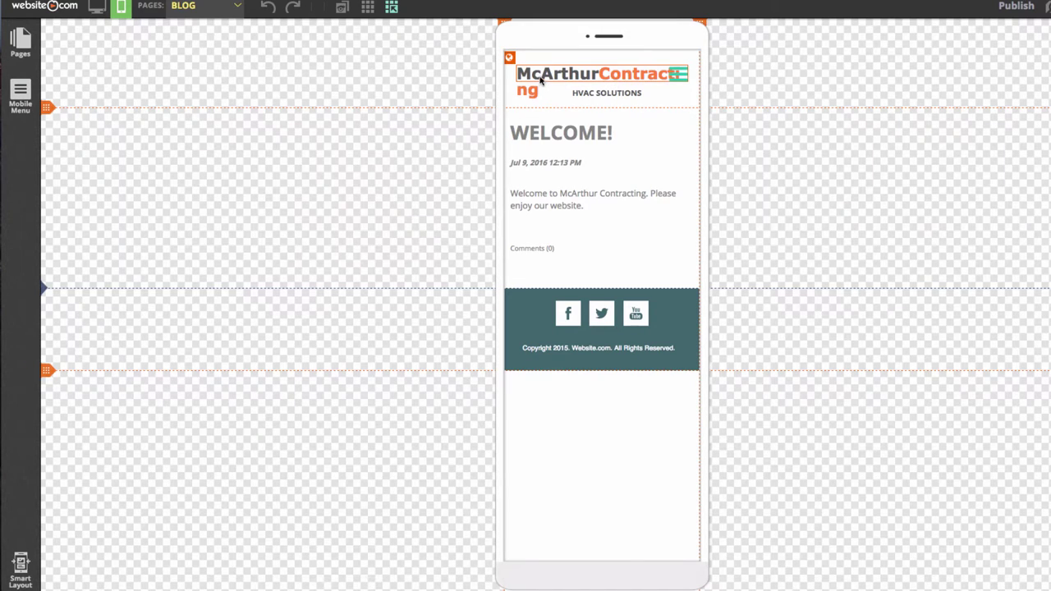
pyautogui.click(580, 76)
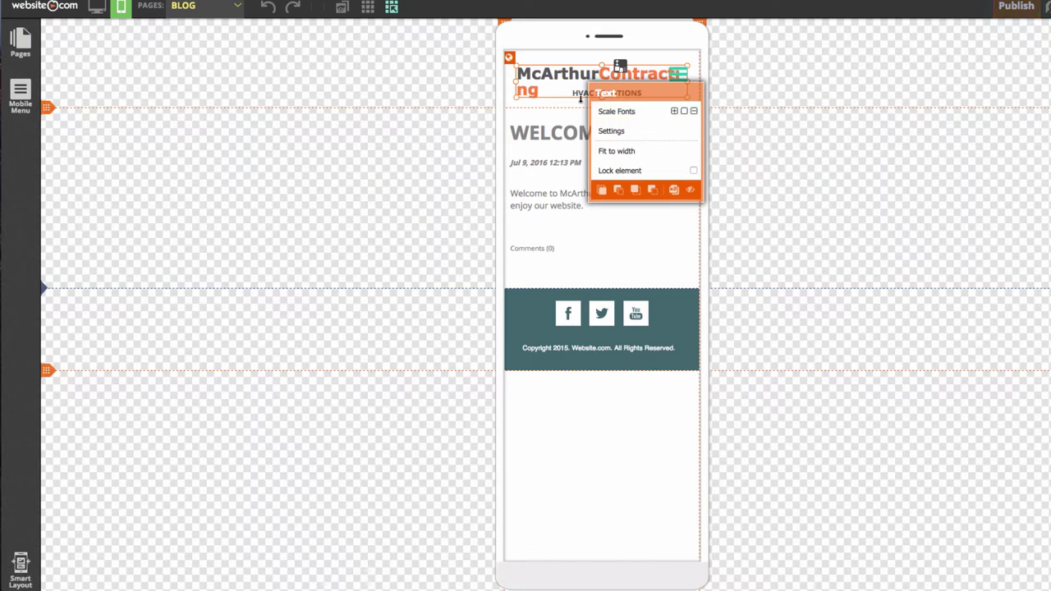
pyautogui.click(694, 112)
pyautogui.click(695, 112)
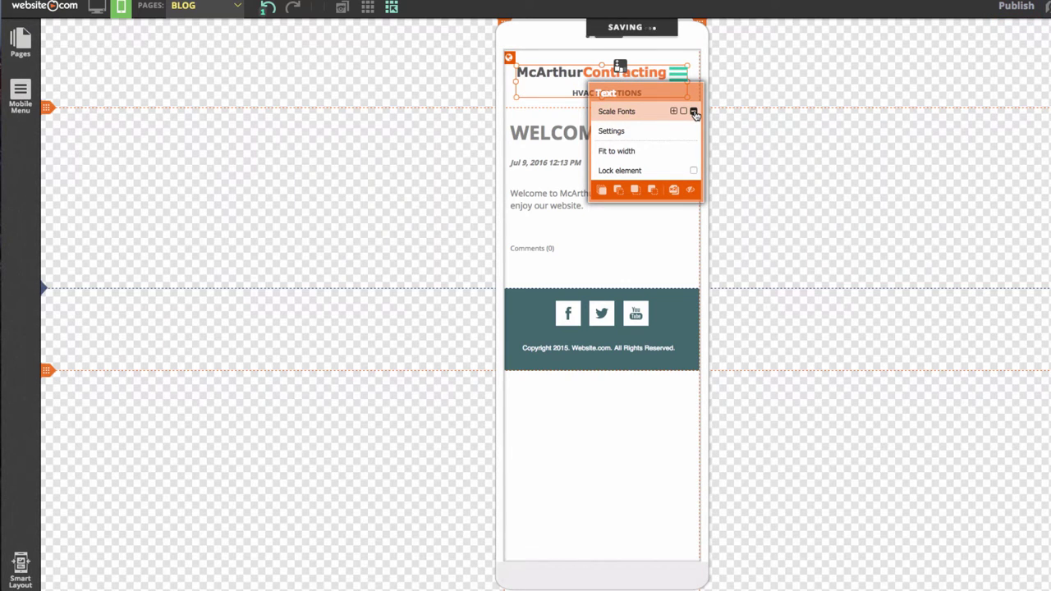
pyautogui.click(787, 92)
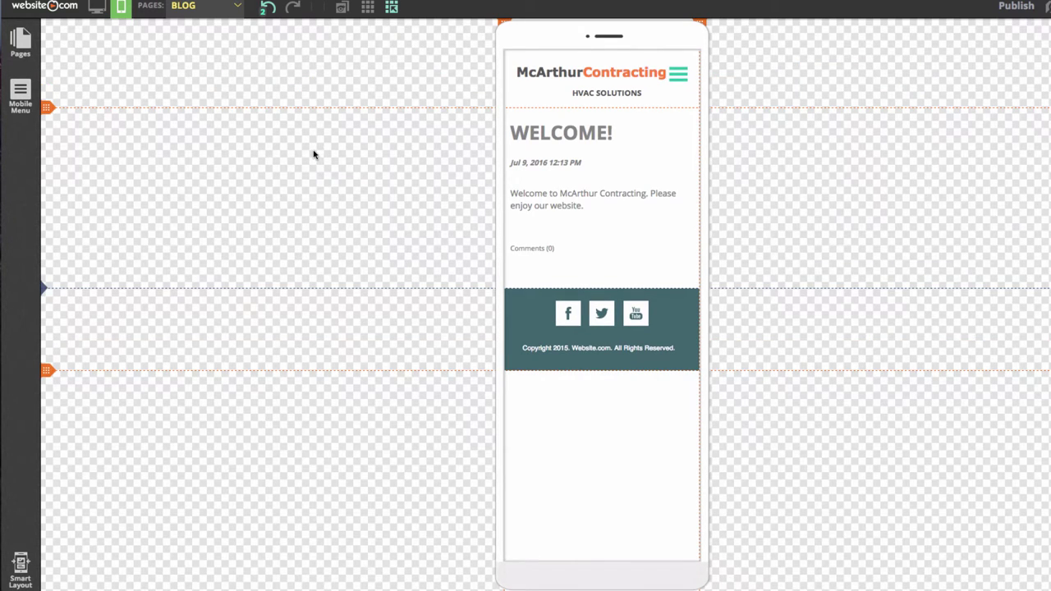
pyautogui.click(224, 11)
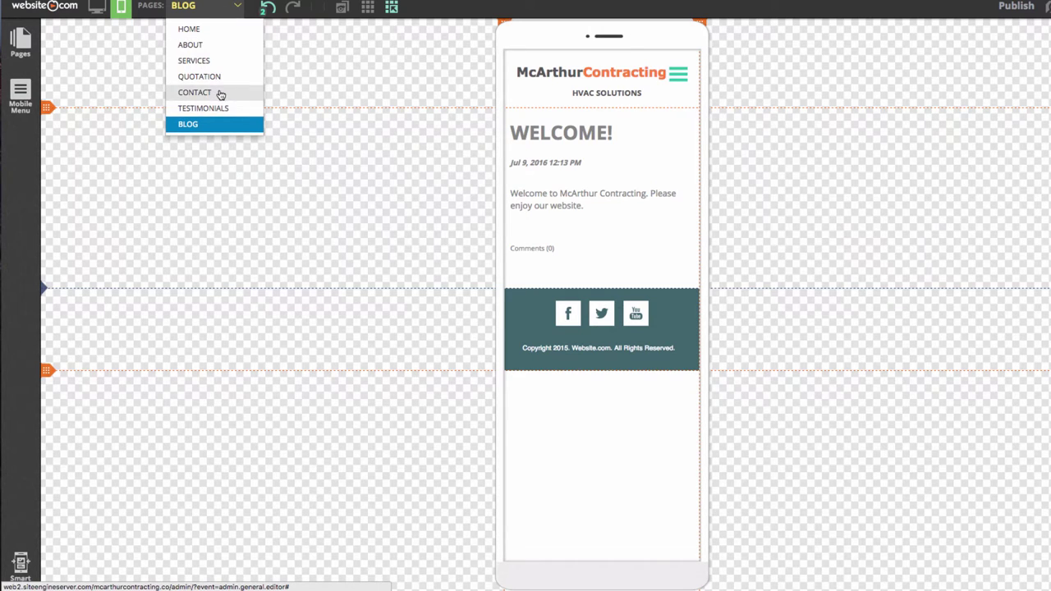
# Resize the mobile Contact page map to 280x210, then switch to the Testimonials page.
pyautogui.click(218, 94)
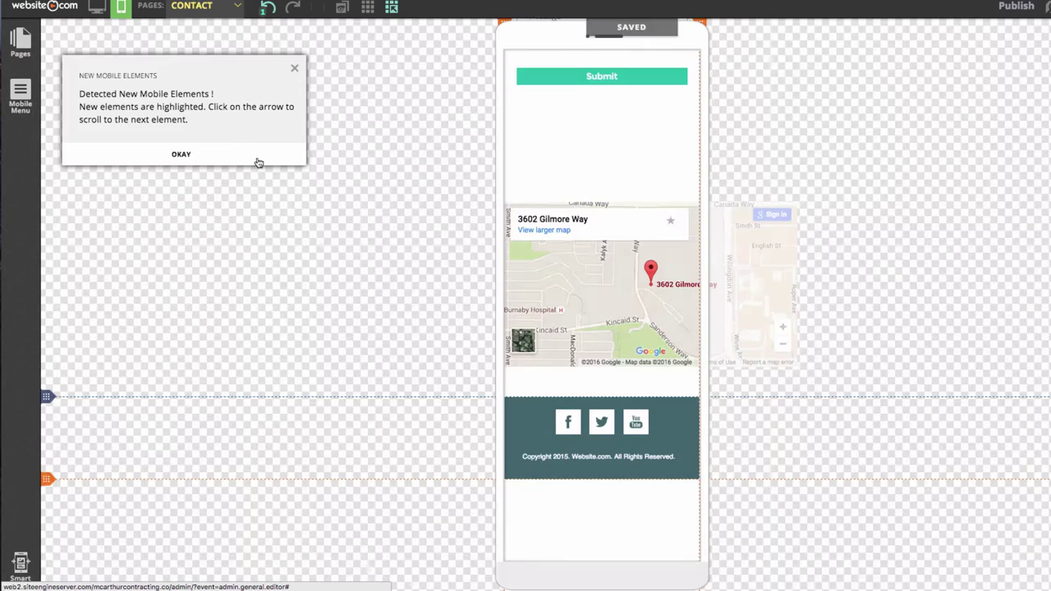
pyautogui.click(258, 163)
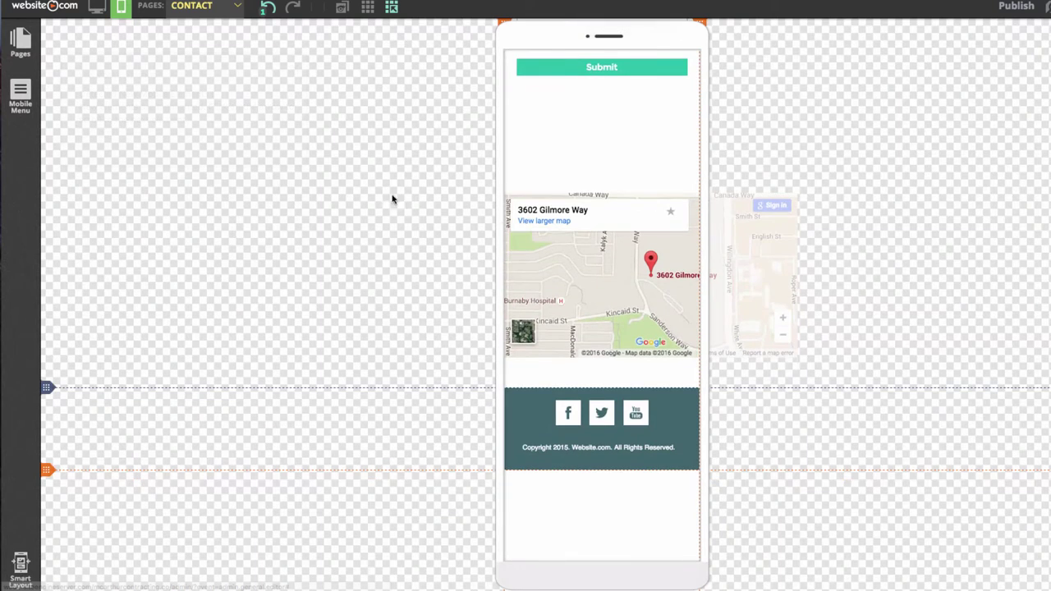
pyautogui.moveTo(604, 283); pyautogui.dragTo(617, 513)
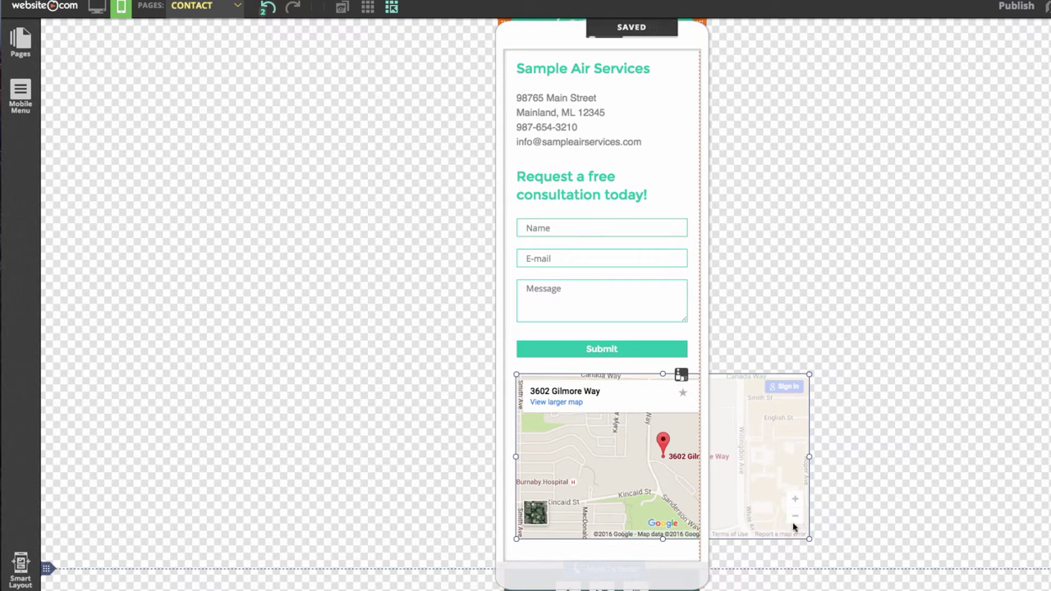
pyautogui.moveTo(810, 541); pyautogui.dragTo(688, 501)
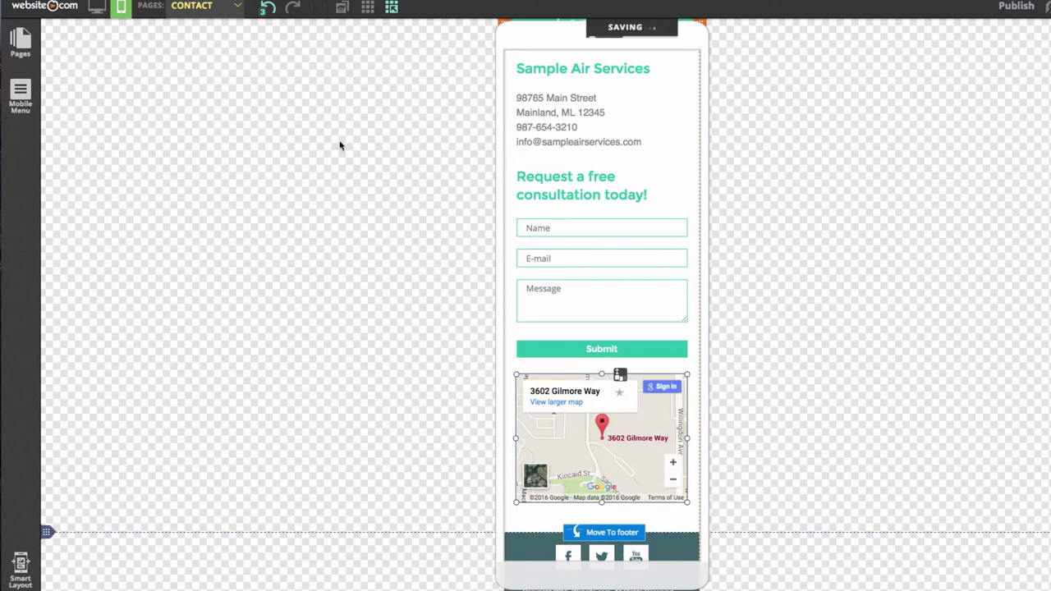
pyautogui.click(201, 6)
pyautogui.click(215, 108)
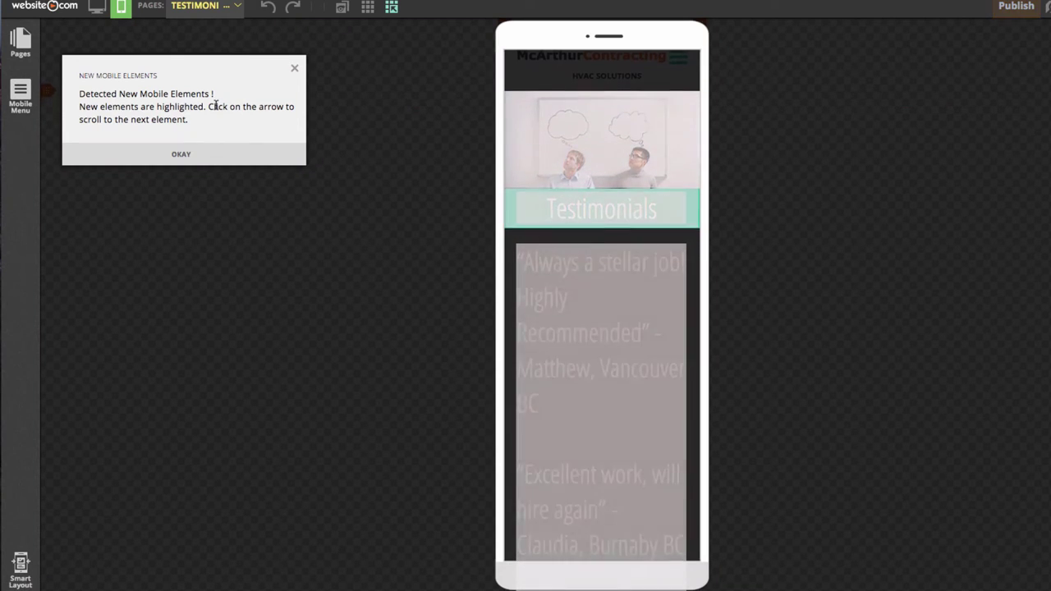
# Drag the Testimonials mobile content guide from 950 PX down to 1121 PX.
pyautogui.click(205, 156)
pyautogui.scroll(-4, 399, 234)
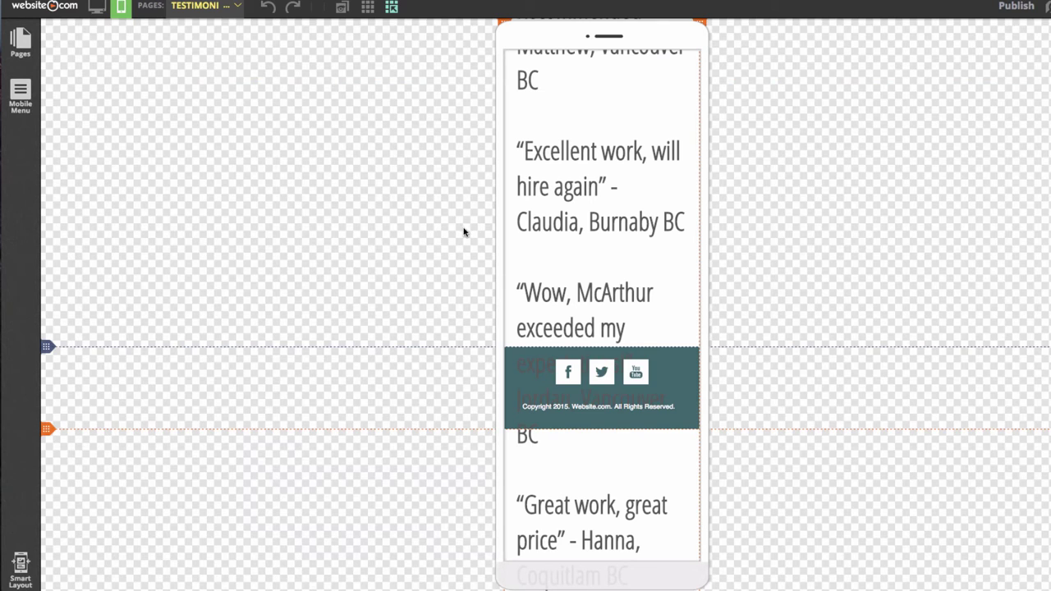
pyautogui.moveTo(59, 346)
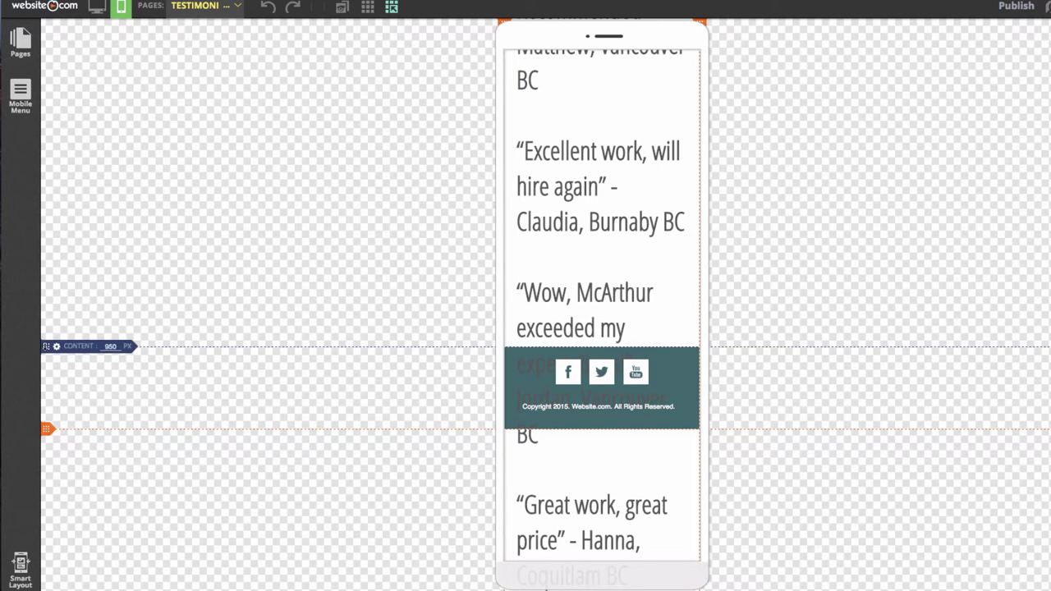
pyautogui.moveTo(59, 345); pyautogui.dragTo(47, 535)
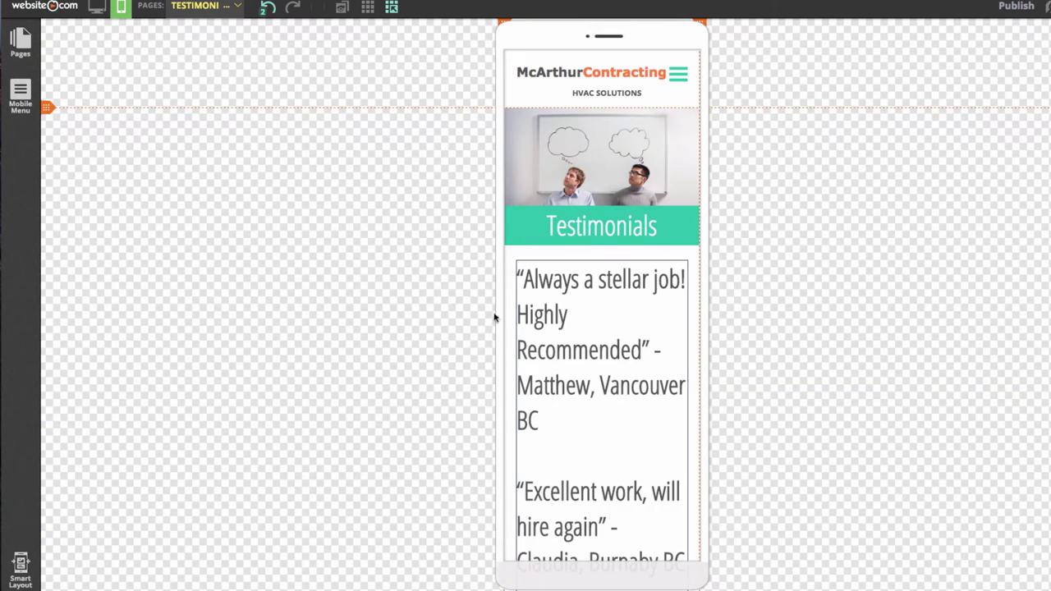
# On the Services mobile page, move the Services heading above the 'We service all makes' line.
pyautogui.click(187, 9)
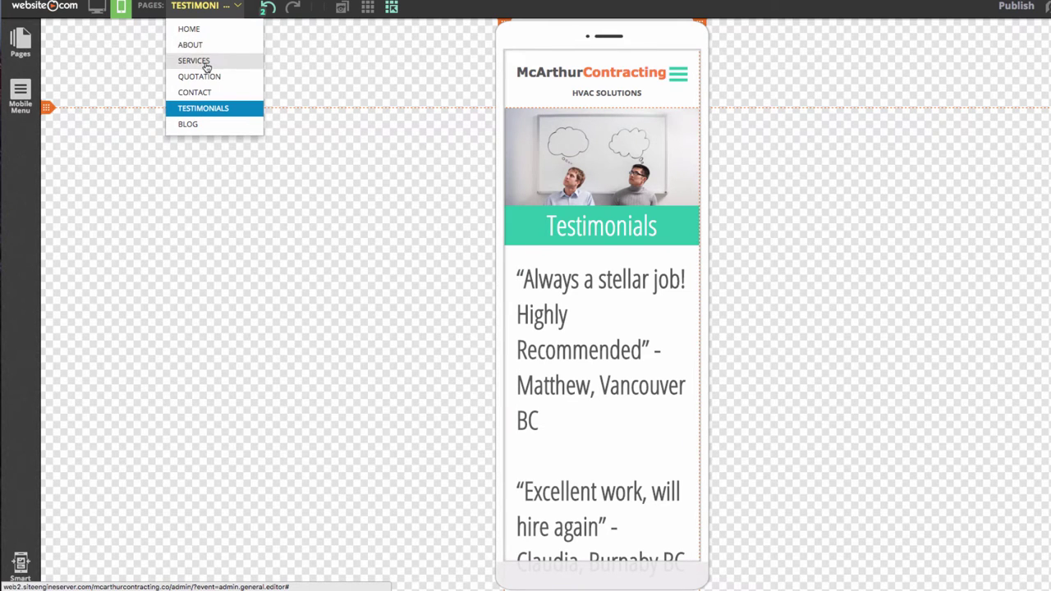
pyautogui.click(197, 61)
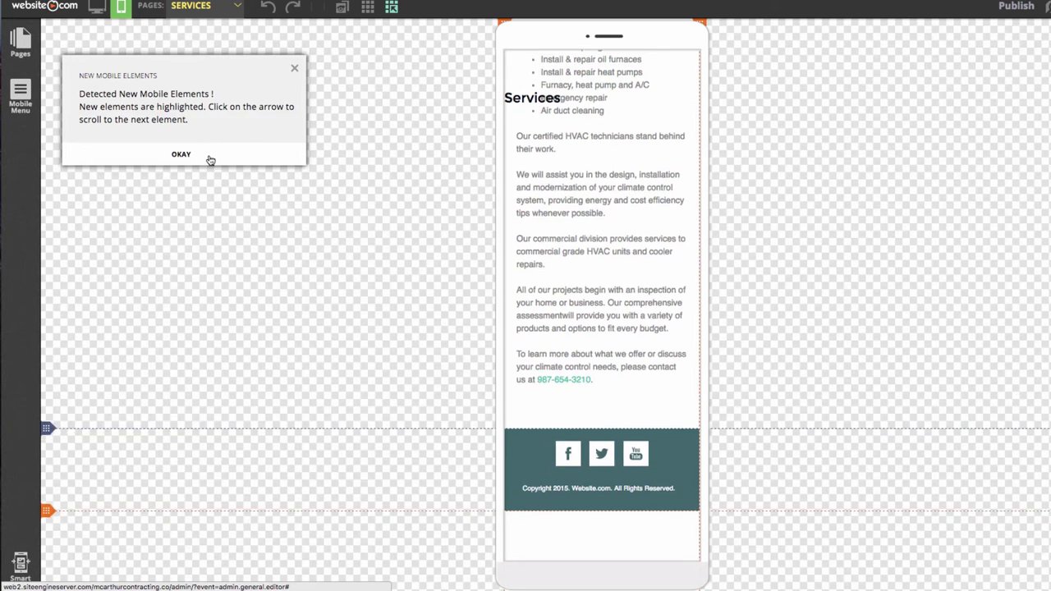
pyautogui.click(206, 159)
pyautogui.scroll(5, 443, 213)
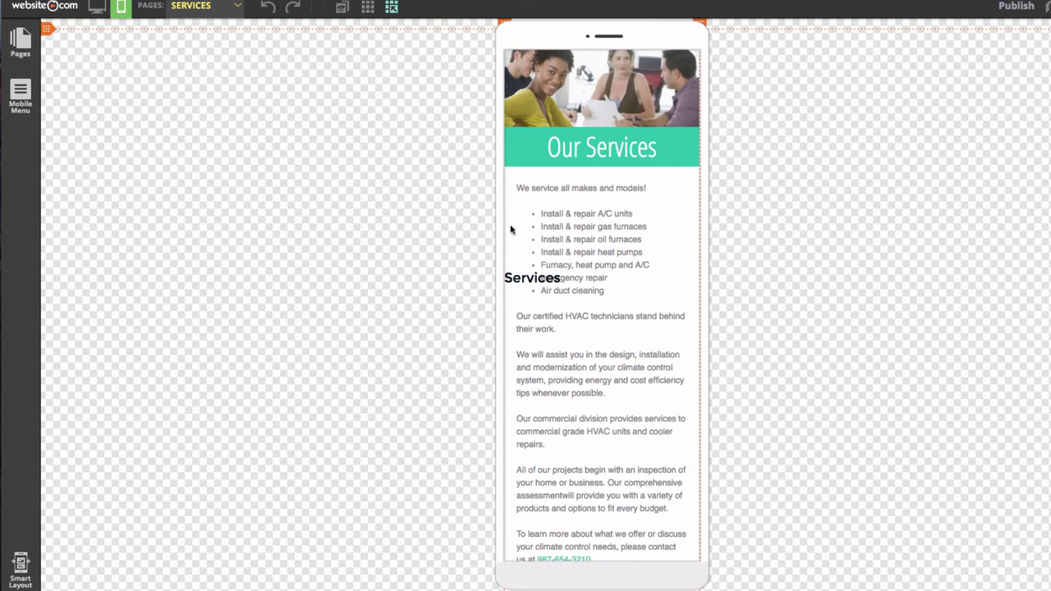
pyautogui.click(549, 292)
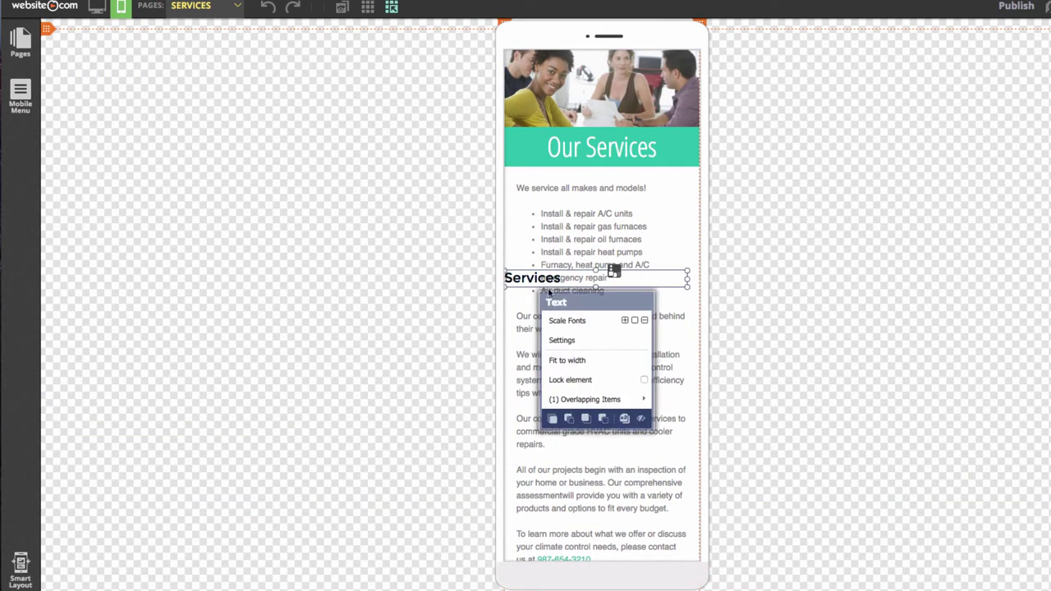
pyautogui.moveTo(534, 281); pyautogui.dragTo(154, 287)
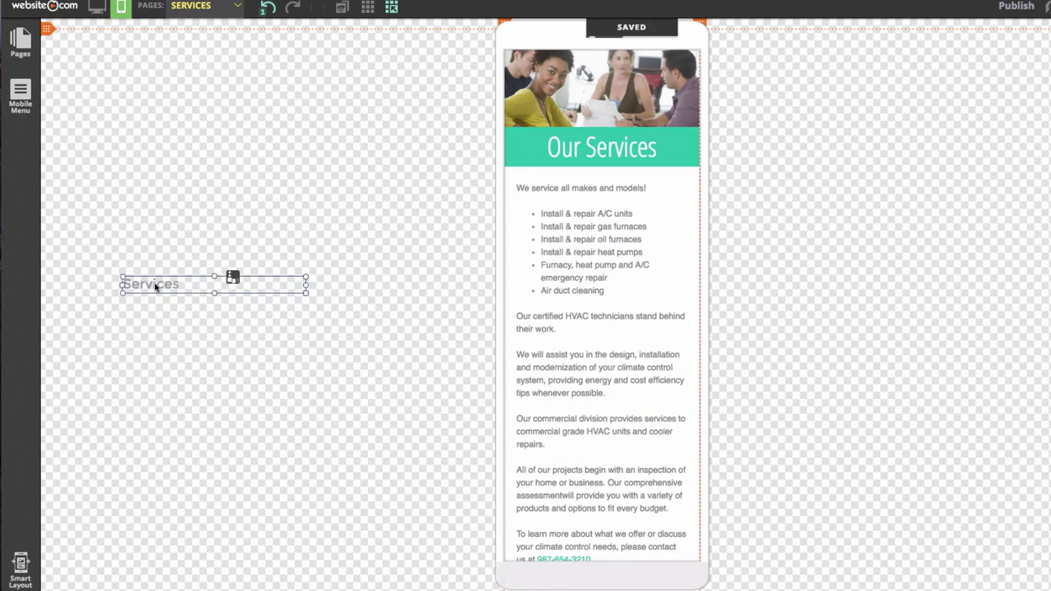
pyautogui.moveTo(152, 287); pyautogui.dragTo(547, 294)
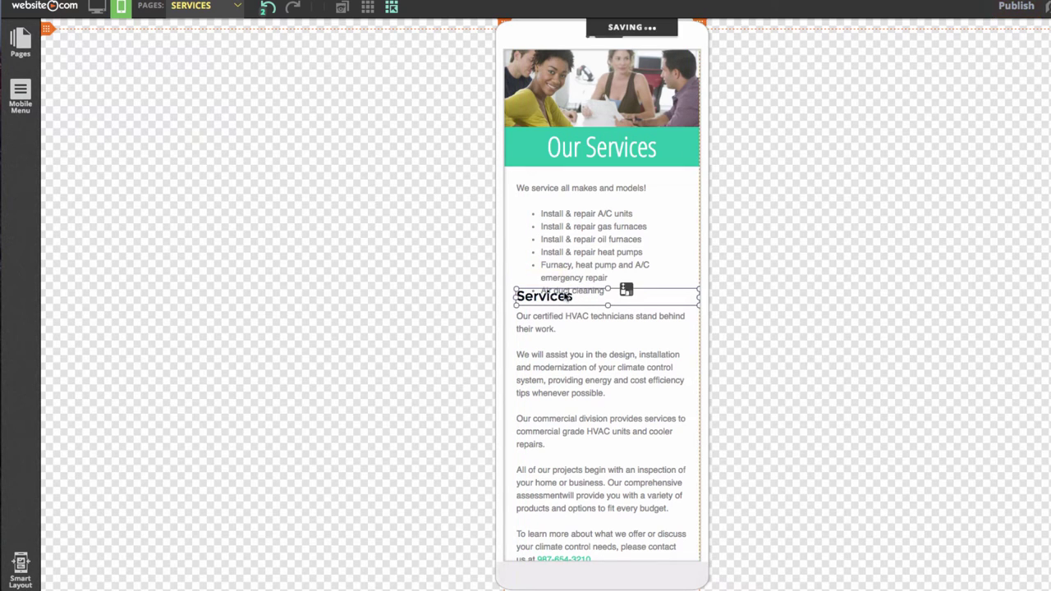
pyautogui.moveTo(627, 291); pyautogui.dragTo(621, 179)
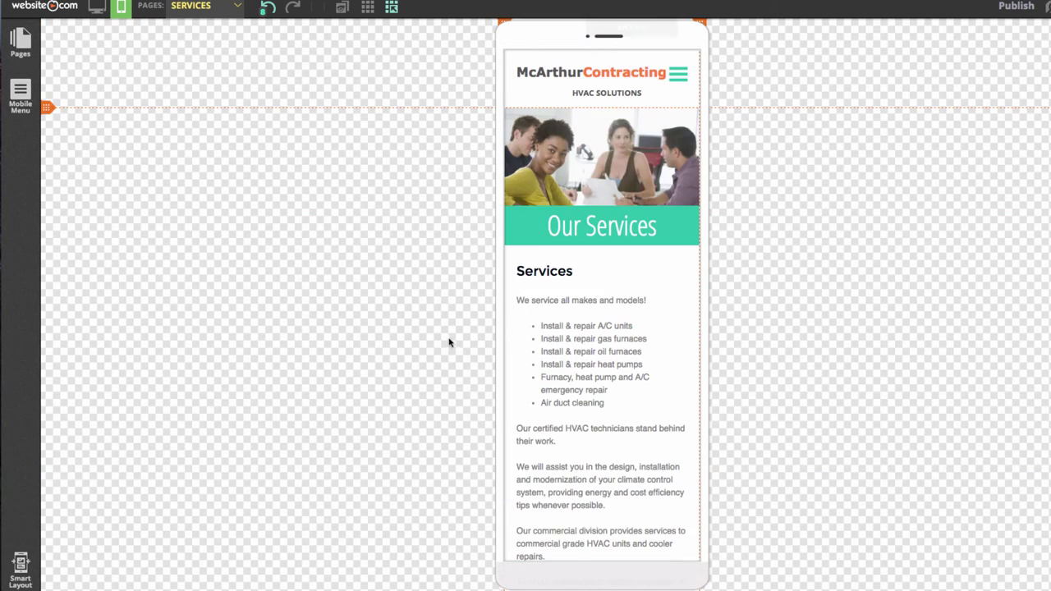
pyautogui.click(222, 6)
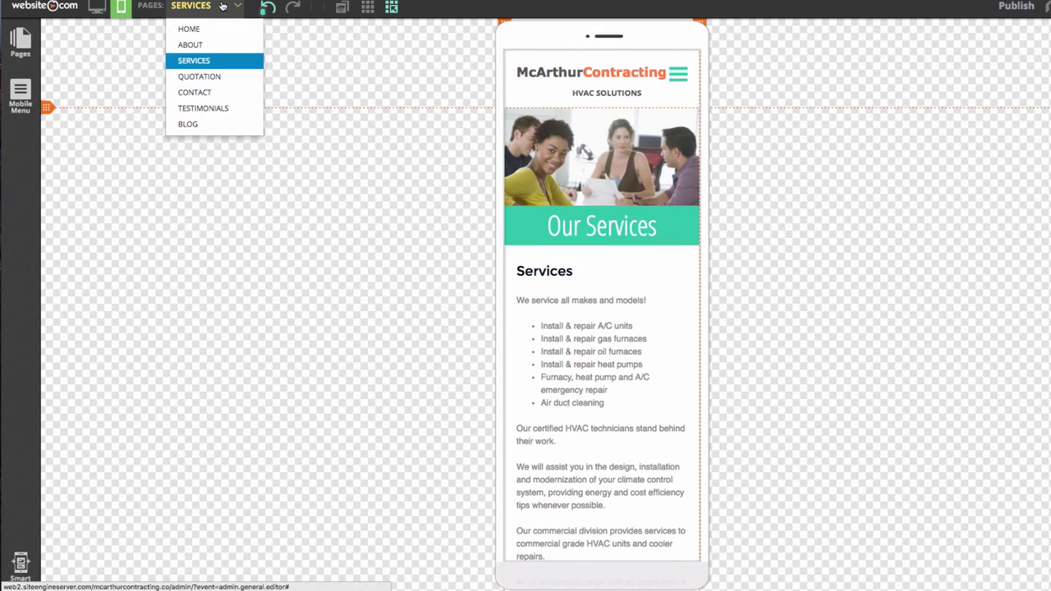
# Switch to the Home page and turn Enable Mobile View on for all pages.
pyautogui.click(212, 32)
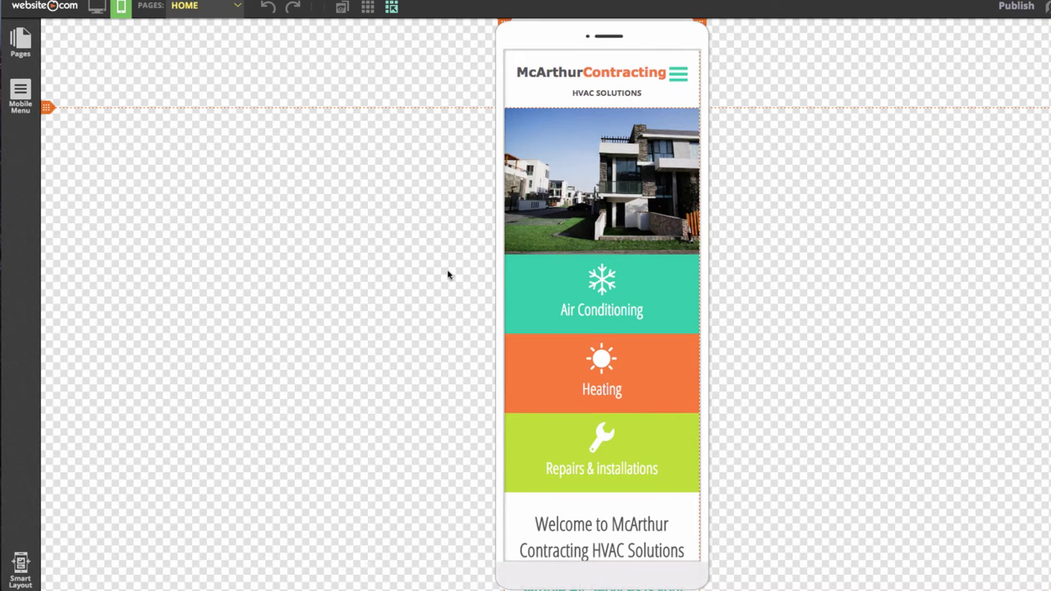
pyautogui.scroll(-10, 448, 274)
pyautogui.scroll(10, 473, 330)
pyautogui.click(27, 55)
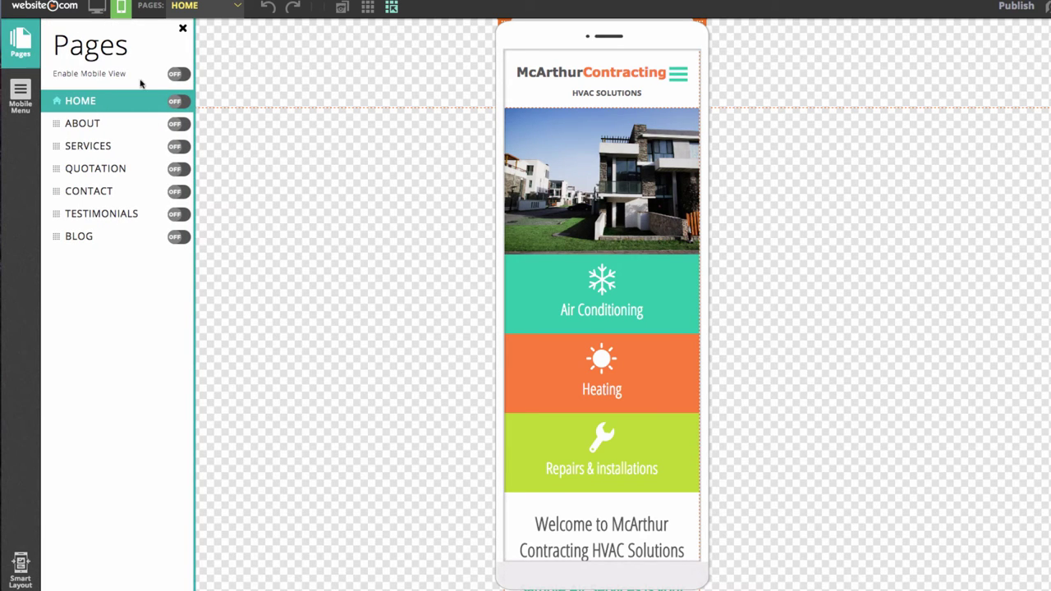
pyautogui.click(176, 76)
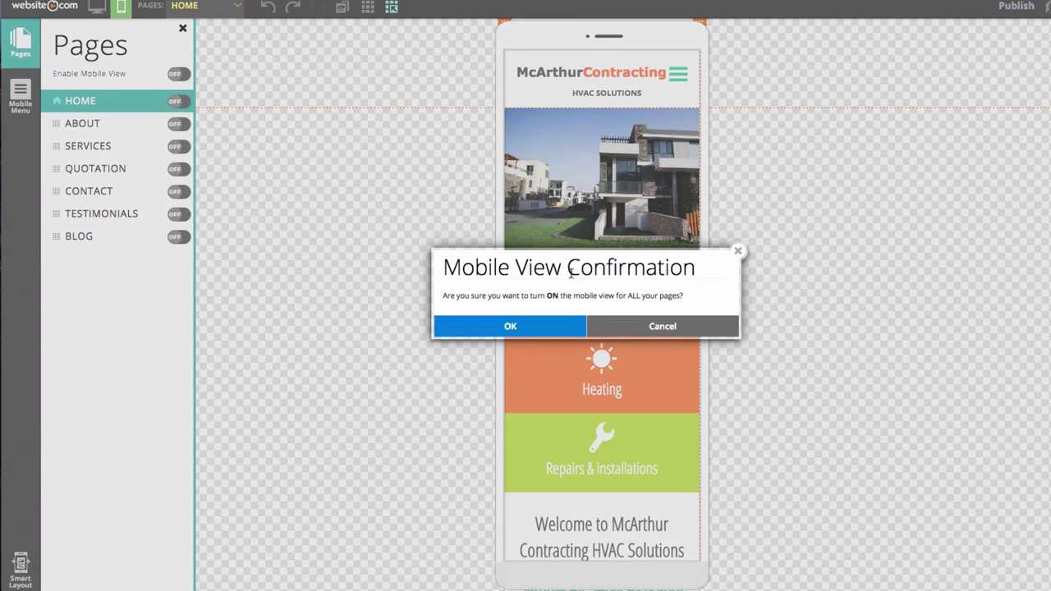
pyautogui.click(506, 325)
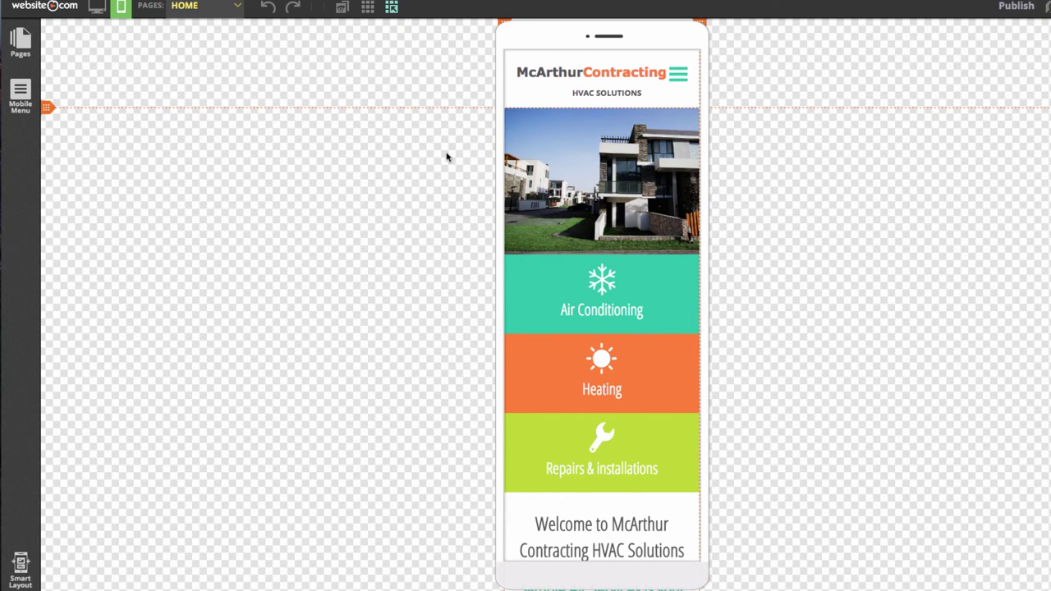
# In desktop view, move BLOG after QUOTATION and TESTIMONIALS before CONTACT, then open publishing options.
pyautogui.click(97, 7)
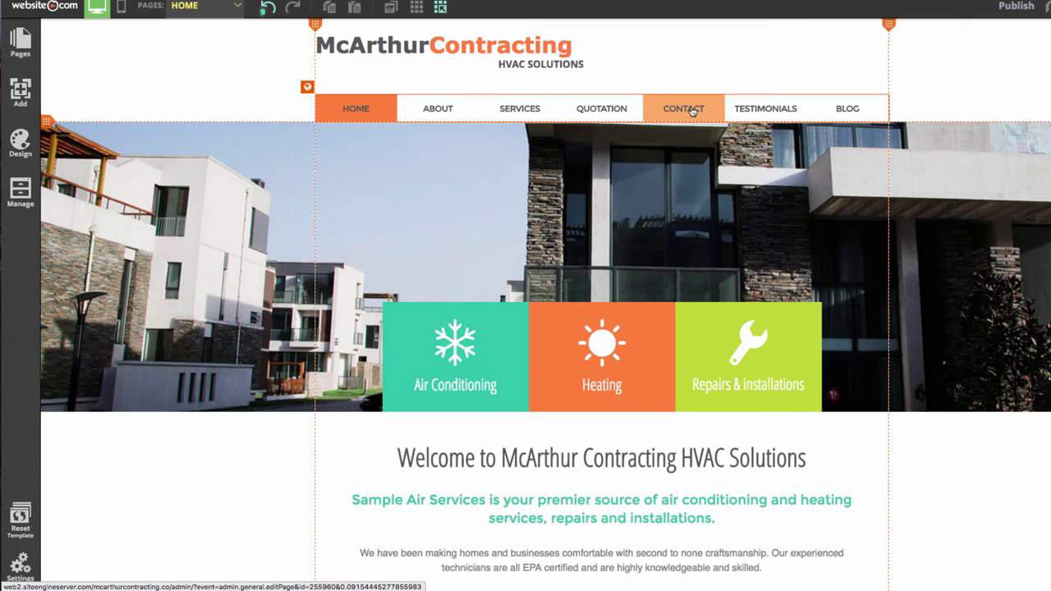
pyautogui.click(20, 41)
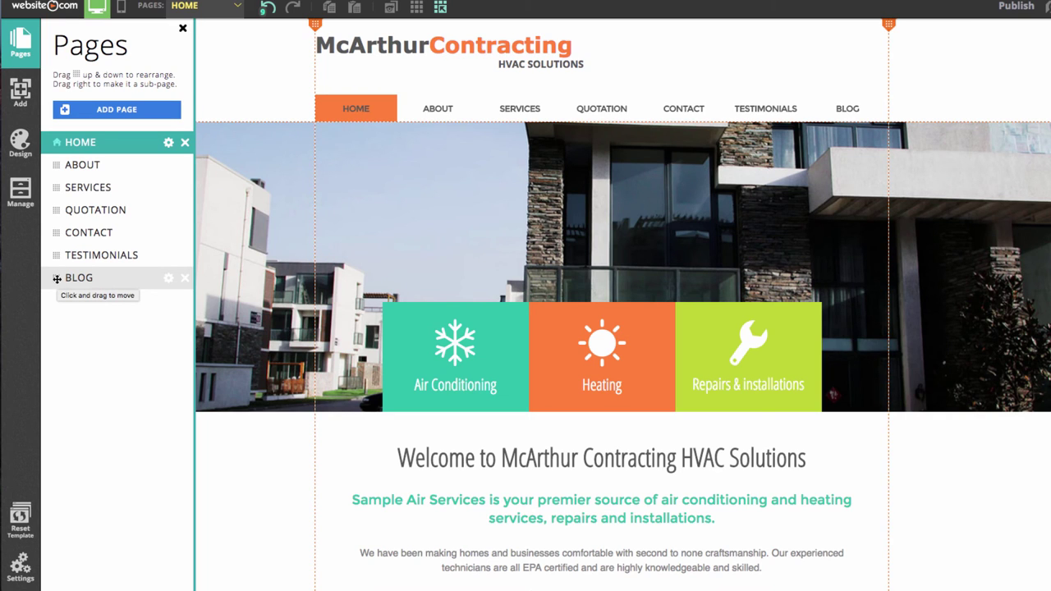
pyautogui.moveTo(56, 277); pyautogui.dragTo(56, 229)
pyautogui.moveTo(56, 269)
pyautogui.mouseDown()
pyautogui.moveTo(56, 279)
pyautogui.moveTo(56, 254)
pyautogui.mouseUp()
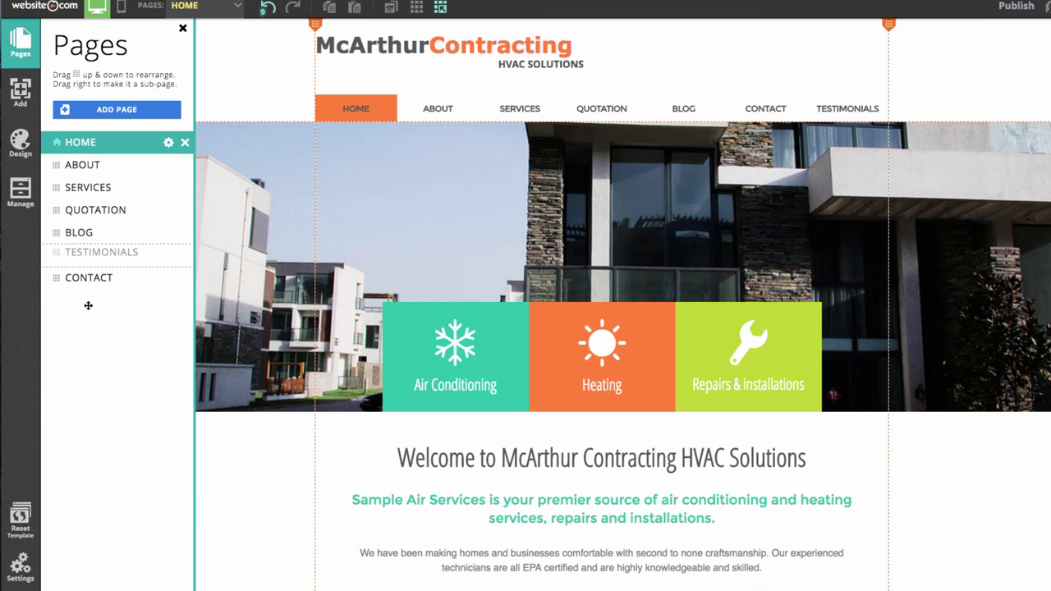
pyautogui.moveTo(88, 305); pyautogui.dragTo(106, 295)
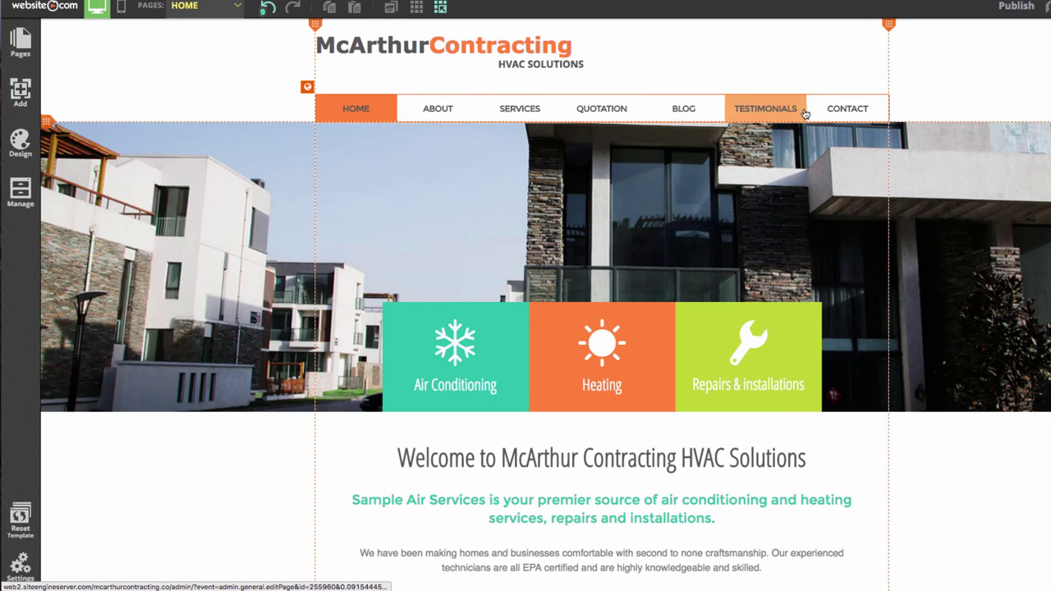
pyautogui.click(914, 460)
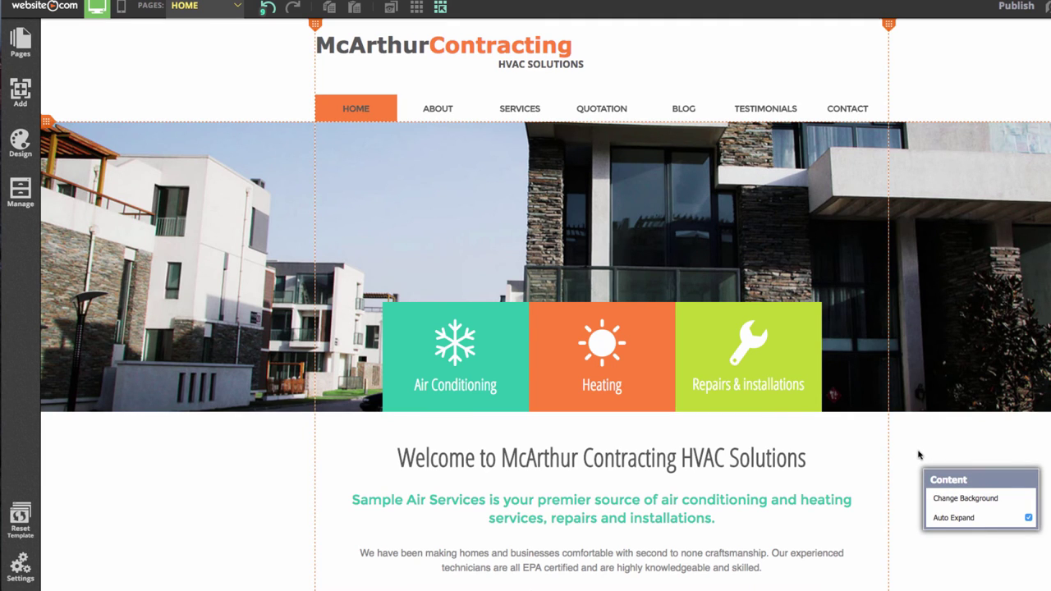
pyautogui.click(1013, 11)
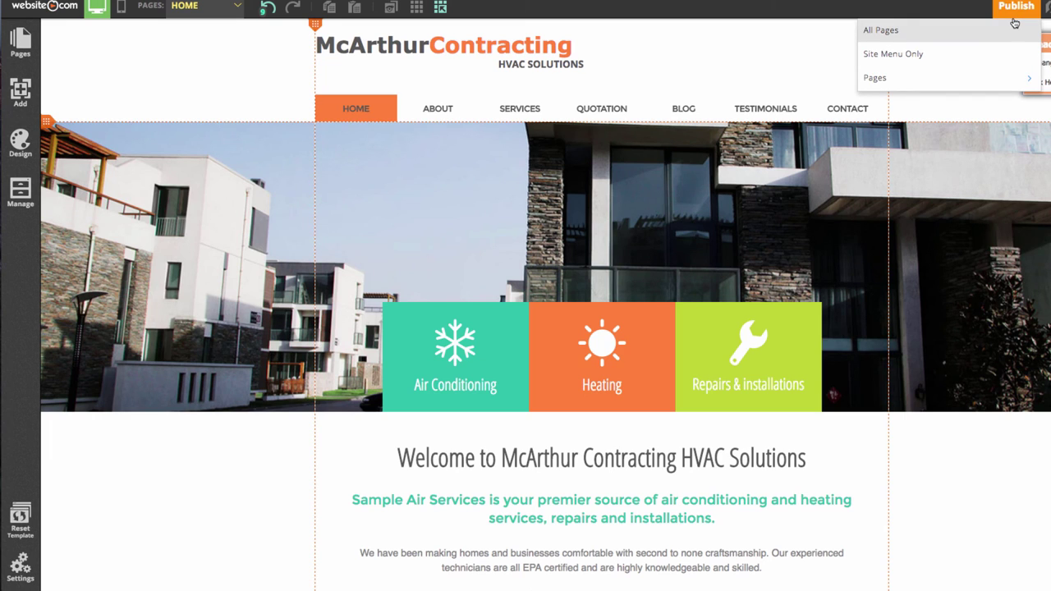